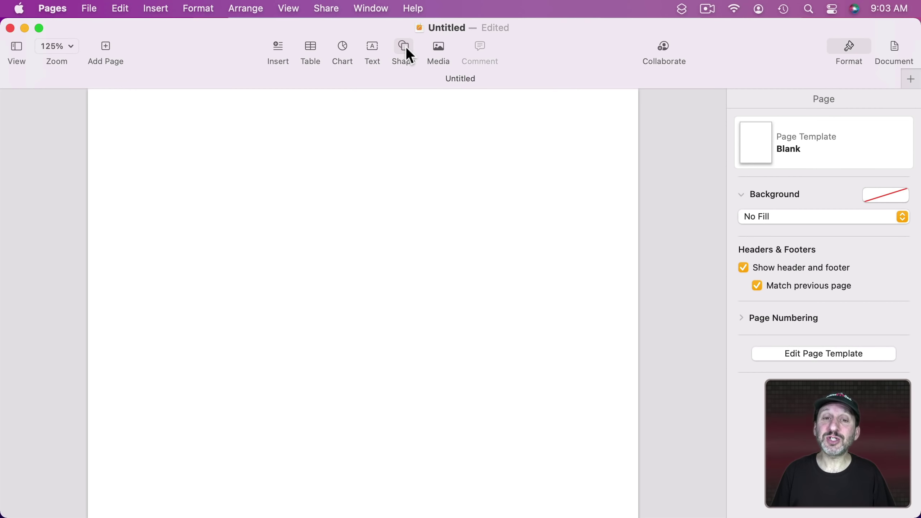
# Step: Browse the shape library categories and insert a black square from Basic
pyautogui.click(410, 54)
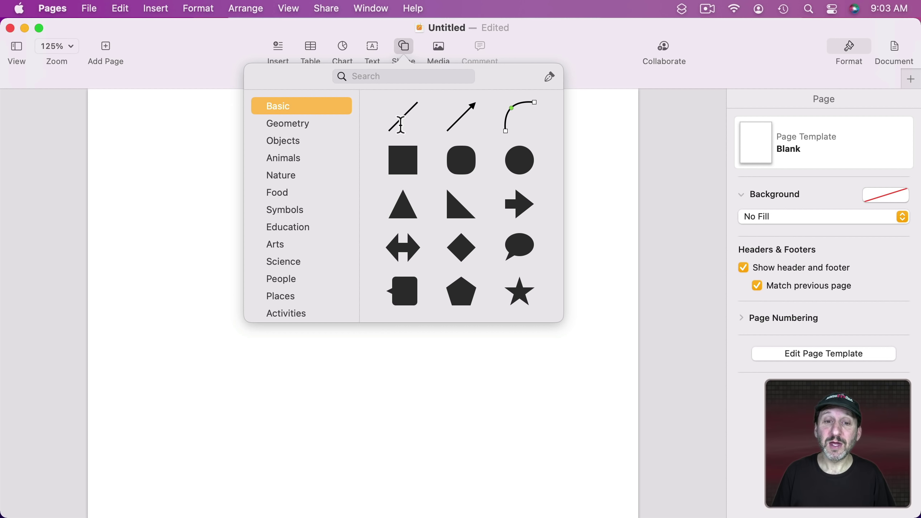
pyautogui.click(292, 141)
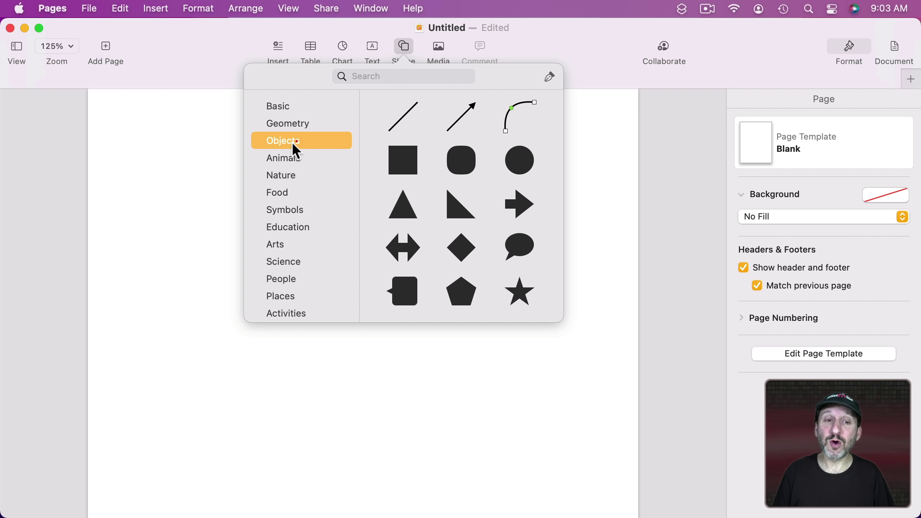
pyautogui.click(289, 159)
pyautogui.click(287, 173)
pyautogui.scroll(-10, 468, 240)
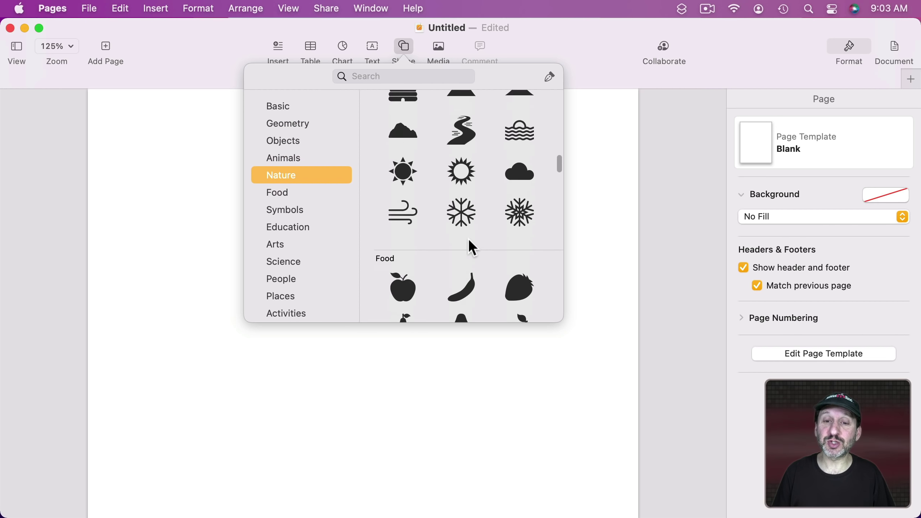
pyautogui.click(288, 103)
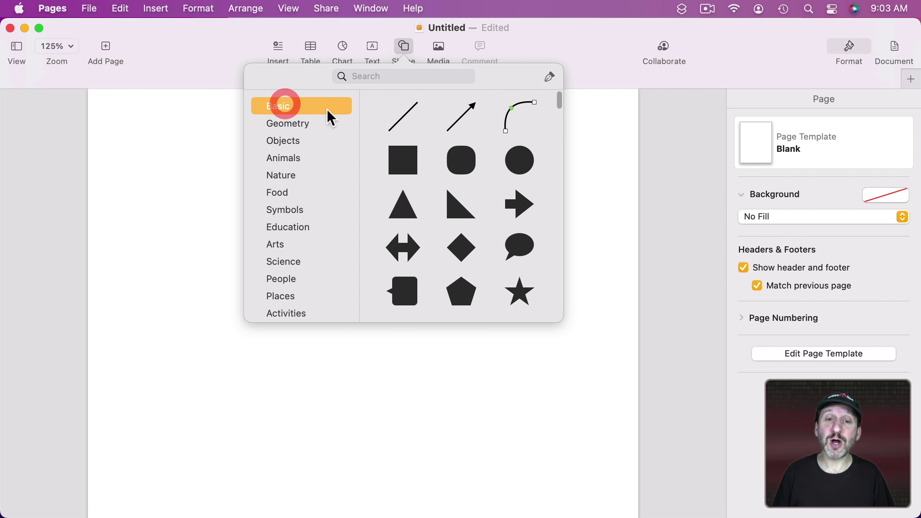
pyautogui.click(407, 162)
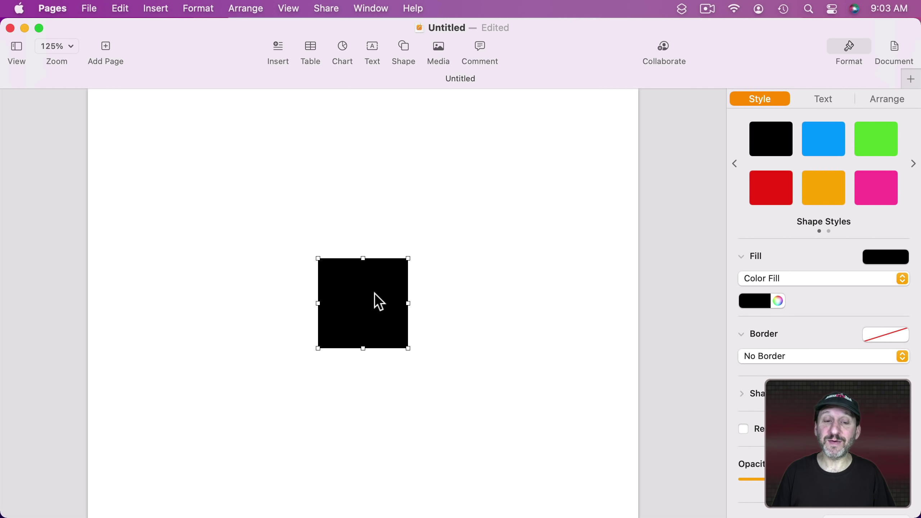
# Step: Resize the square into a wide, short rectangle near the top of the page
pyautogui.moveTo(368, 306); pyautogui.dragTo(370, 228)
pyautogui.moveTo(408, 270); pyautogui.dragTo(353, 213)
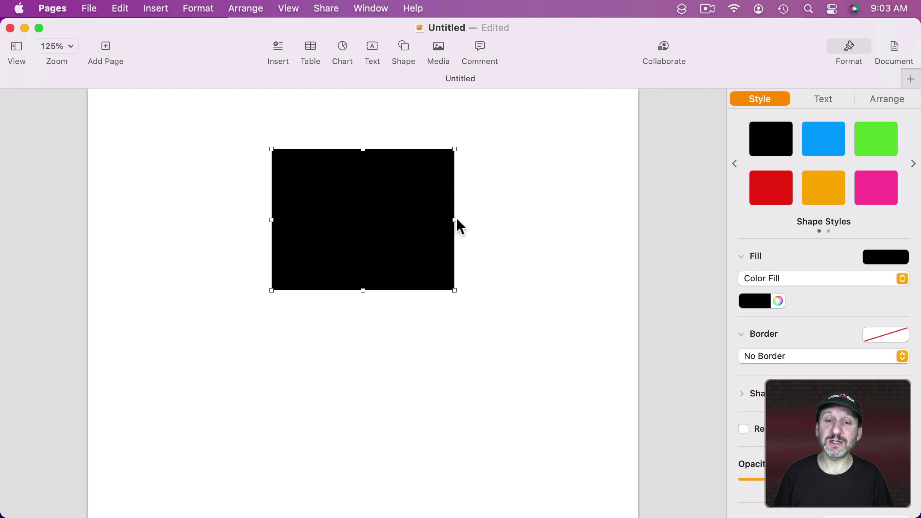
pyautogui.moveTo(457, 220); pyautogui.dragTo(366, 219)
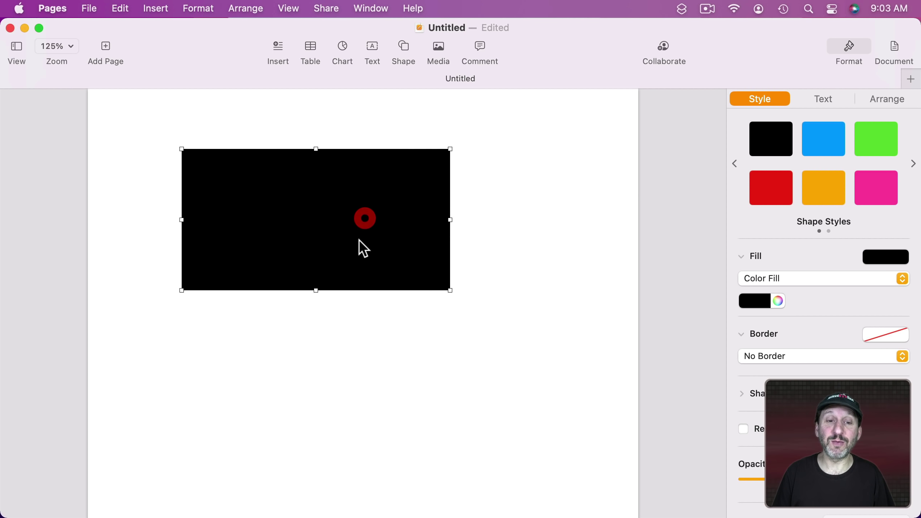
pyautogui.moveTo(316, 291); pyautogui.dragTo(333, 270)
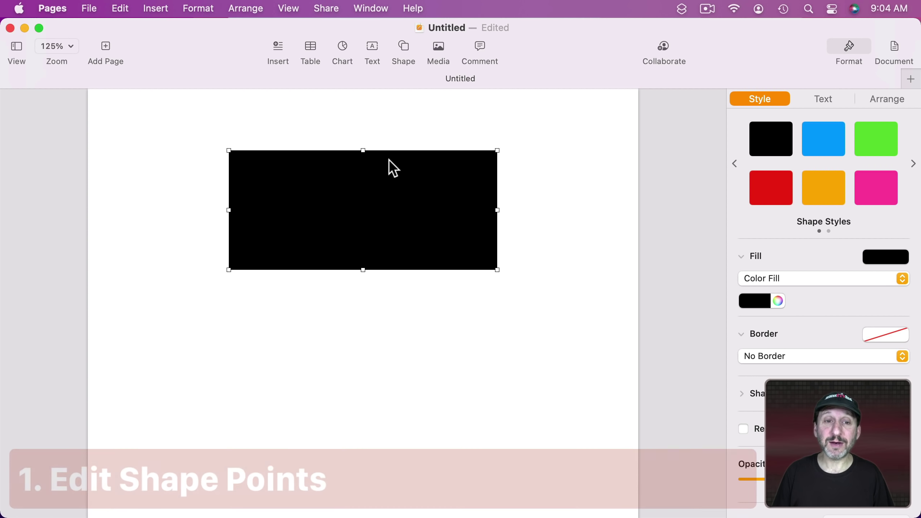
# Step: Make the rectangle editable and nudge its bottom-right corner slightly outward
pyautogui.click(189, 10)
pyautogui.moveTo(288, 102)
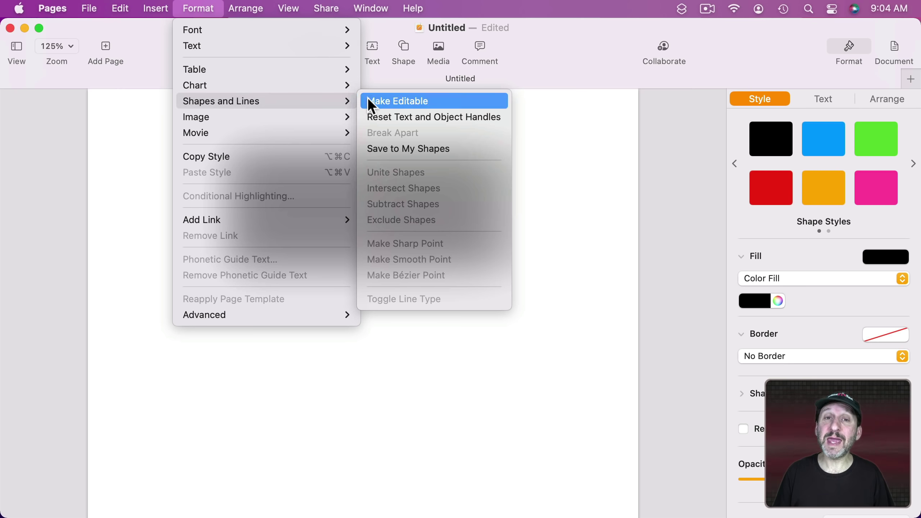
pyautogui.click(597, 134)
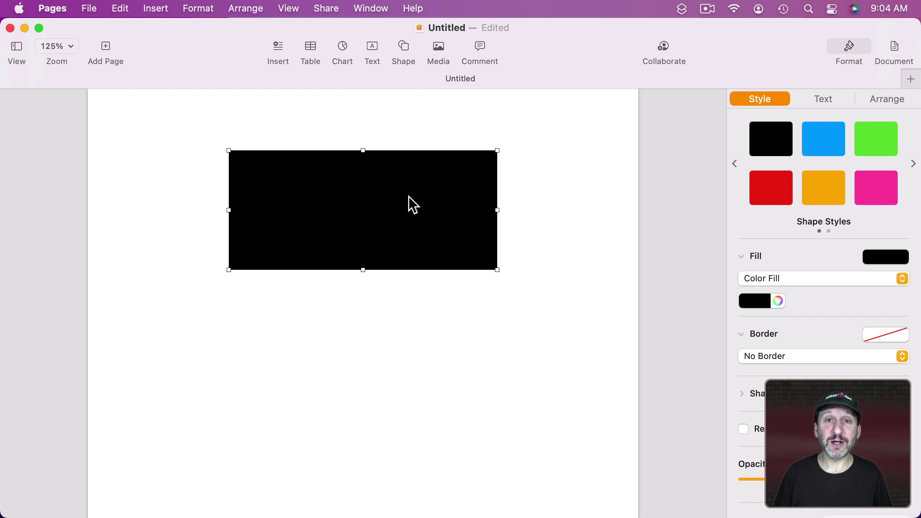
pyautogui.keyDown('ctrl'); pyautogui.click(372, 193); pyautogui.keyUp('ctrl')
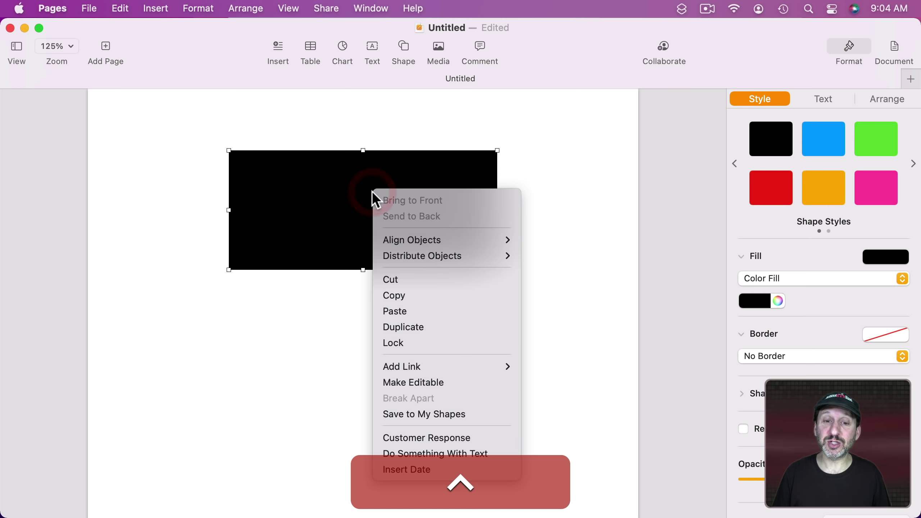
pyautogui.click(404, 379)
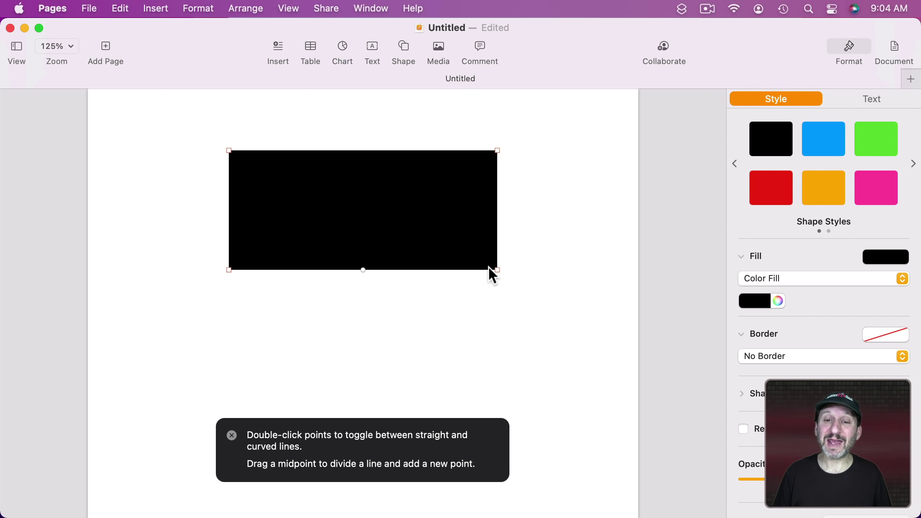
pyautogui.moveTo(498, 271)
pyautogui.mouseDown()
pyautogui.moveTo(550, 325)
pyautogui.moveTo(555, 354)
pyautogui.moveTo(377, 283)
pyautogui.moveTo(327, 232)
pyautogui.moveTo(519, 252)
pyautogui.moveTo(532, 301)
pyautogui.moveTo(456, 266)
pyautogui.moveTo(507, 272)
pyautogui.mouseUp()
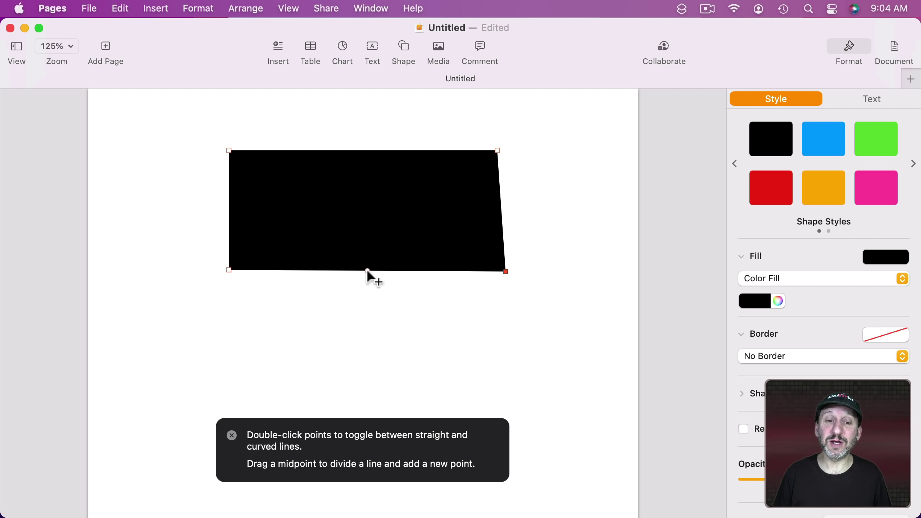
# Step: Pull the bottom midpoint down and make it a smooth, shallower downward curve
pyautogui.moveTo(366, 267); pyautogui.dragTo(364, 334)
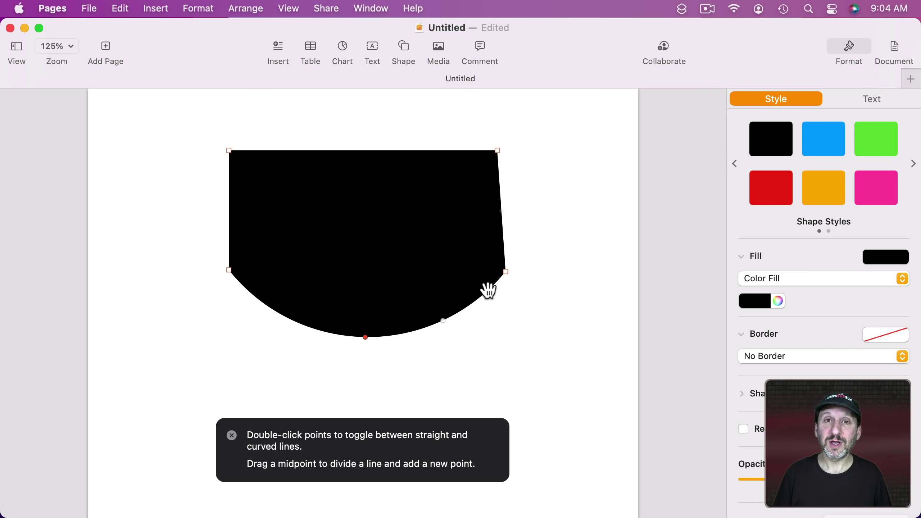
pyautogui.doubleClick(365, 337)
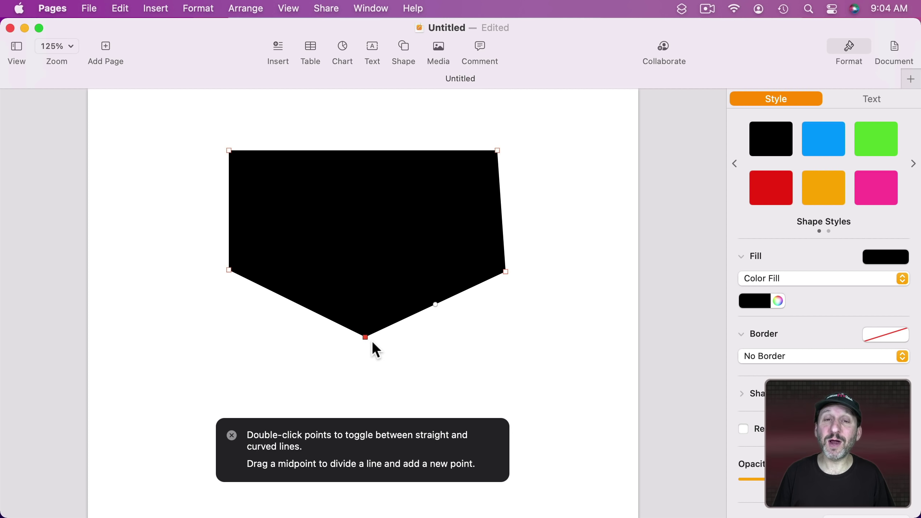
pyautogui.moveTo(365, 337)
pyautogui.mouseDown()
pyautogui.moveTo(472, 329)
pyautogui.moveTo(258, 322)
pyautogui.moveTo(372, 338)
pyautogui.mouseUp()
pyautogui.click(369, 336)
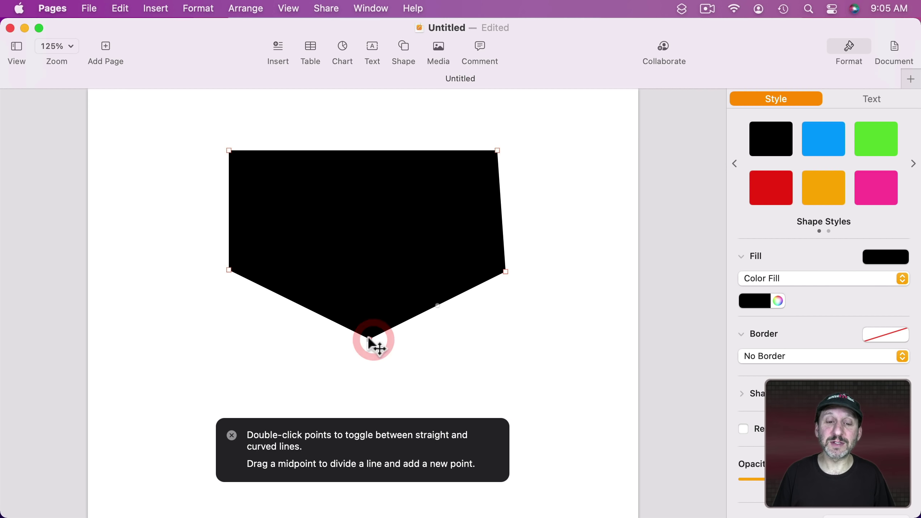
pyautogui.doubleClick(370, 339)
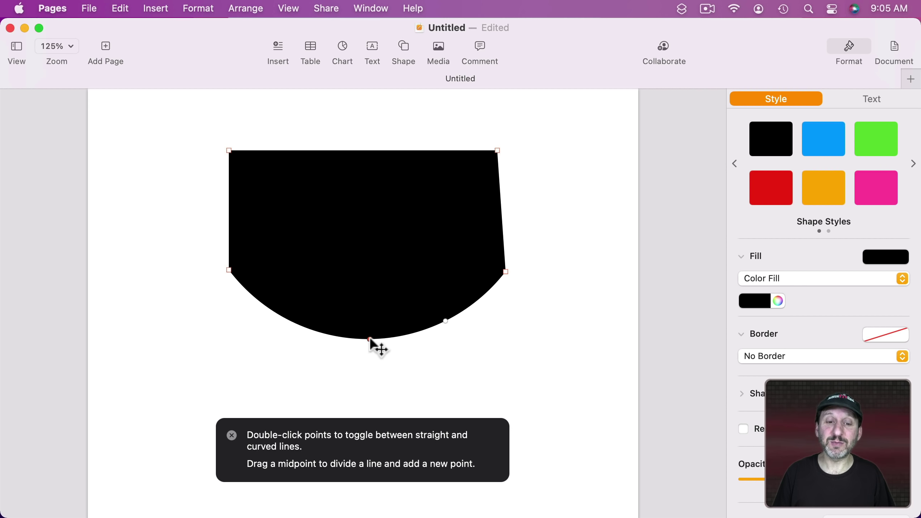
pyautogui.moveTo(370, 340); pyautogui.dragTo(349, 322)
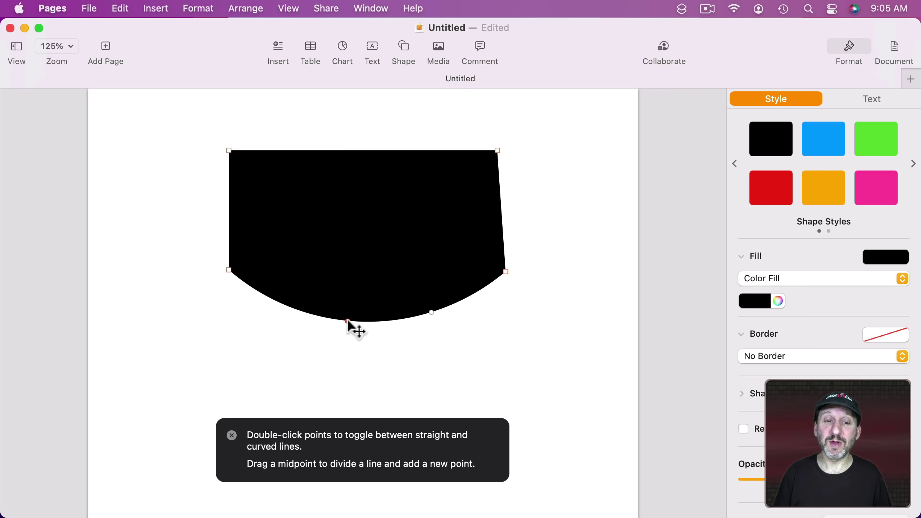
# Step: Convert the bottom point to a Bézier point and adjust both its control handles
pyautogui.rightClick(348, 321)
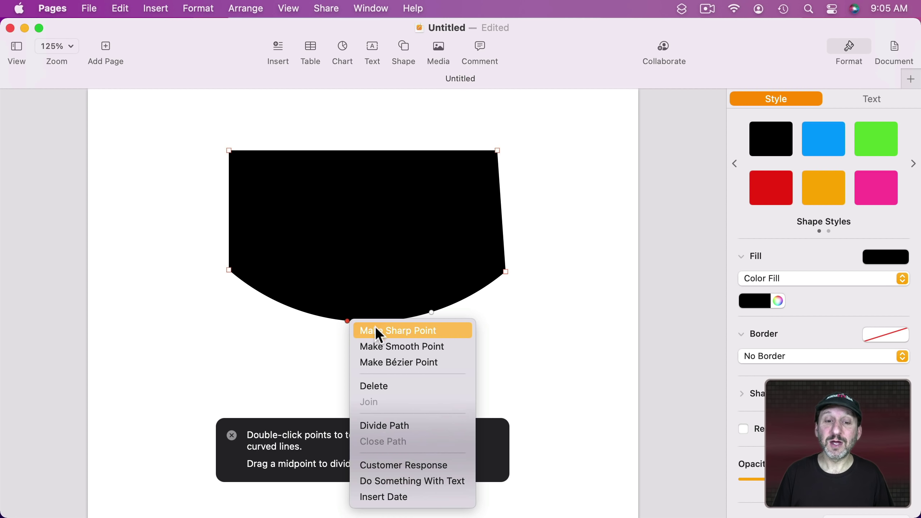
pyautogui.click(390, 369)
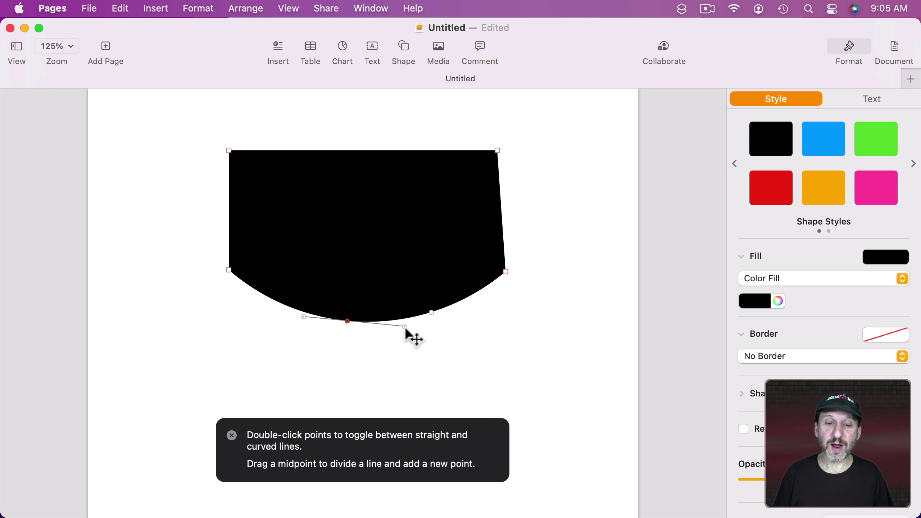
pyautogui.moveTo(404, 326); pyautogui.dragTo(409, 303)
pyautogui.moveTo(305, 334); pyautogui.dragTo(287, 322)
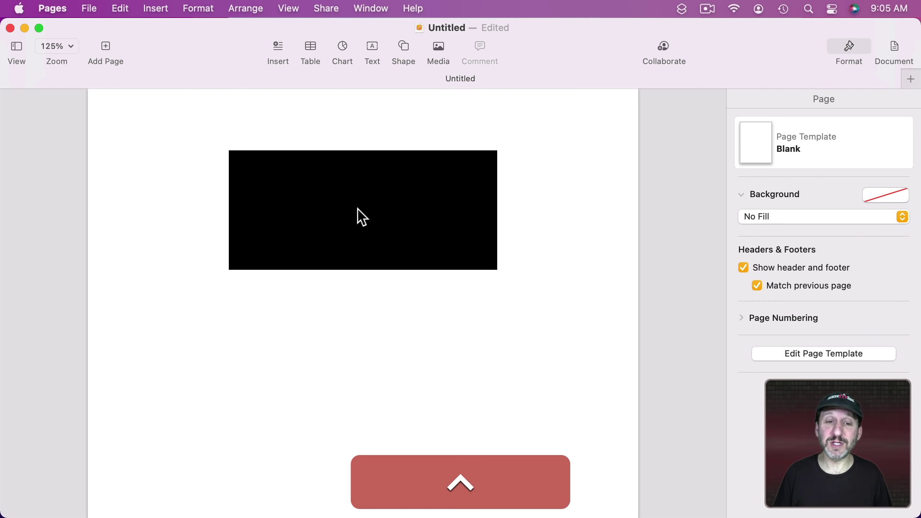
# Step: Make the rectangle editable and delete its bottom-right point to form a right triangle
pyautogui.rightClick(357, 208)
pyautogui.click(401, 400)
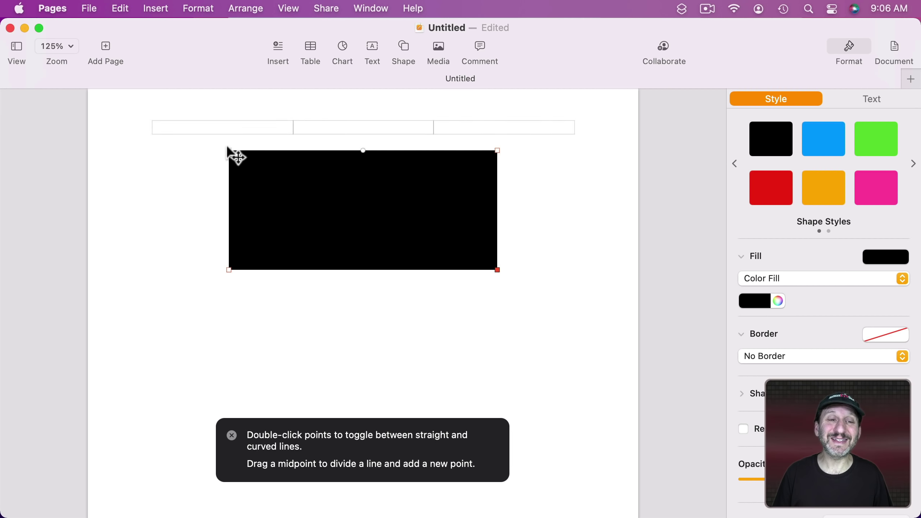
pyautogui.click(228, 270)
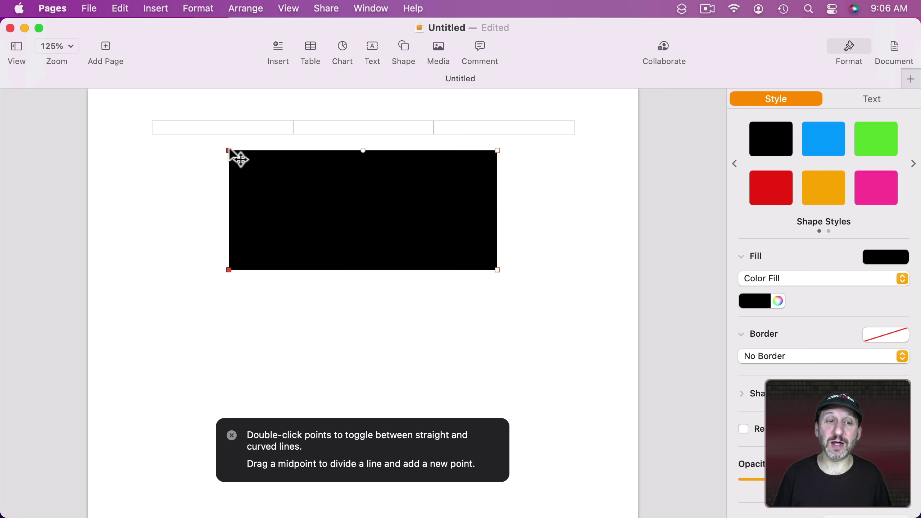
pyautogui.moveTo(227, 150)
pyautogui.mouseDown()
pyautogui.moveTo(208, 174)
pyautogui.moveTo(280, 185)
pyautogui.moveTo(222, 212)
pyautogui.moveTo(163, 156)
pyautogui.moveTo(261, 139)
pyautogui.moveTo(210, 227)
pyautogui.moveTo(202, 197)
pyautogui.moveTo(264, 163)
pyautogui.moveTo(199, 174)
pyautogui.moveTo(98, 159)
pyautogui.moveTo(228, 150)
pyautogui.mouseUp()
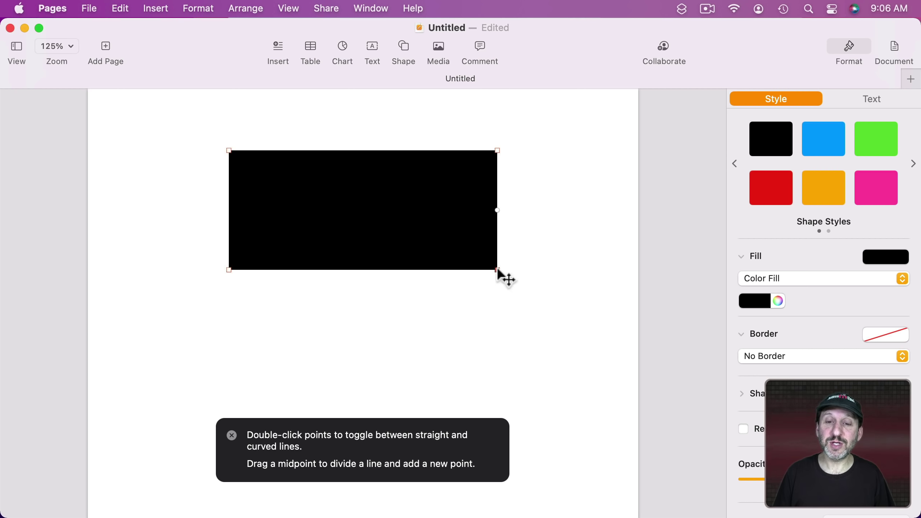
pyautogui.moveTo(498, 270)
pyautogui.mouseDown()
pyautogui.moveTo(521, 277)
pyautogui.moveTo(539, 309)
pyautogui.moveTo(417, 266)
pyautogui.moveTo(497, 242)
pyautogui.moveTo(470, 259)
pyautogui.moveTo(498, 270)
pyautogui.moveTo(495, 334)
pyautogui.moveTo(490, 275)
pyautogui.moveTo(585, 273)
pyautogui.moveTo(540, 272)
pyautogui.moveTo(571, 332)
pyautogui.moveTo(488, 276)
pyautogui.moveTo(489, 265)
pyautogui.mouseUp()
pyautogui.press('shift')
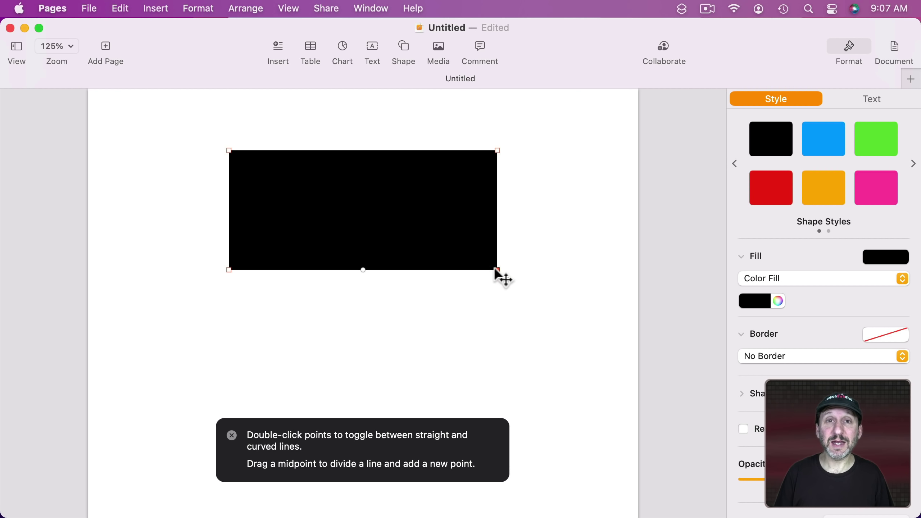
pyautogui.press('BackSpace')
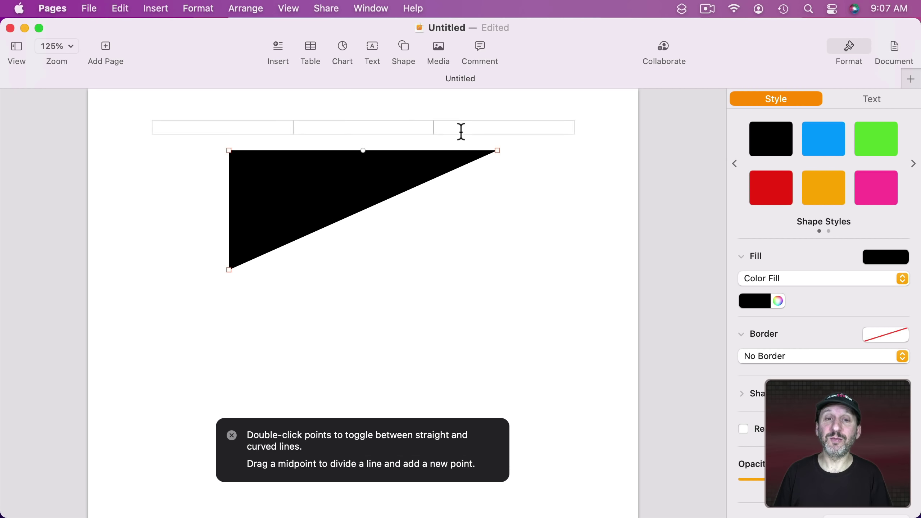
# Step: Insert the cherries shape from the Food shapes
pyautogui.click(408, 43)
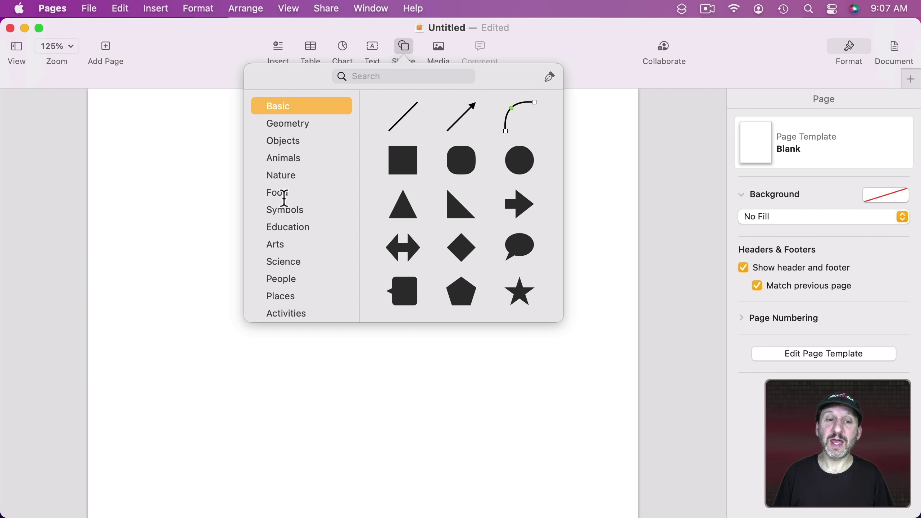
pyautogui.click(283, 194)
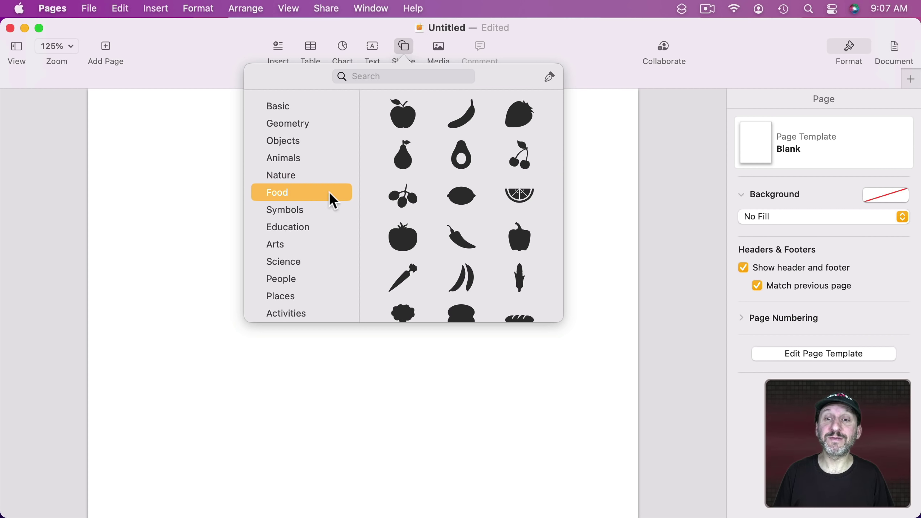
pyautogui.click(524, 169)
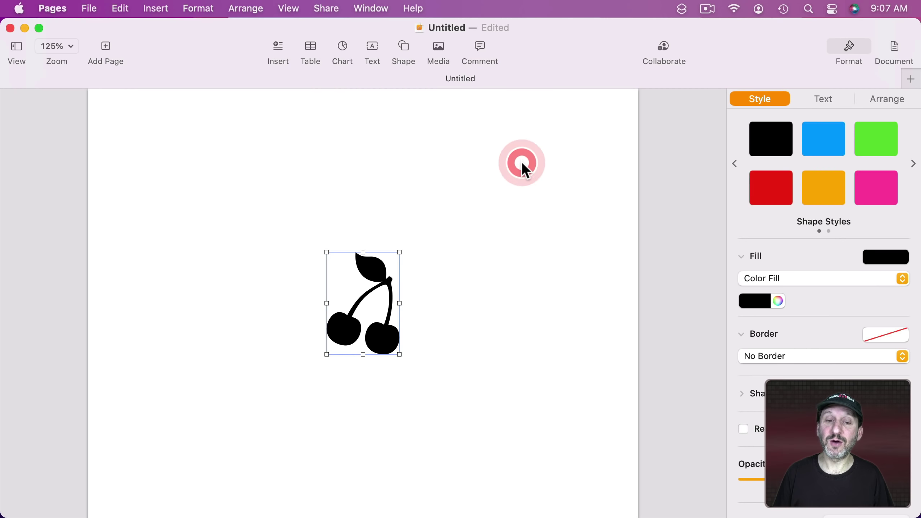
# Step: Make the cherries editable and delete the leaf and second cherry points
pyautogui.rightClick(371, 270)
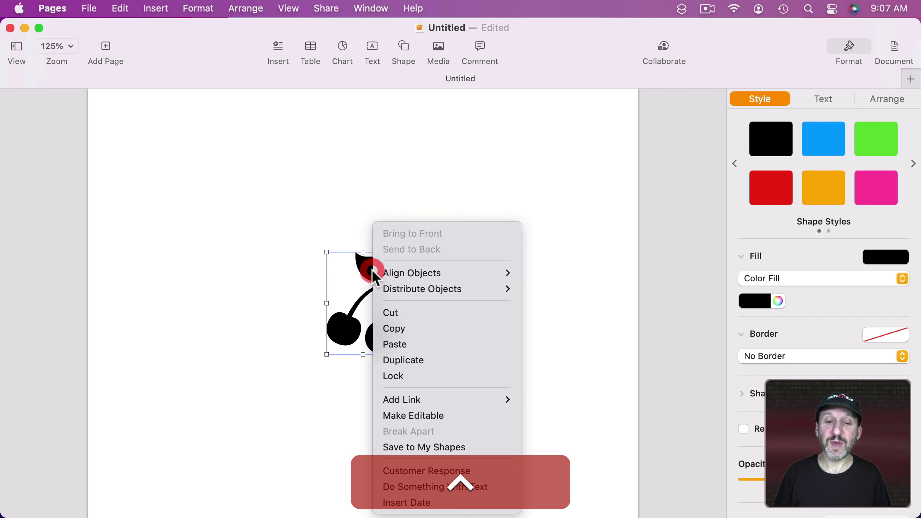
pyautogui.click(412, 414)
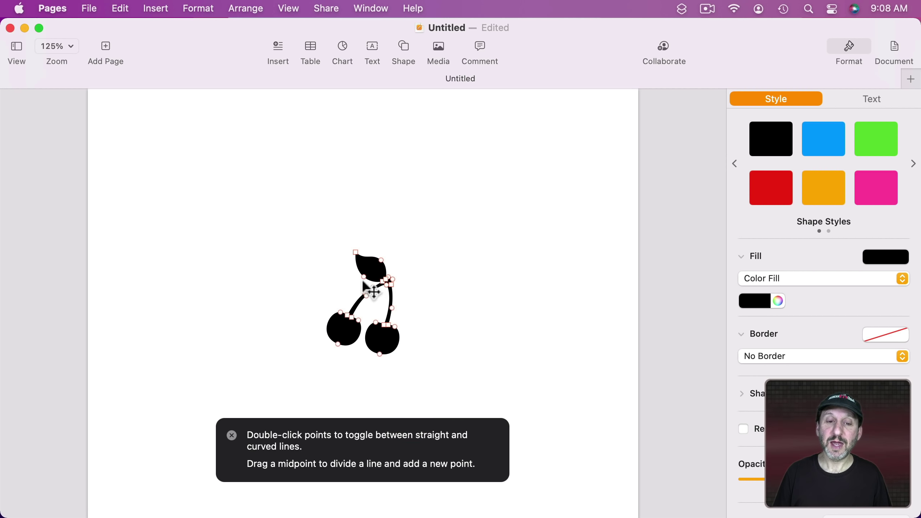
pyautogui.moveTo(341, 240); pyautogui.dragTo(373, 369)
pyautogui.hotkey('shift', 'BackSpace')
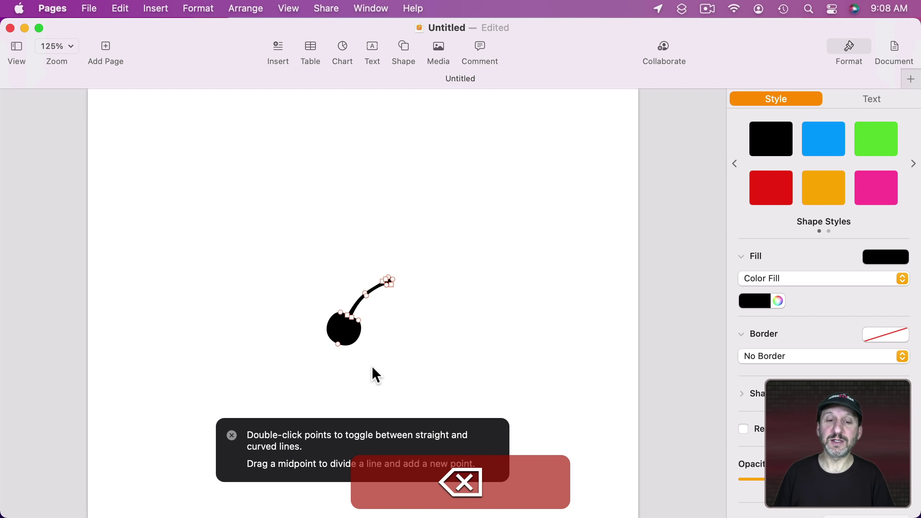
pyautogui.click(324, 262)
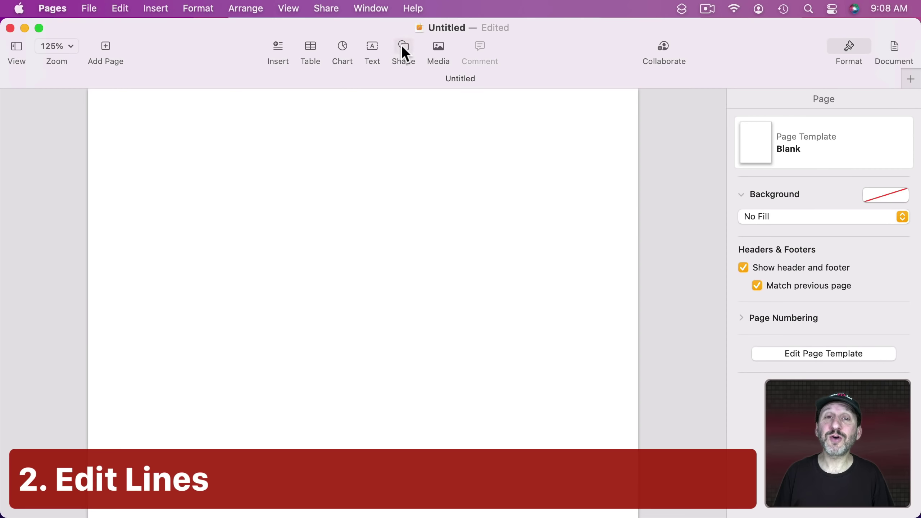
# Step: Insert a straight line from Basic shapes and lengthen it up and to the right
pyautogui.click(401, 44)
pyautogui.click(282, 104)
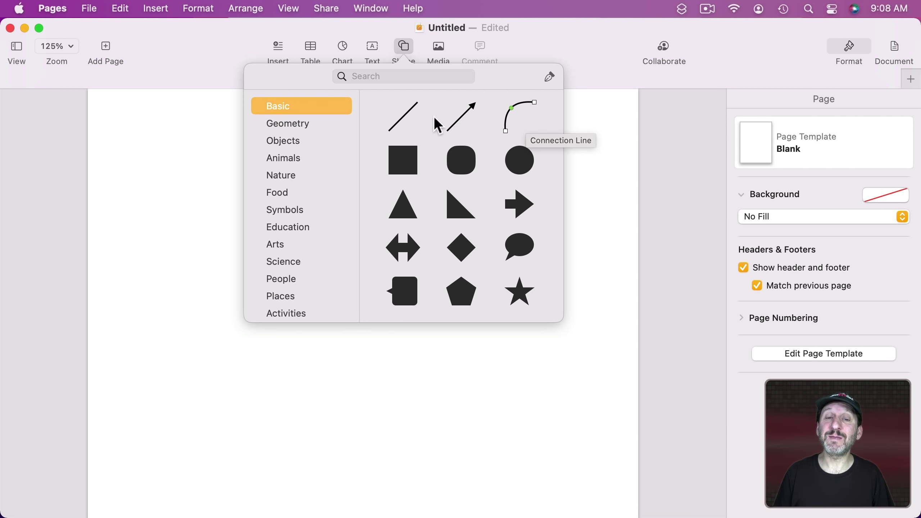
pyautogui.click(404, 113)
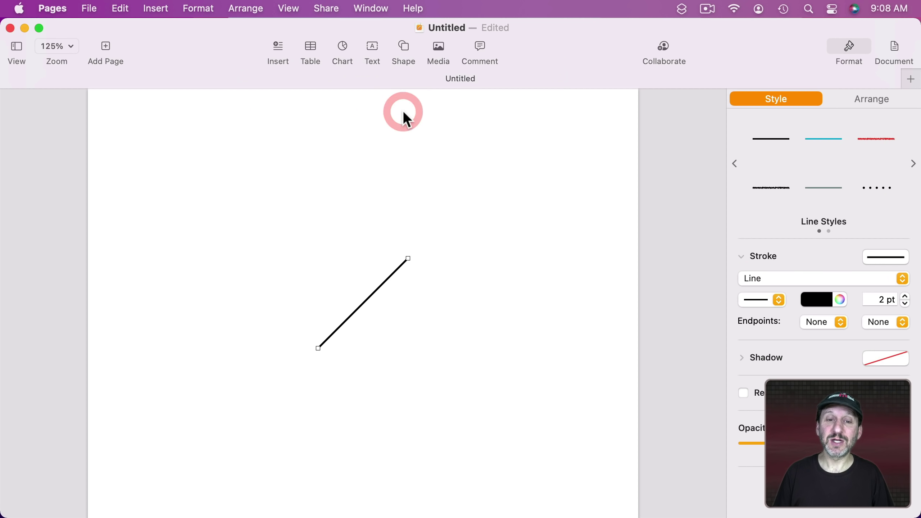
pyautogui.moveTo(409, 259); pyautogui.dragTo(478, 193)
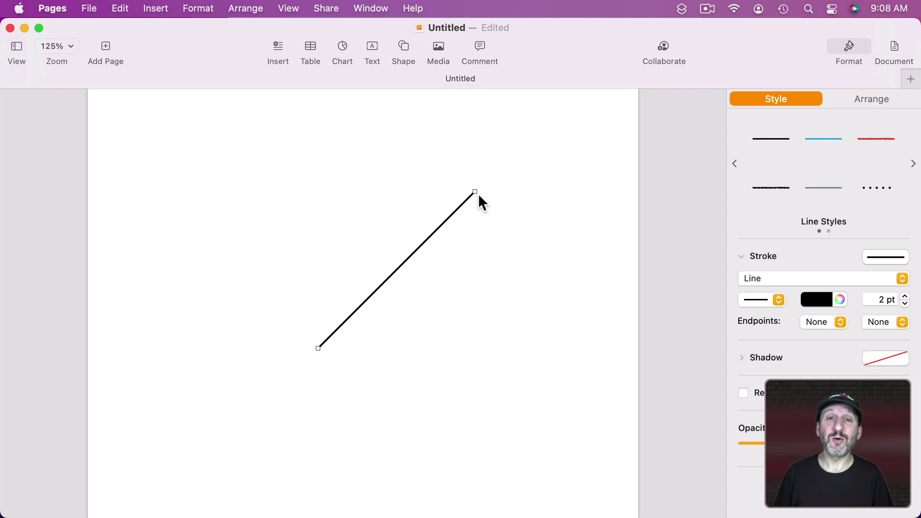
# Step: Make the line editable and bend it into a zigzag with sharp corners
pyautogui.press('ctrl')
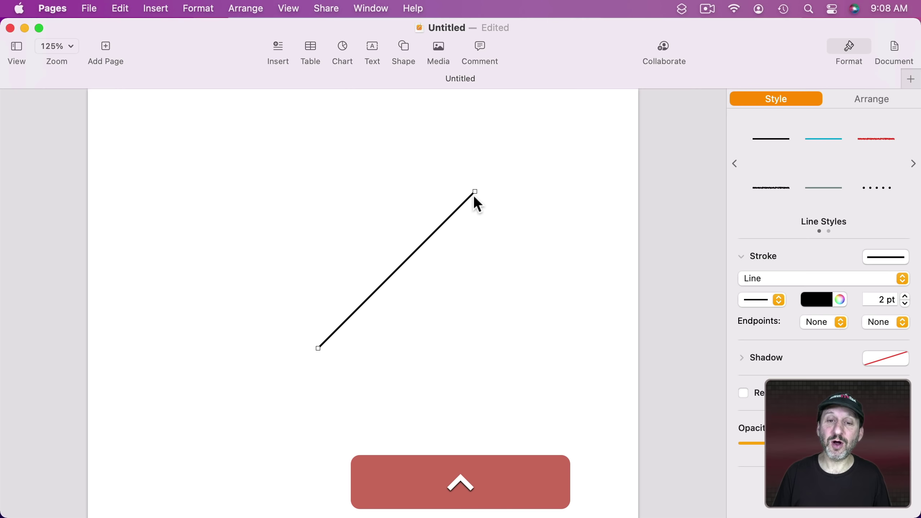
pyautogui.keyDown('ctrl'); pyautogui.click(475, 190); pyautogui.keyUp('ctrl')
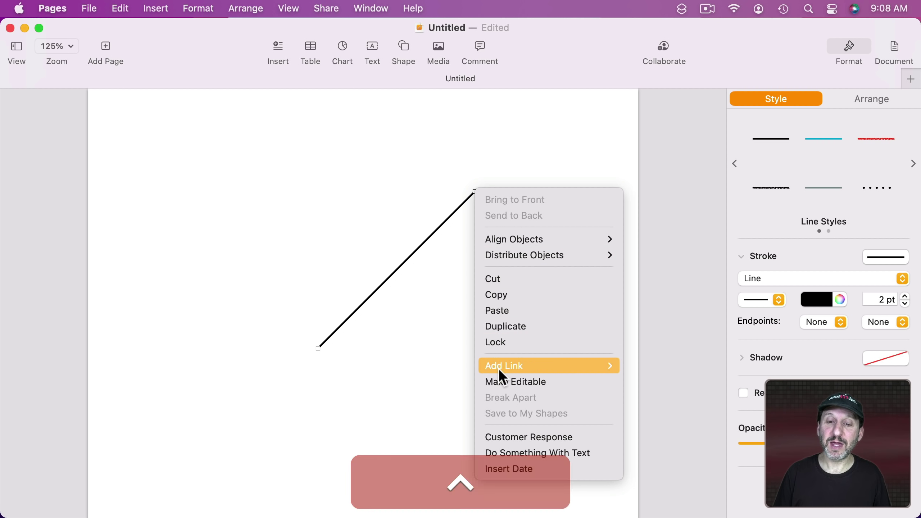
pyautogui.click(499, 382)
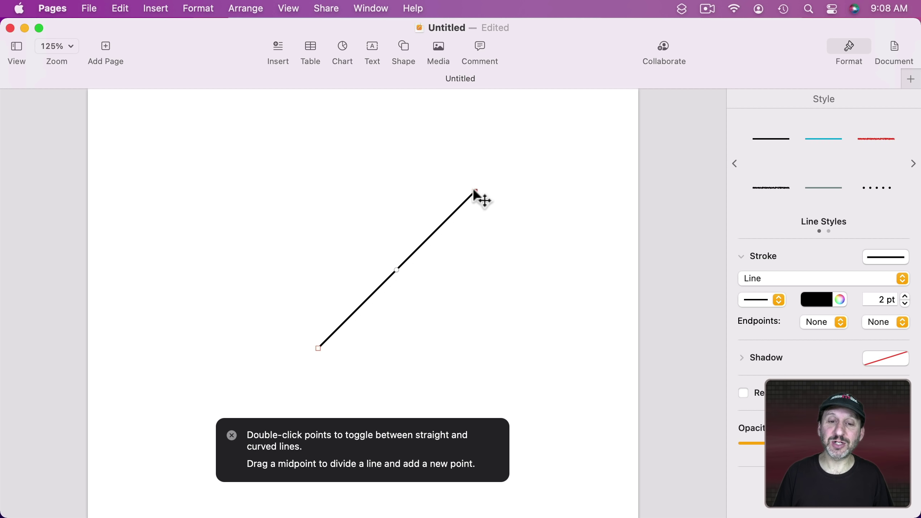
pyautogui.moveTo(477, 192); pyautogui.dragTo(448, 193)
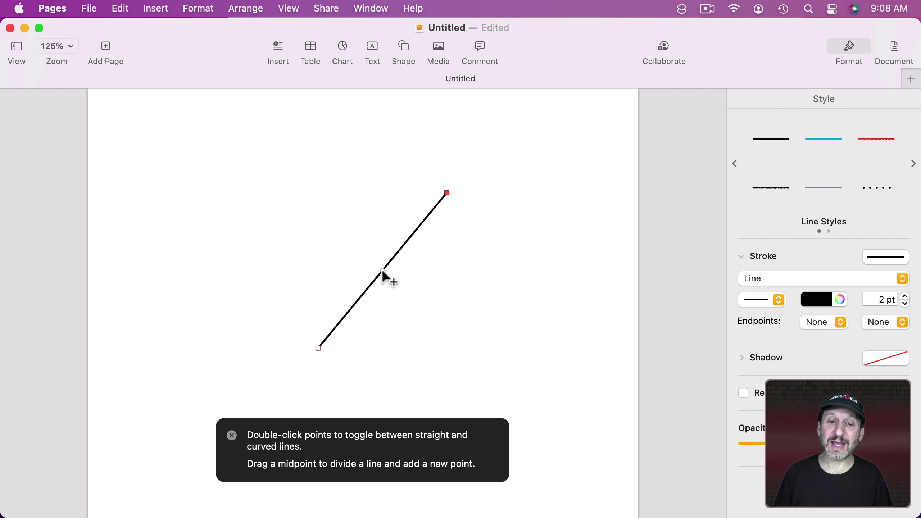
pyautogui.moveTo(382, 269); pyautogui.dragTo(307, 245)
pyautogui.doubleClick(460, 309)
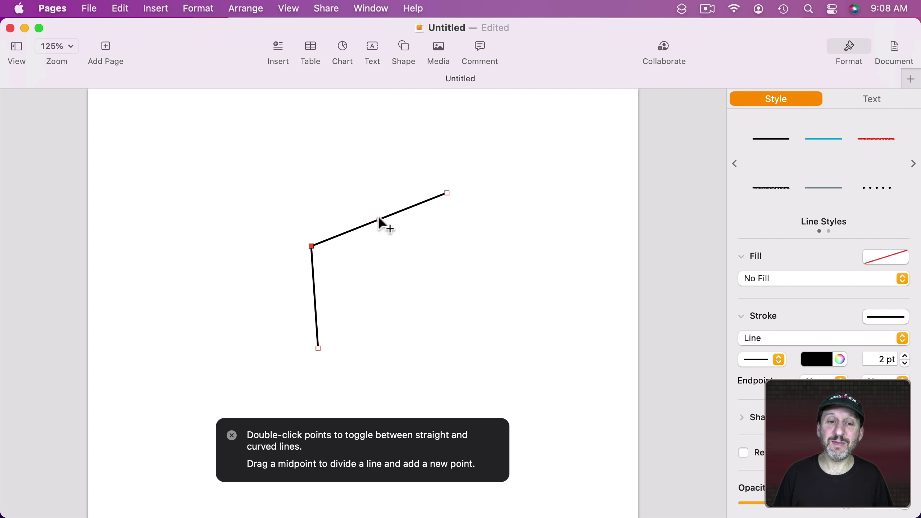
pyautogui.click(377, 216)
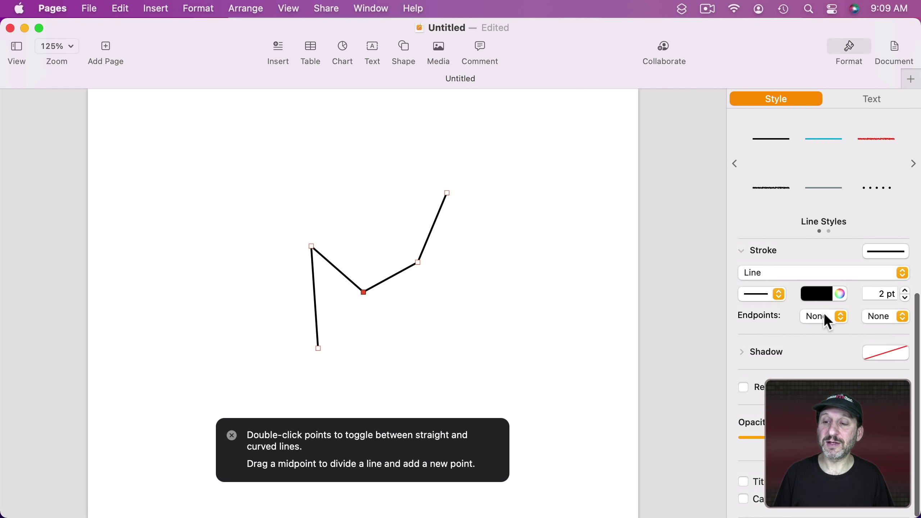
# Step: Give the line an arrowhead at its lower end and a dot at its upper end, keeping 2 pt width
pyautogui.click(825, 315)
pyautogui.click(825, 334)
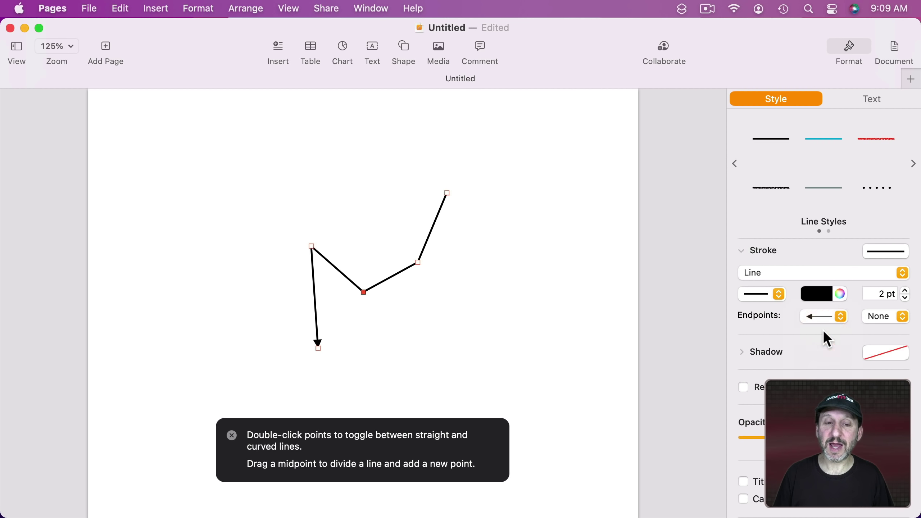
pyautogui.click(886, 313)
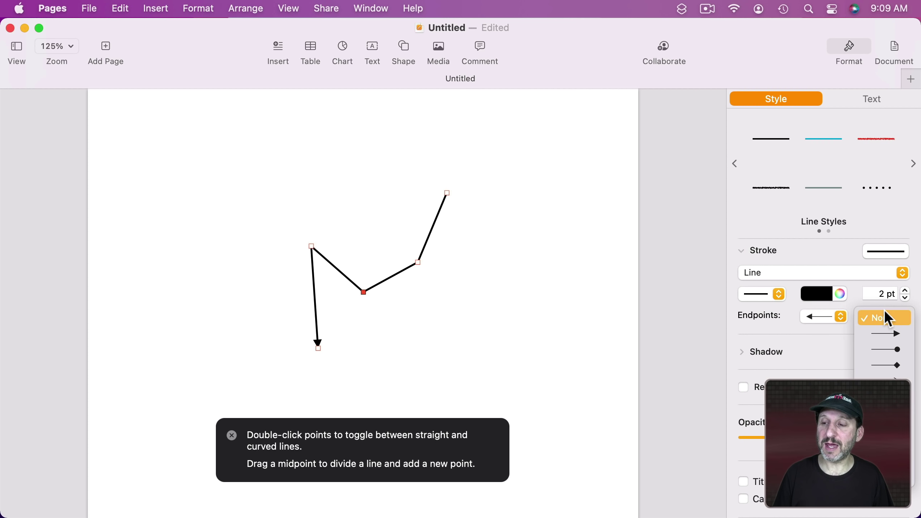
pyautogui.click(890, 348)
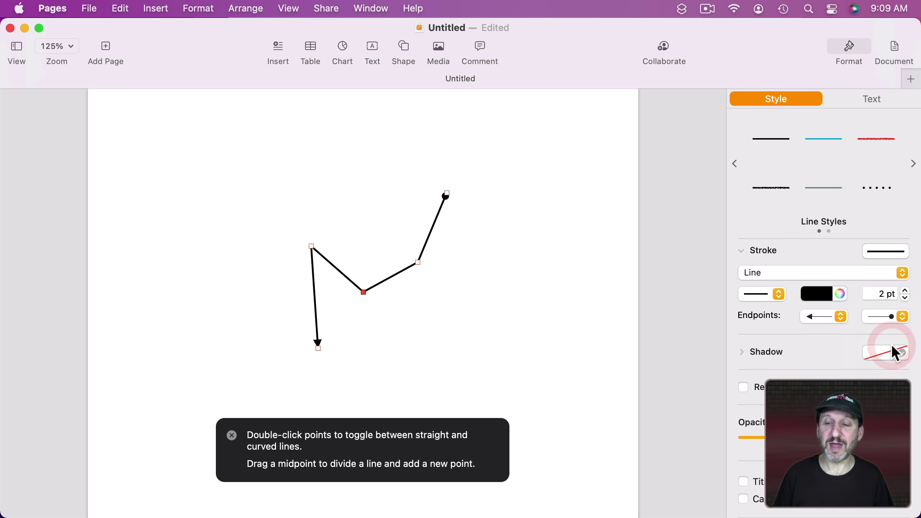
pyautogui.click(906, 291)
pyautogui.click(906, 291)
pyautogui.click(906, 299)
pyautogui.click(905, 299)
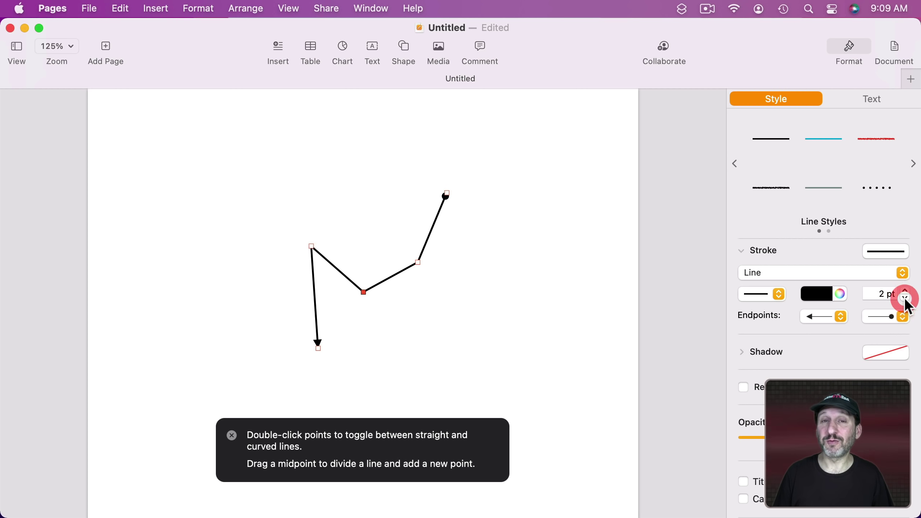
# Step: Try dotted and dashed strokes, then settle on a thick brush stroke
pyautogui.click(778, 291)
pyautogui.click(772, 306)
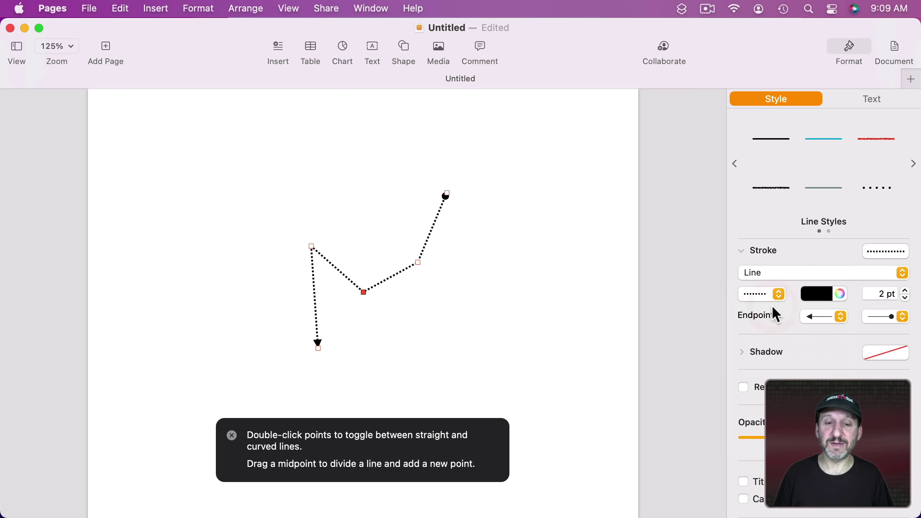
pyautogui.click(771, 301)
pyautogui.click(770, 313)
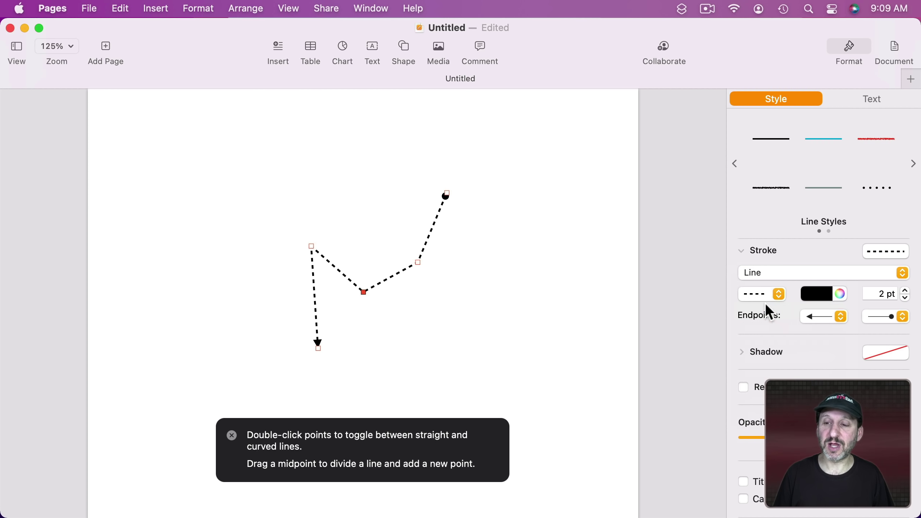
pyautogui.click(765, 297)
pyautogui.click(780, 386)
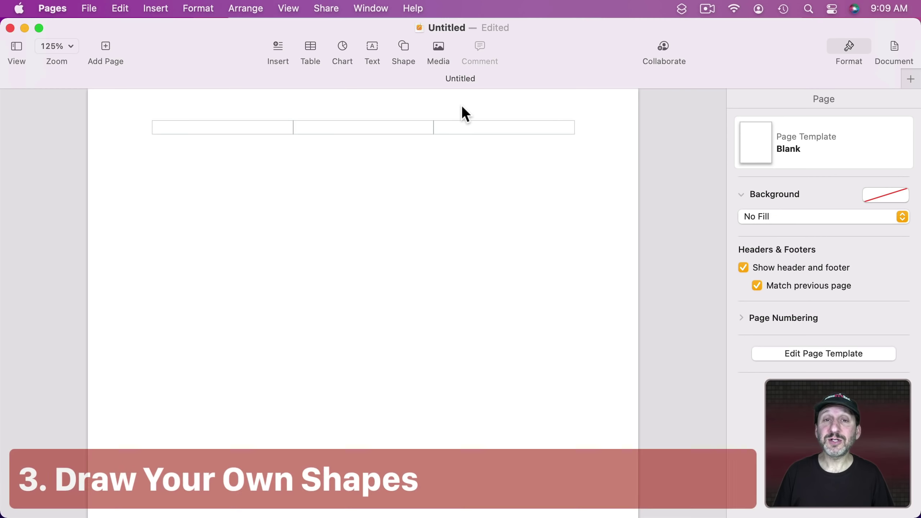
# Step: Draw a seven-point closed custom shape with the pen tool
pyautogui.click(403, 45)
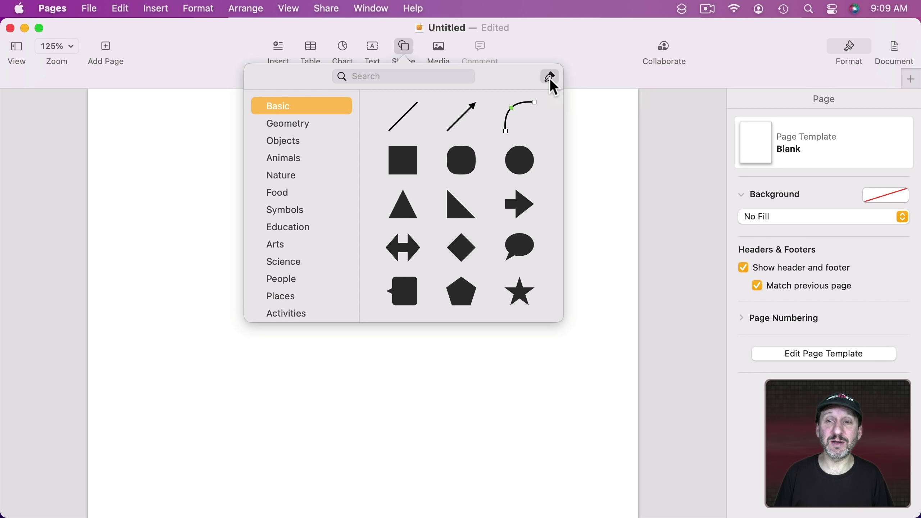
pyautogui.click(550, 78)
pyautogui.click(328, 163)
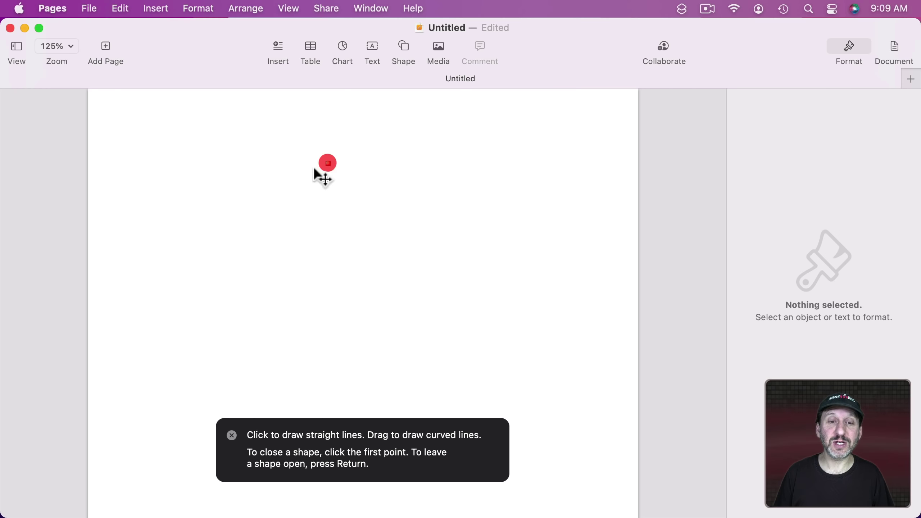
pyautogui.click(221, 230)
pyautogui.click(275, 288)
pyautogui.click(404, 335)
pyautogui.click(505, 253)
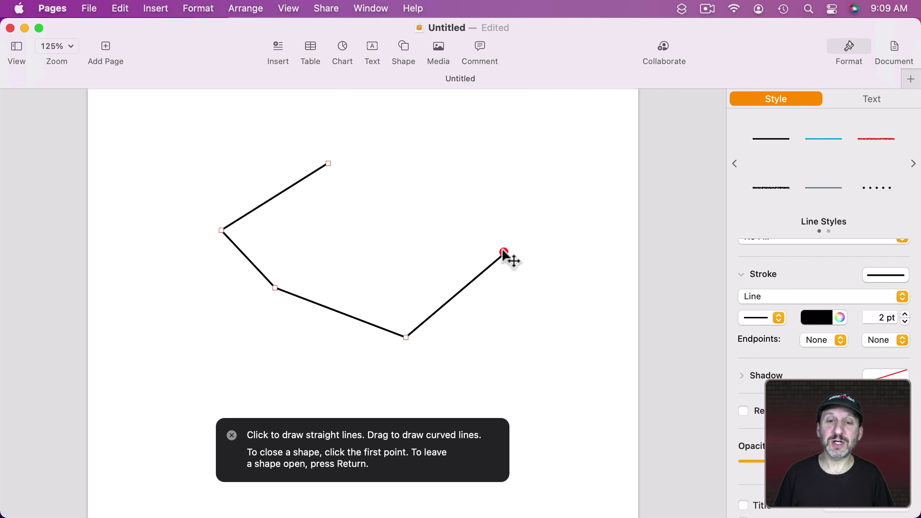
pyautogui.click(533, 178)
pyautogui.click(439, 119)
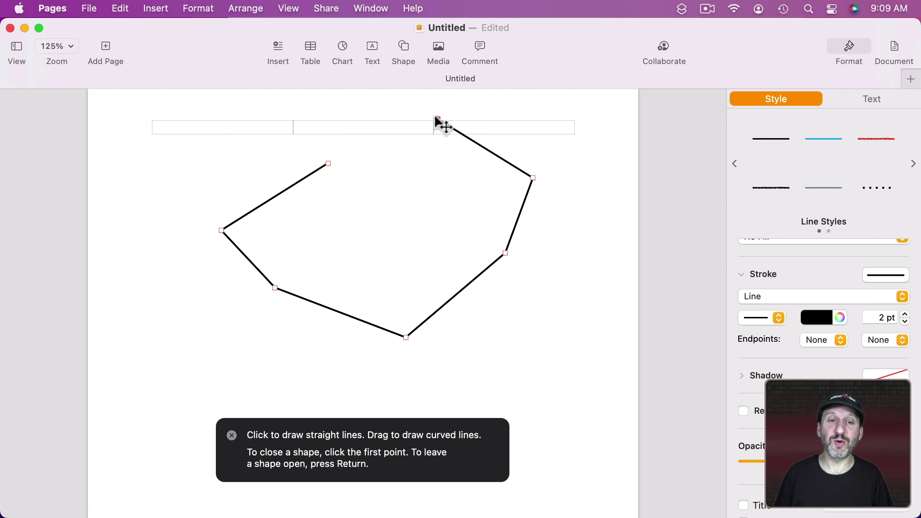
pyautogui.click(328, 164)
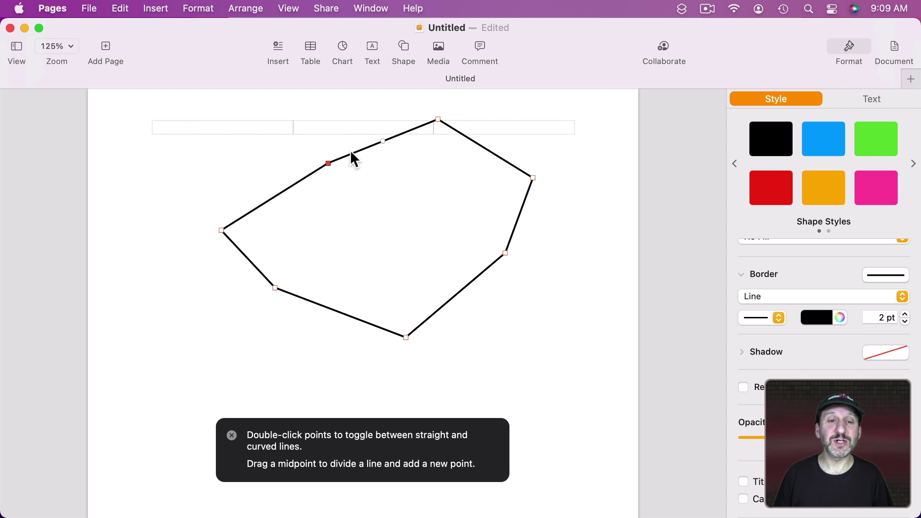
# Step: Pull two left corners inward, fill the shape solid black and reposition it
pyautogui.moveTo(328, 163); pyautogui.dragTo(355, 193)
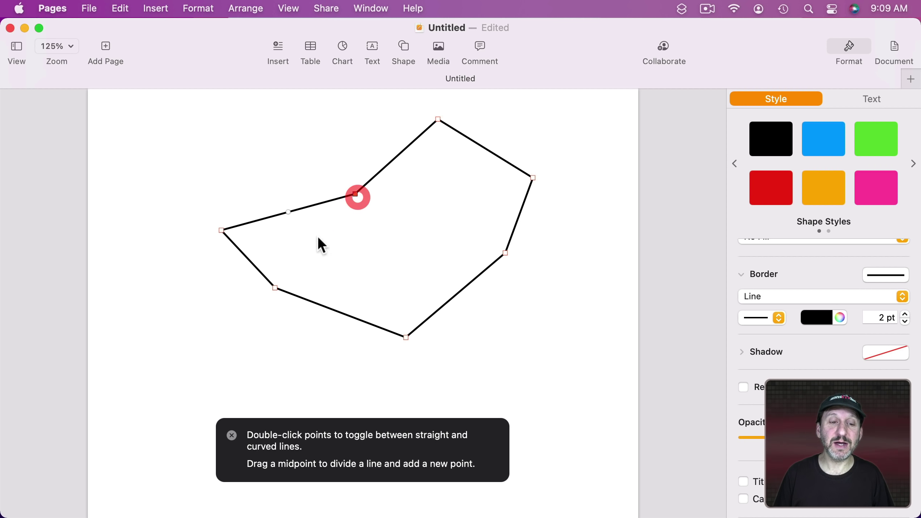
pyautogui.moveTo(287, 287); pyautogui.dragTo(361, 272)
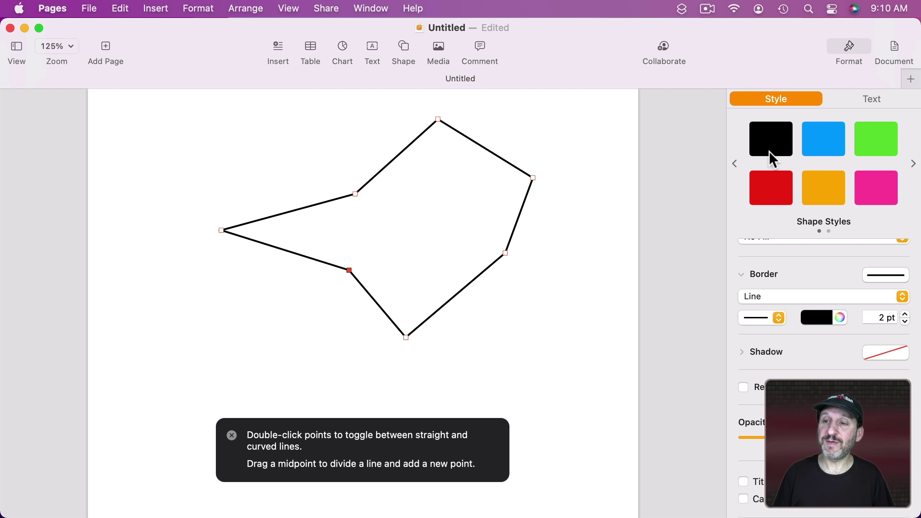
pyautogui.scroll(2, 780, 256)
pyautogui.click(780, 278)
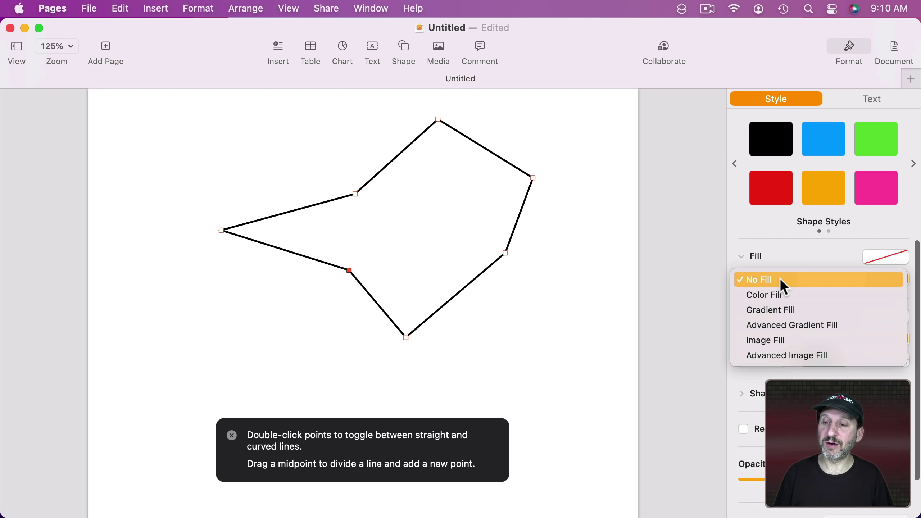
pyautogui.click(780, 293)
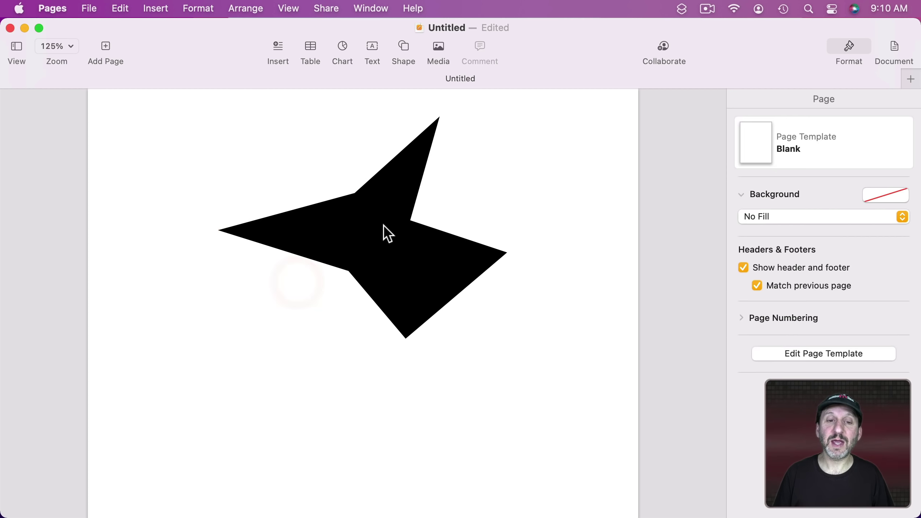
pyautogui.moveTo(383, 225); pyautogui.dragTo(384, 257)
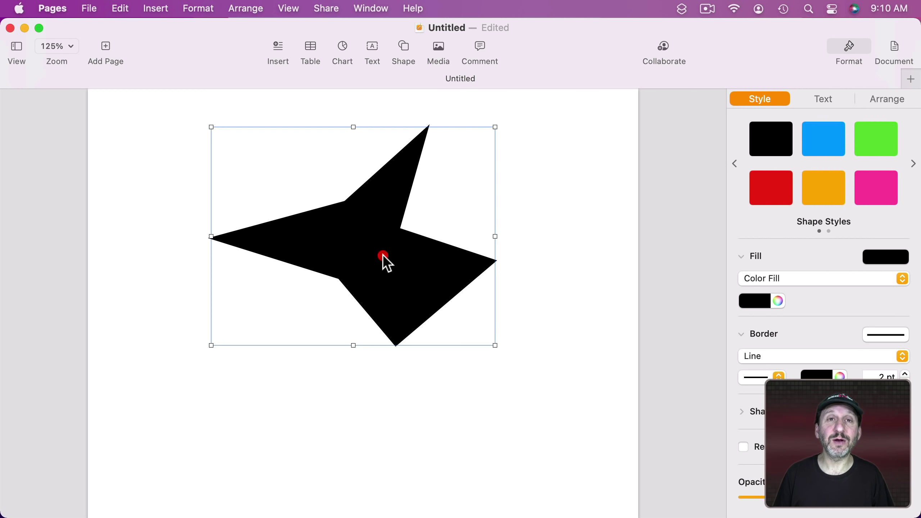
pyautogui.click(412, 54)
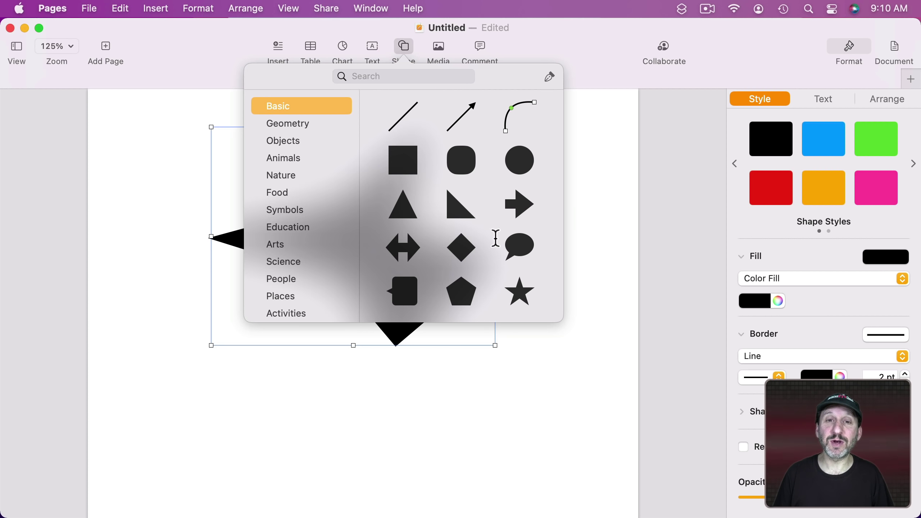
# Step: Insert the eight-petal flower from Ornaments and enlarge it to about twice its size
pyautogui.click(404, 50)
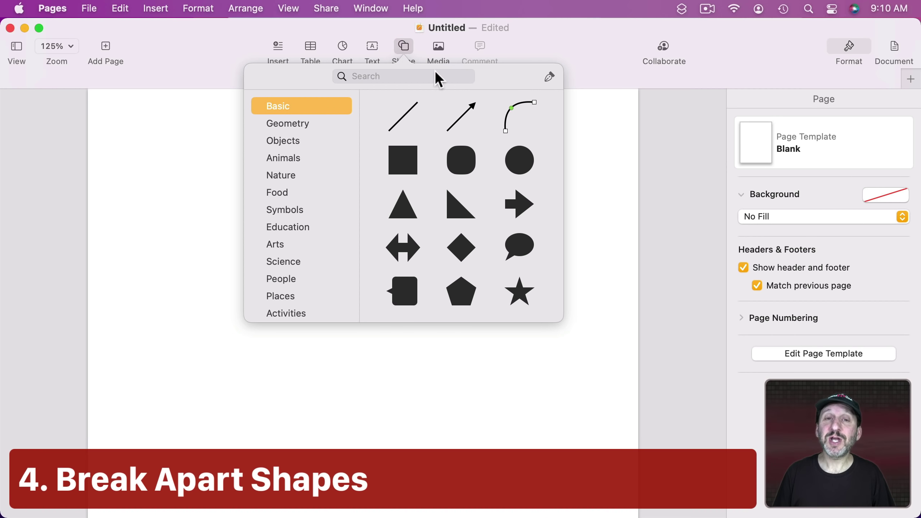
pyautogui.scroll(-5, 307, 263)
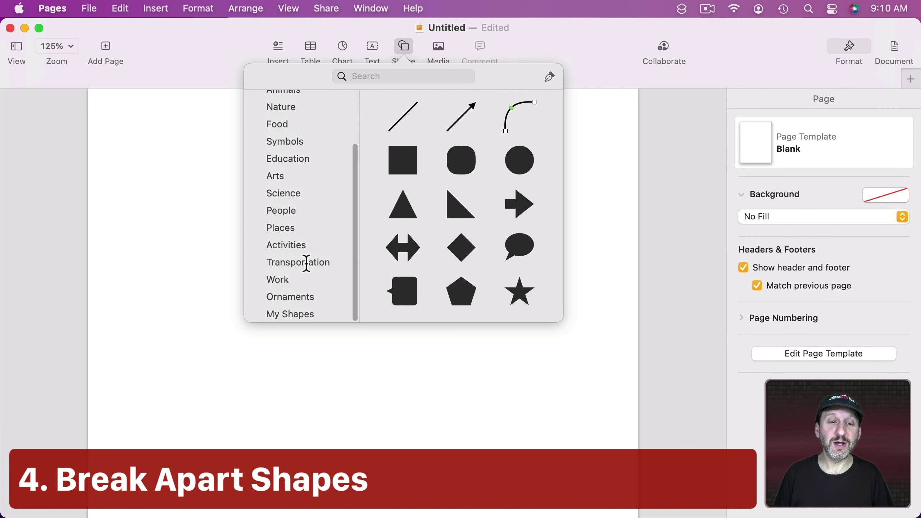
pyautogui.click(294, 297)
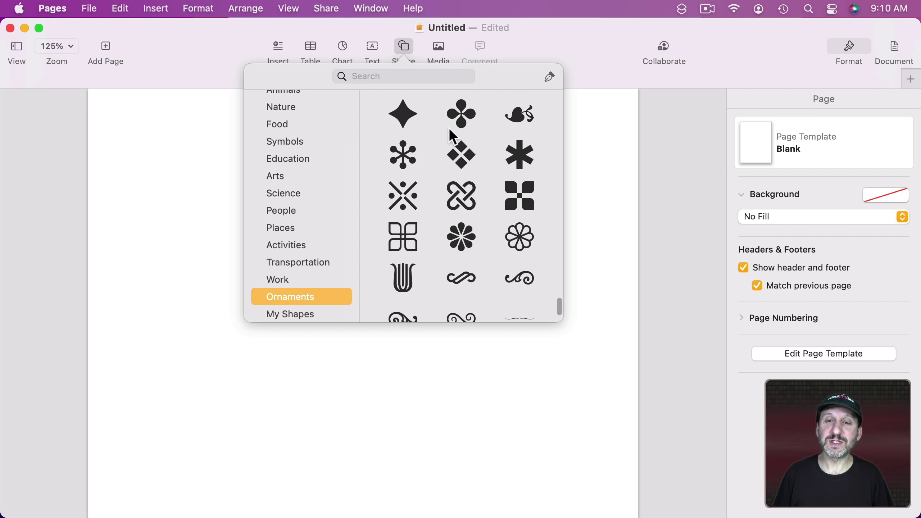
pyautogui.click(460, 238)
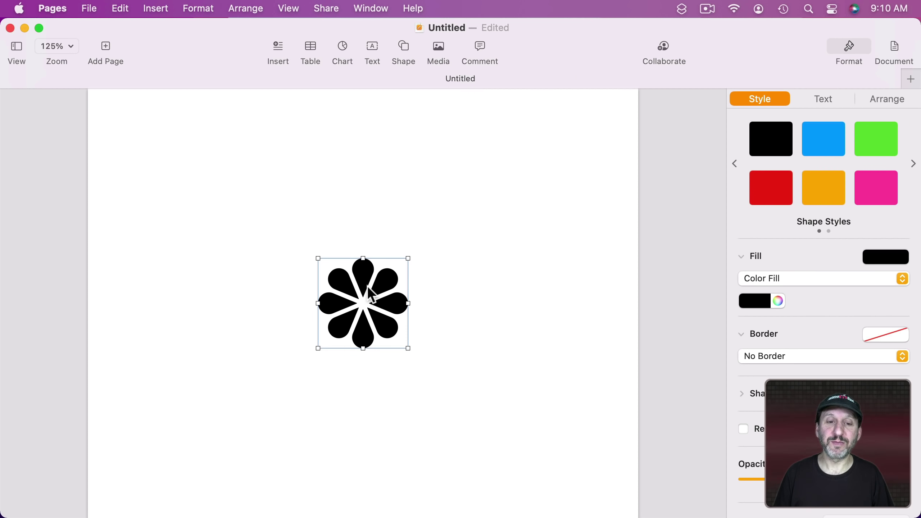
pyautogui.moveTo(363, 258); pyautogui.dragTo(355, 139)
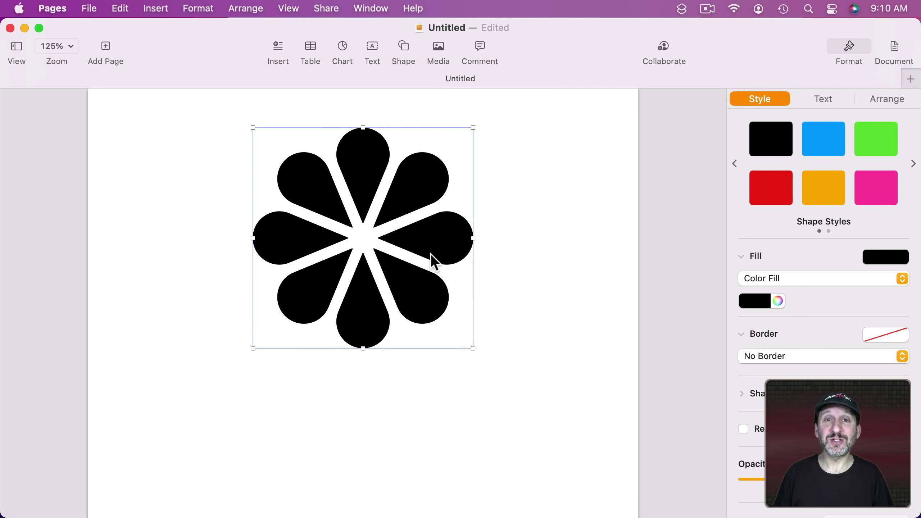
# Step: Try a light blue fill on the flower, then undo it
pyautogui.click(761, 302)
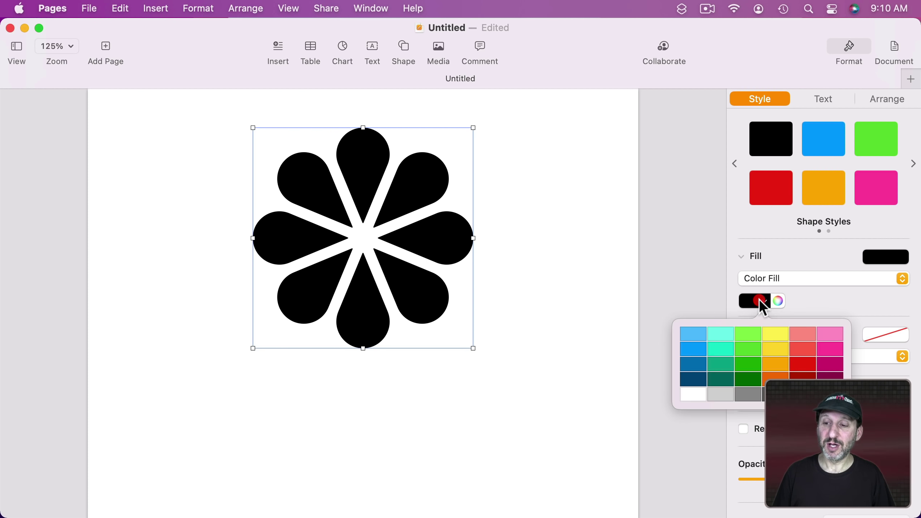
pyautogui.click(693, 334)
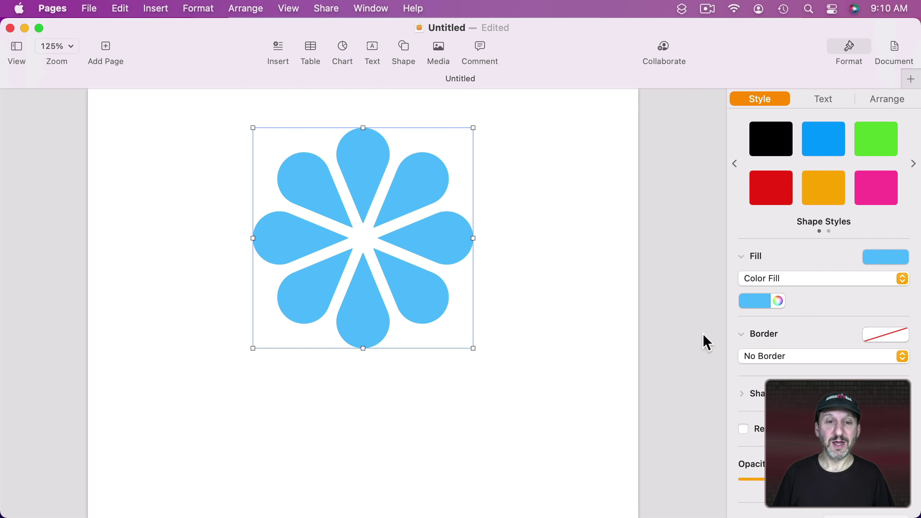
pyautogui.press('super+z')
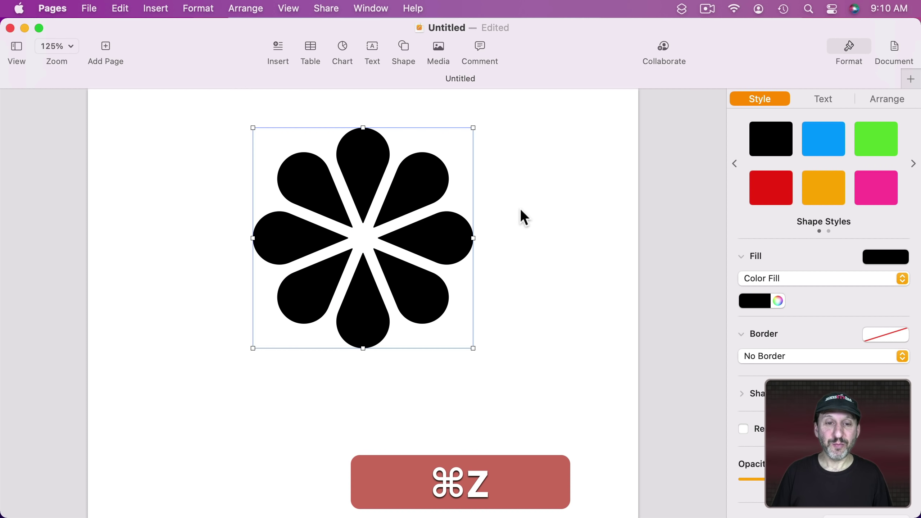
# Step: Break the flower apart into separate petal shapes
pyautogui.click(196, 8)
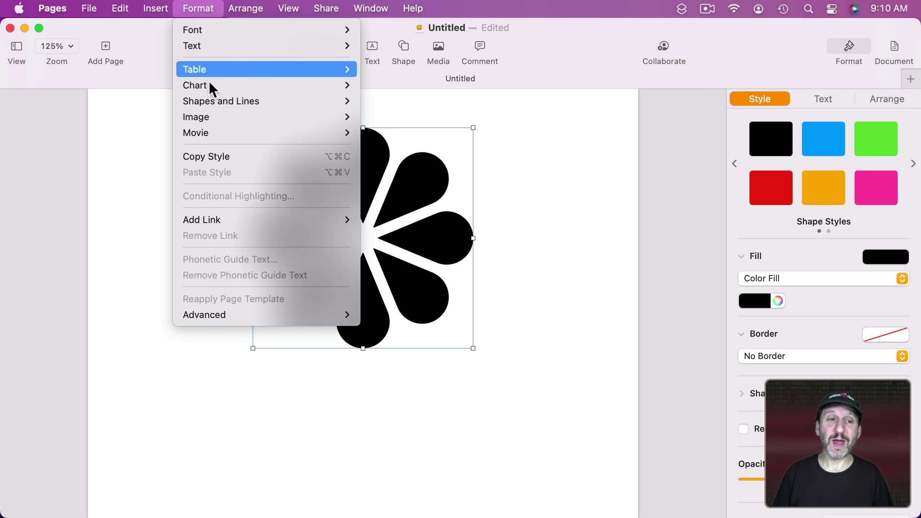
pyautogui.moveTo(217, 102)
pyautogui.click(391, 132)
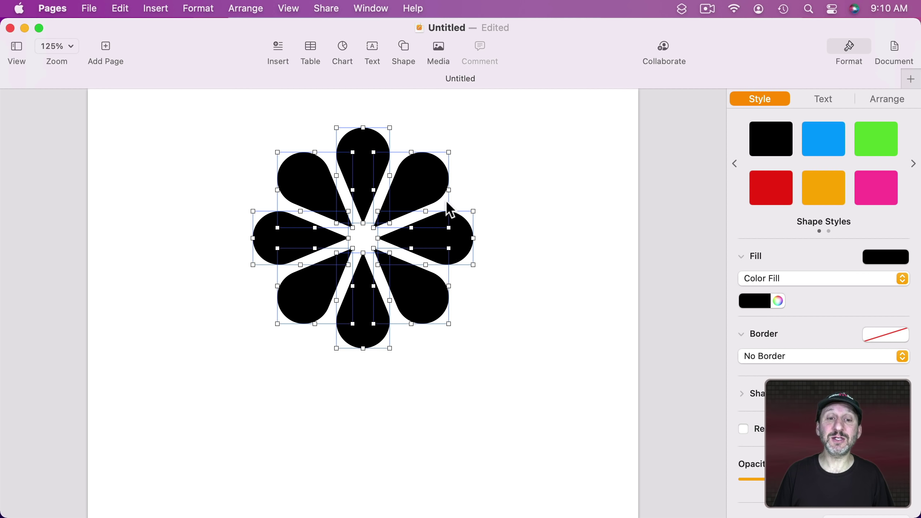
pyautogui.click(521, 156)
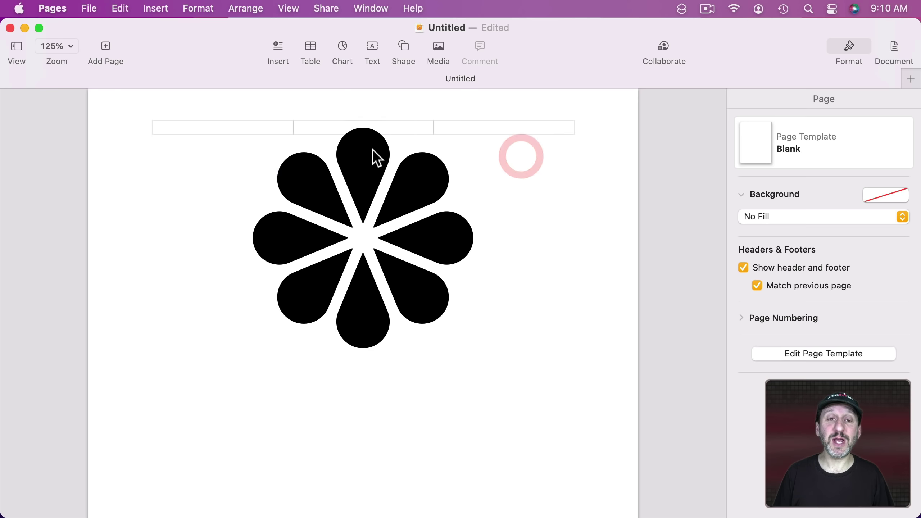
# Step: Fill the right petal lime green, the lower-right petal red and the bottom petal blue
pyautogui.click(370, 148)
pyautogui.click(426, 181)
pyautogui.click(431, 230)
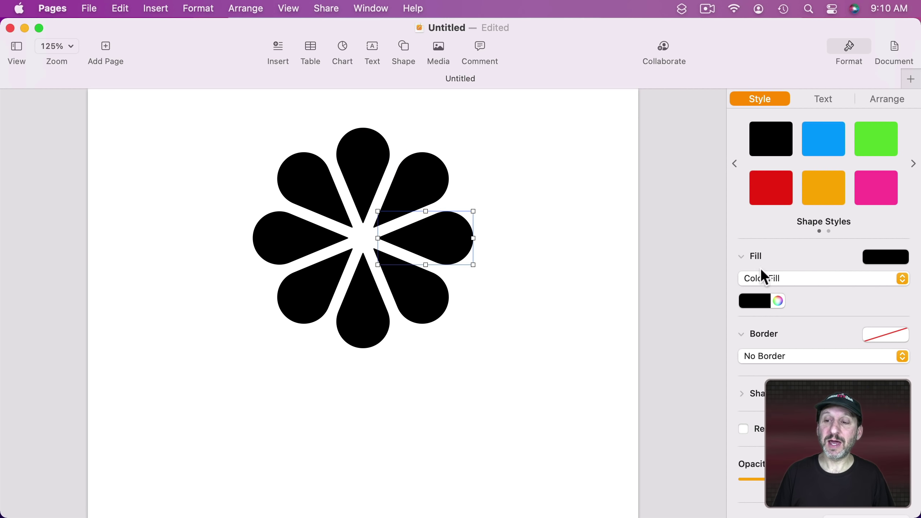
pyautogui.click(761, 303)
pyautogui.click(746, 335)
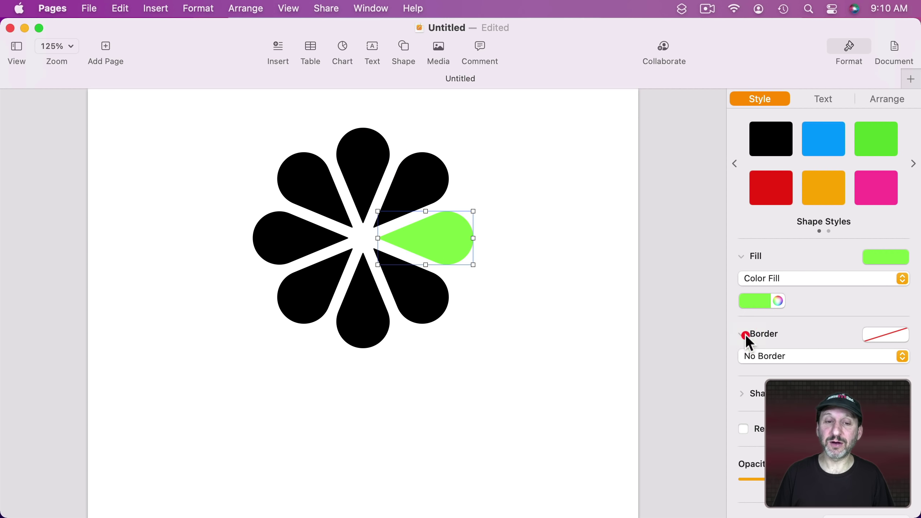
pyautogui.click(422, 271)
pyautogui.click(758, 303)
pyautogui.click(793, 372)
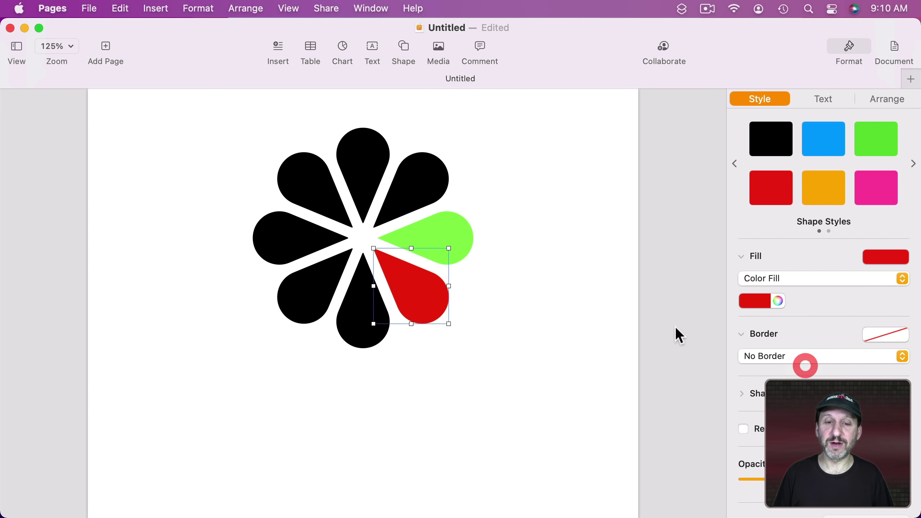
pyautogui.click(349, 301)
pyautogui.click(765, 297)
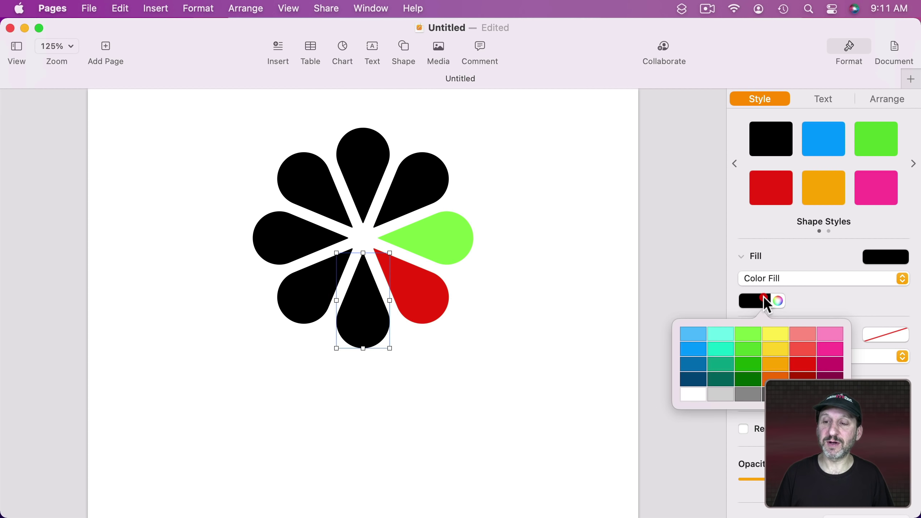
pyautogui.click(701, 347)
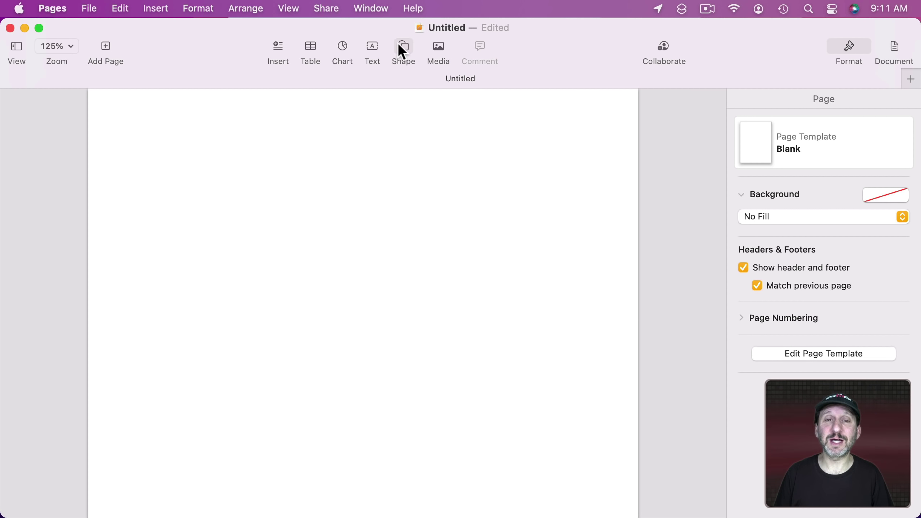
# Step: Insert the T-shirt shape from the Objects category and enlarge it
pyautogui.click(399, 44)
pyautogui.scroll(3, 312, 140)
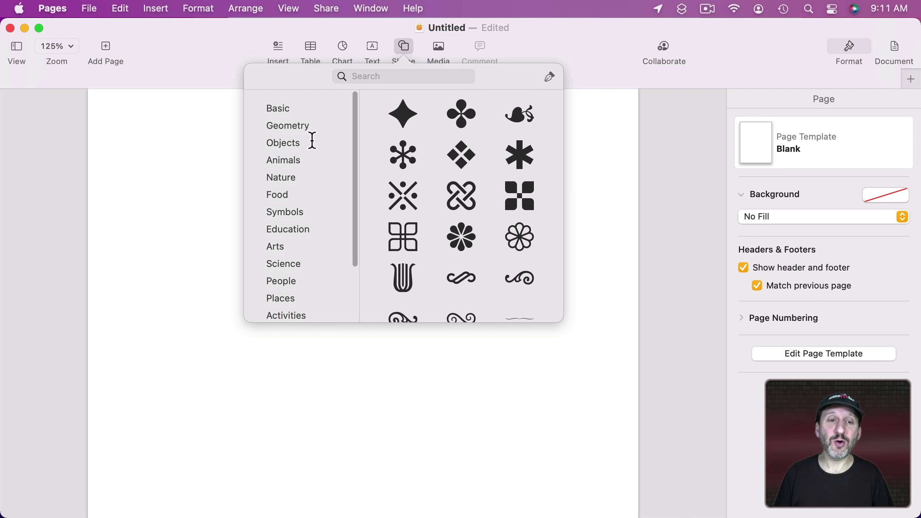
pyautogui.click(292, 140)
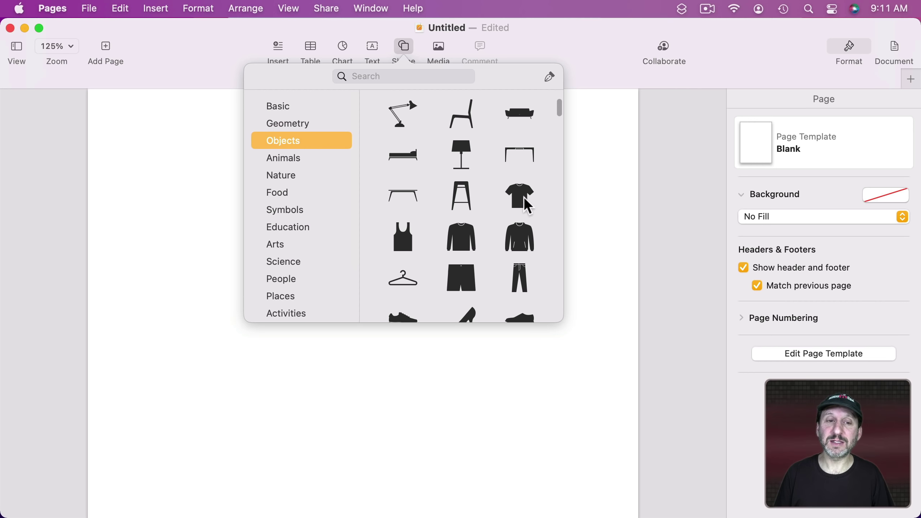
pyautogui.click(527, 206)
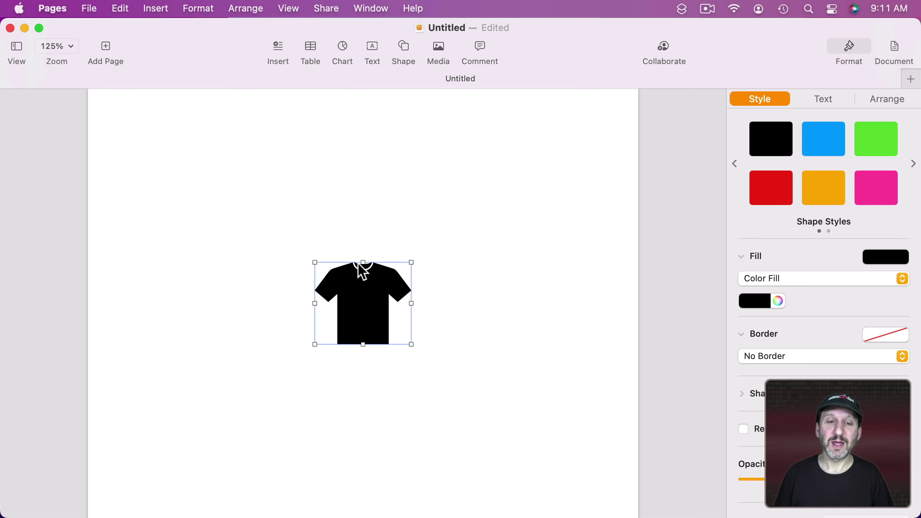
pyautogui.moveTo(362, 262); pyautogui.dragTo(363, 146)
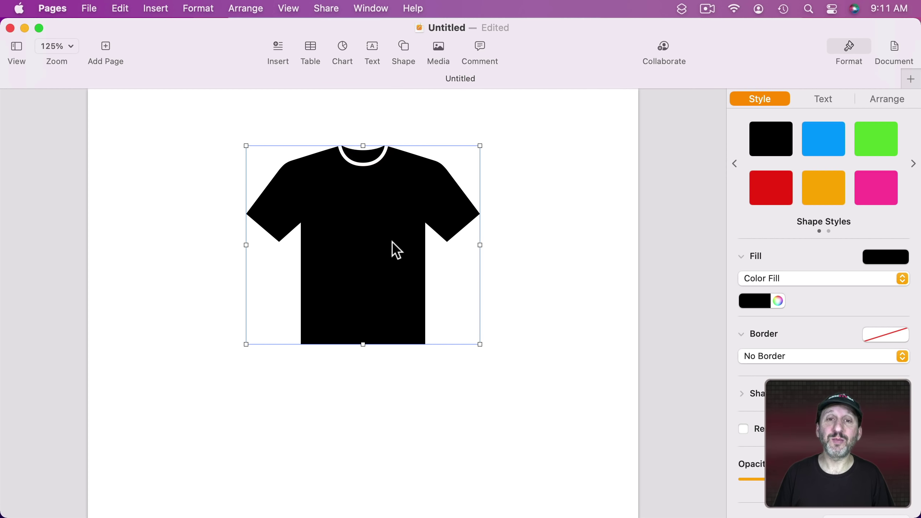
# Step: Add a blue-filled clapperboard from Arts onto the shirt's chest, then shift the shirt right
pyautogui.click(396, 48)
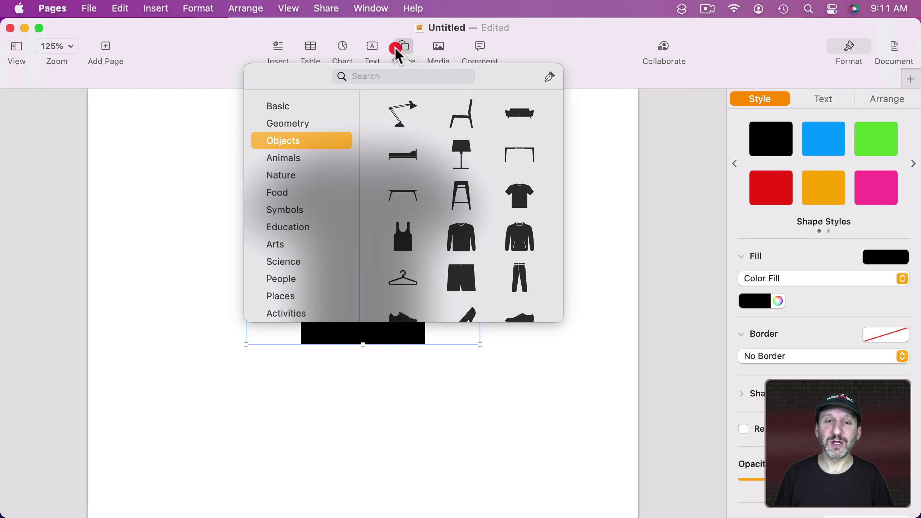
pyautogui.click(281, 246)
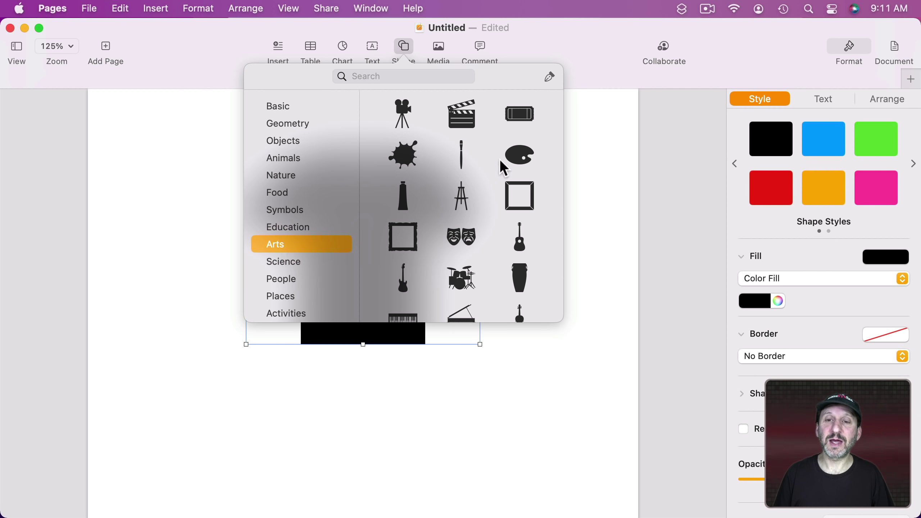
pyautogui.click(460, 122)
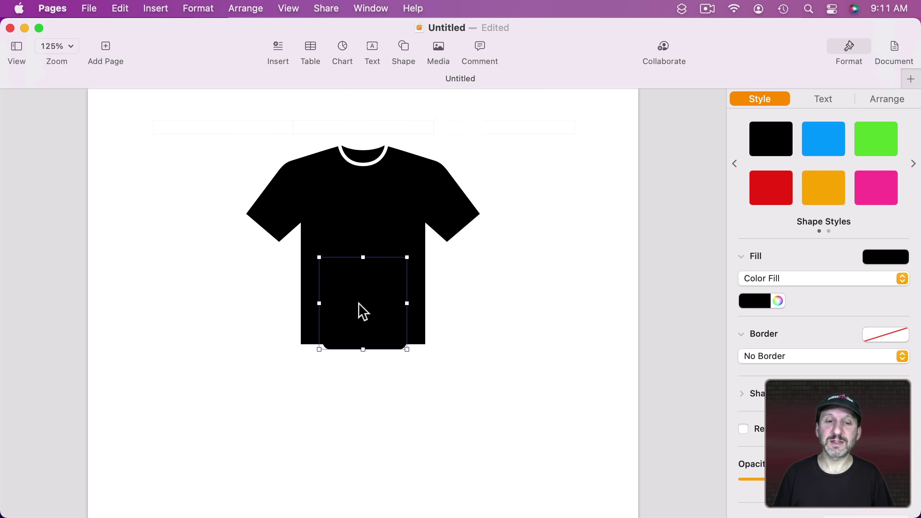
pyautogui.moveTo(363, 312); pyautogui.dragTo(506, 267)
pyautogui.click(766, 302)
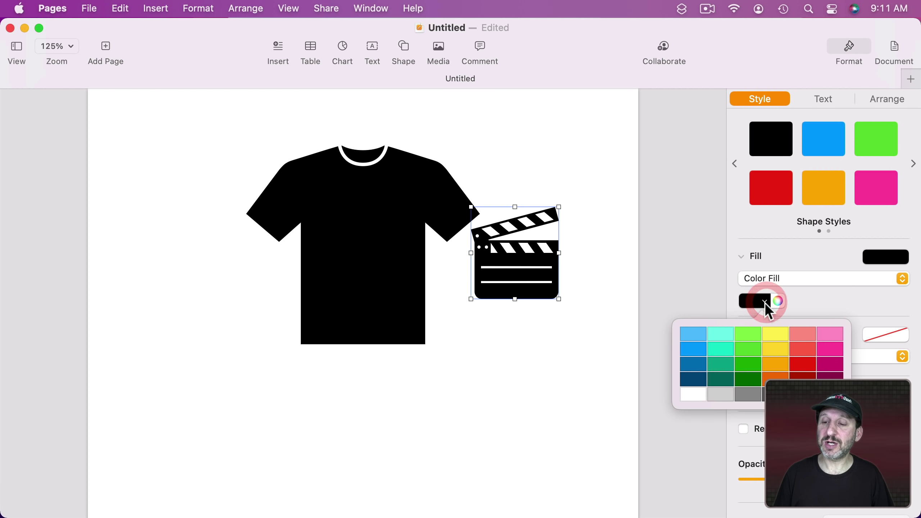
pyautogui.click(694, 349)
pyautogui.moveTo(526, 269); pyautogui.dragTo(363, 272)
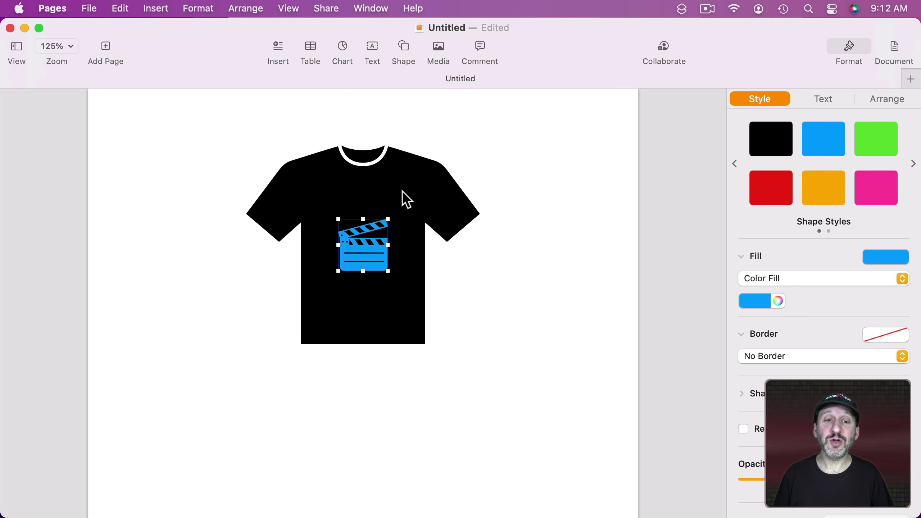
pyautogui.moveTo(403, 192); pyautogui.dragTo(522, 183)
# Step: Group the T-shirt and clapperboard, then reposition and resize the group to 3.61 × 3.07 in
pyautogui.press('super+z')
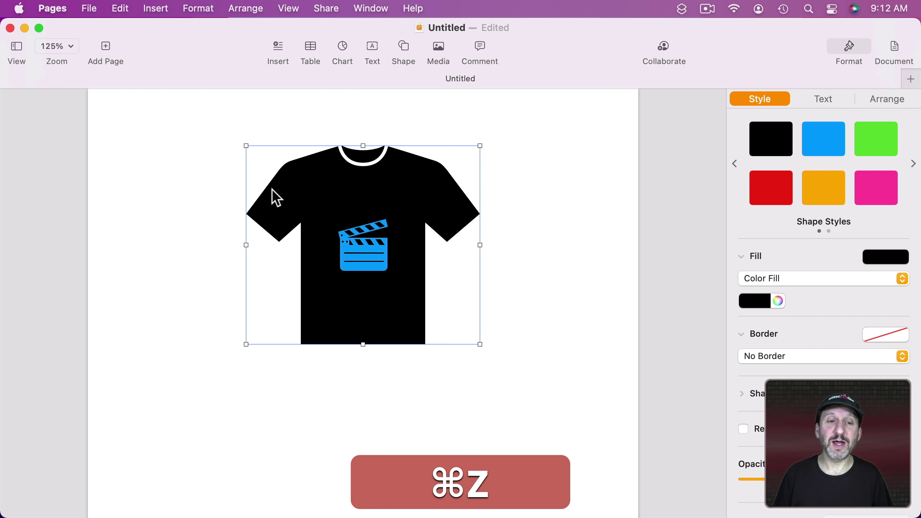
pyautogui.moveTo(208, 158); pyautogui.dragTo(527, 334)
pyautogui.click(421, 168)
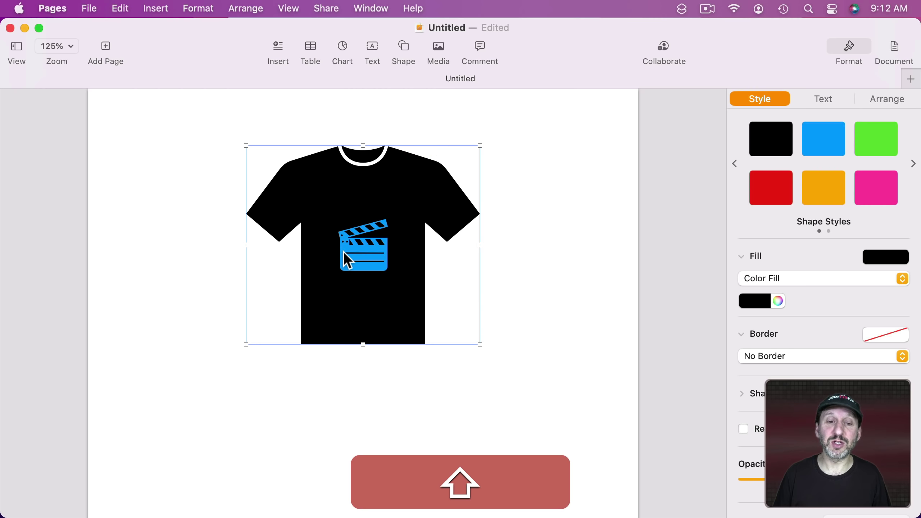
pyautogui.keyDown('shift'); pyautogui.click(350, 253); pyautogui.keyUp('shift')
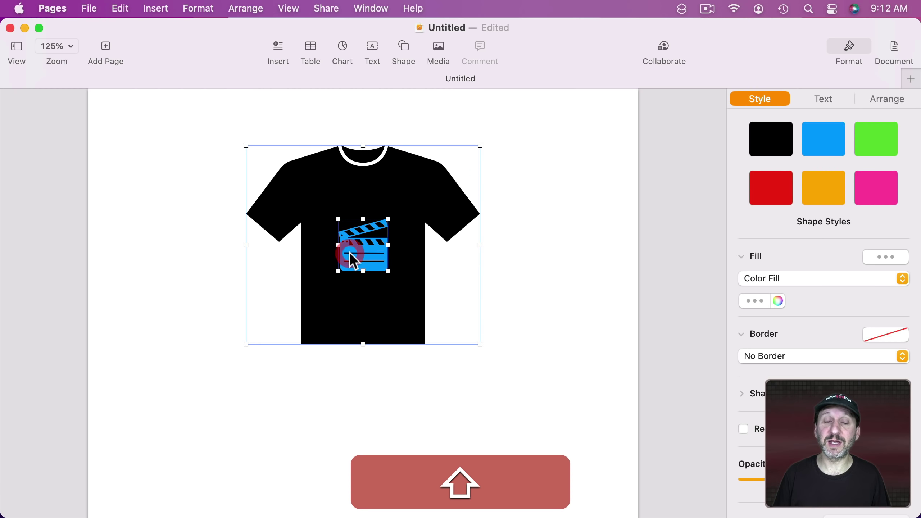
pyautogui.click(249, 8)
pyautogui.click(260, 220)
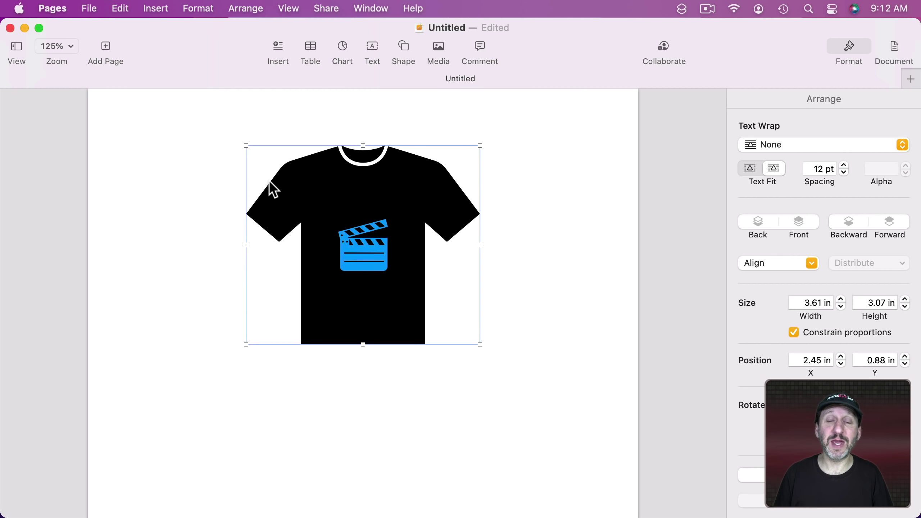
pyautogui.moveTo(376, 254)
pyautogui.mouseDown()
pyautogui.moveTo(454, 218)
pyautogui.moveTo(346, 240)
pyautogui.moveTo(376, 282)
pyautogui.moveTo(376, 258)
pyautogui.moveTo(407, 194)
pyautogui.moveTo(375, 241)
pyautogui.mouseUp()
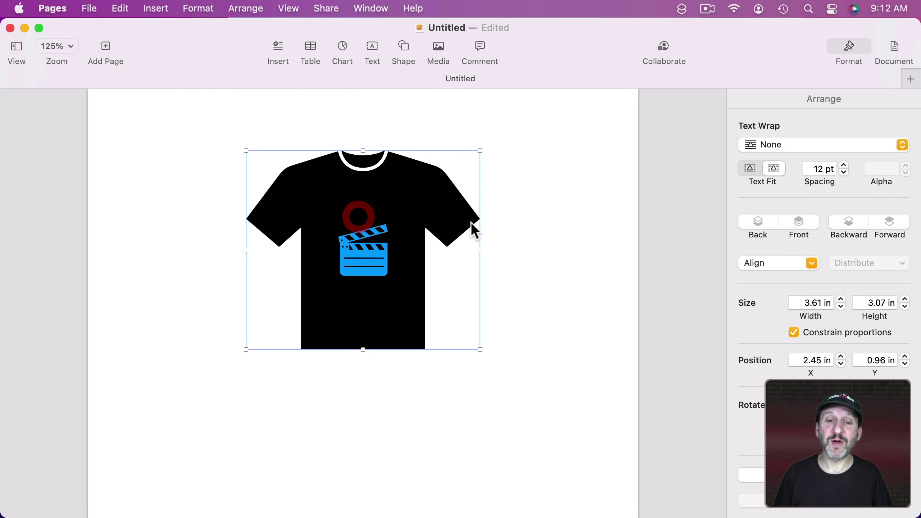
pyautogui.moveTo(479, 150); pyautogui.dragTo(504, 177)
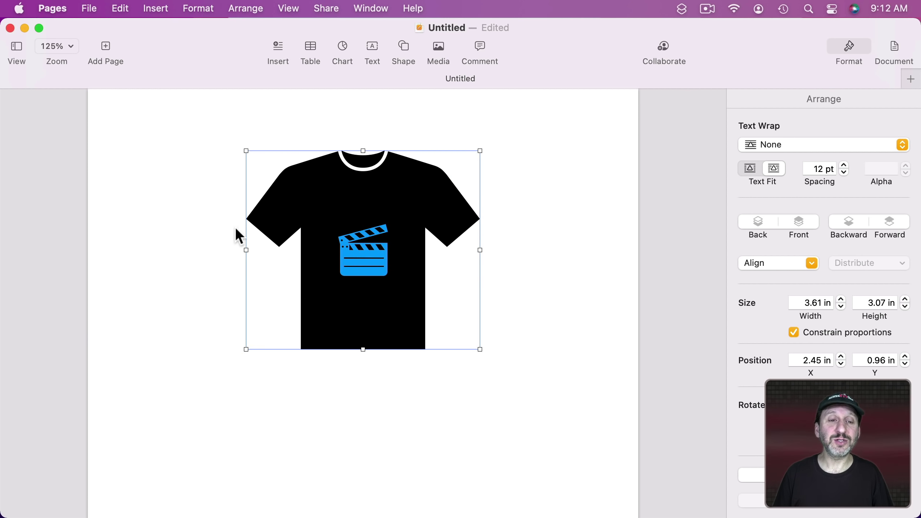
# Step: Select the clapperboard inside the group and enlarge it on the shirt
pyautogui.click(324, 193)
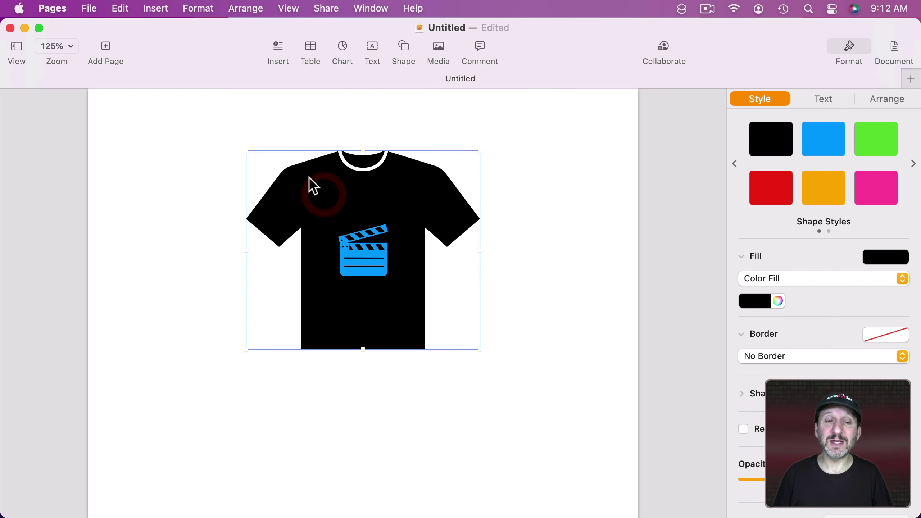
pyautogui.click(376, 253)
pyautogui.click(325, 197)
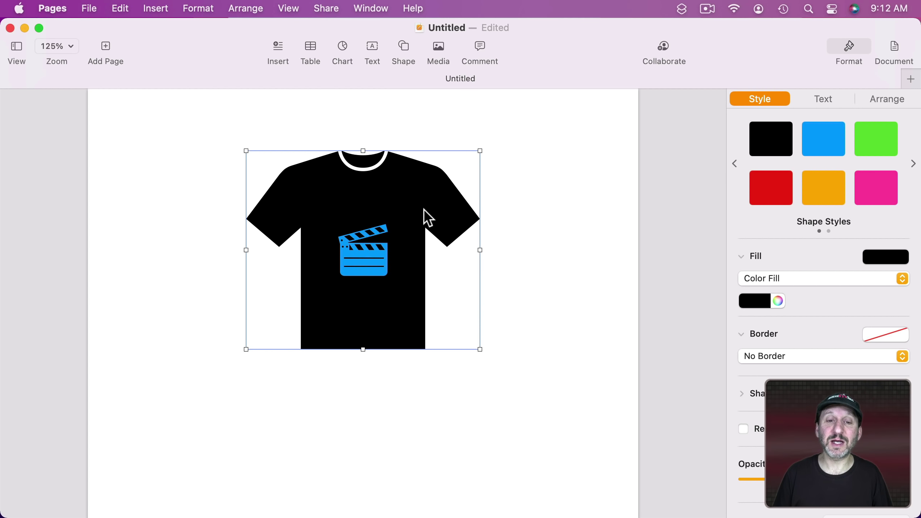
pyautogui.click(364, 262)
pyautogui.click(341, 207)
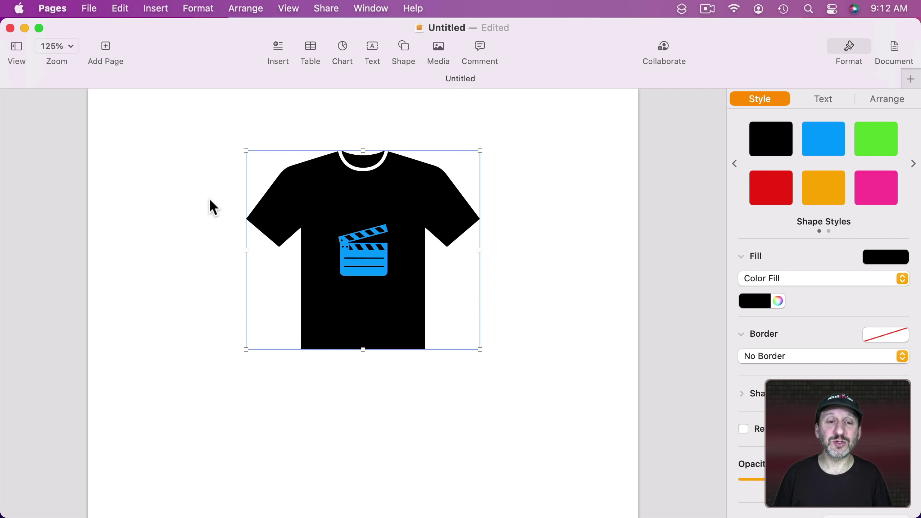
pyautogui.click(210, 200)
pyautogui.click(329, 196)
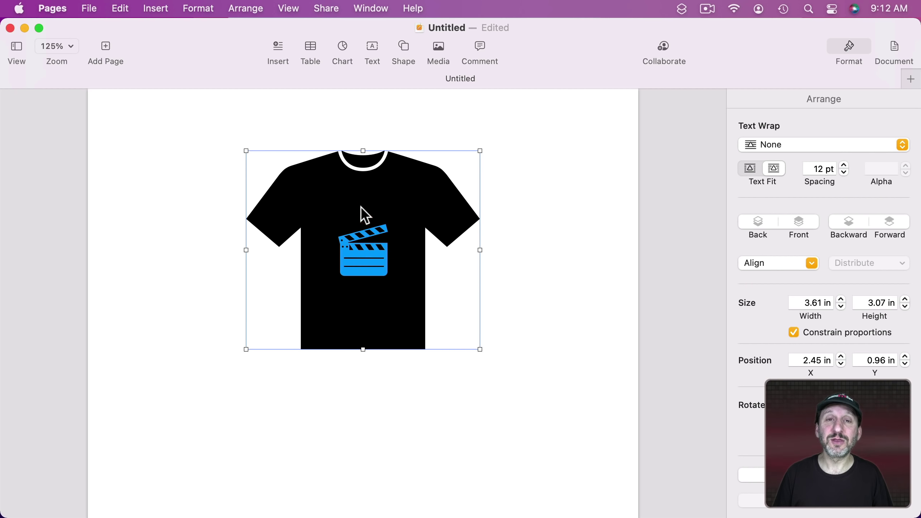
pyautogui.click(361, 255)
pyautogui.click(320, 217)
pyautogui.click(364, 253)
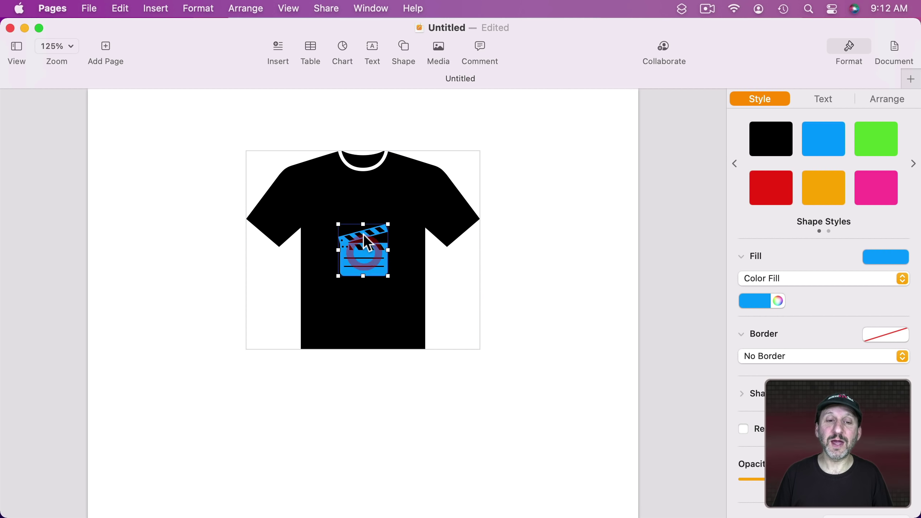
pyautogui.moveTo(363, 224); pyautogui.dragTo(363, 211)
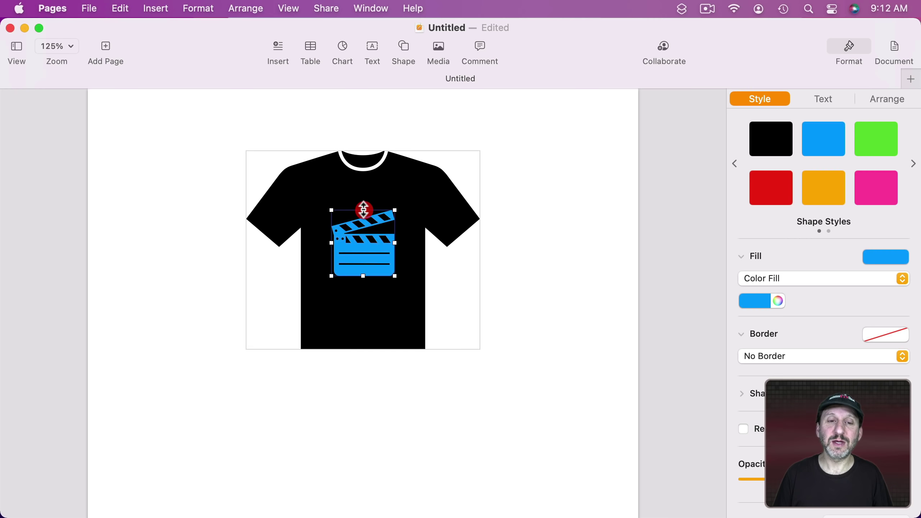
# Step: Recolour the T-shirt dark blue, regroup it with the clapperboard using Cmd+Option+G, and nudge it
pyautogui.click(311, 188)
pyautogui.click(762, 300)
pyautogui.click(693, 367)
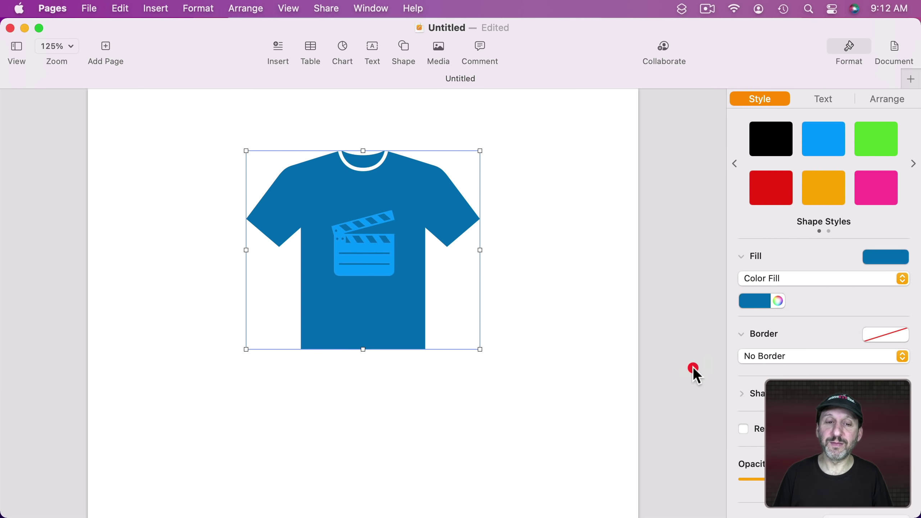
pyautogui.press('super+alt+g')
pyautogui.moveTo(383, 240); pyautogui.dragTo(361, 251)
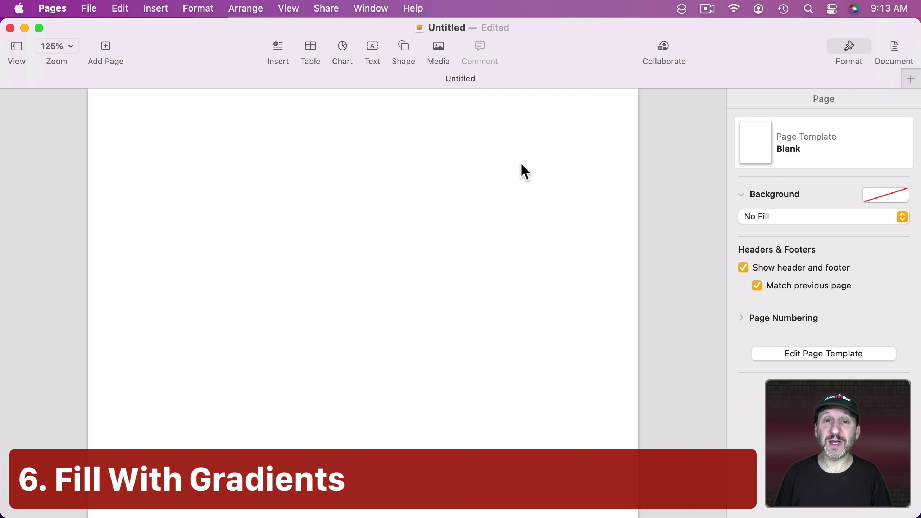
# Step: Insert an enlarged tennis ball and give it a radial advanced gradient fill, centre moved up-right
pyautogui.click(404, 51)
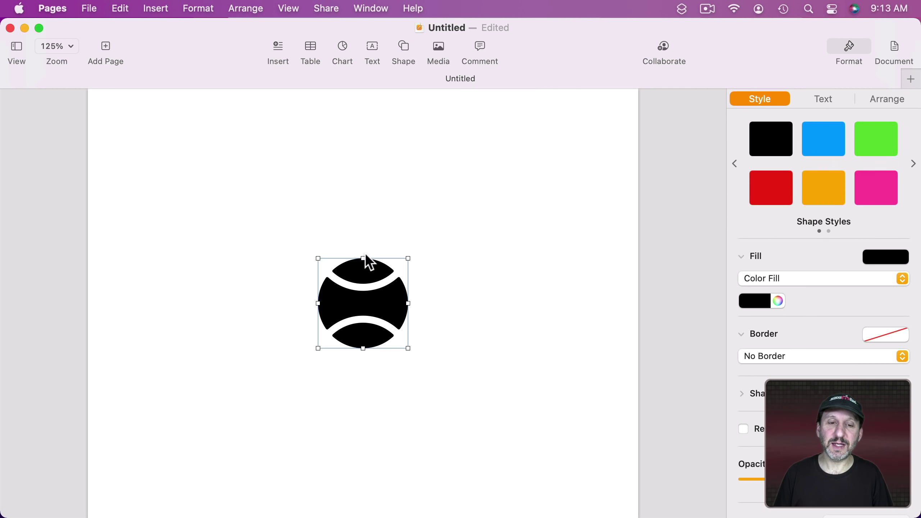
pyautogui.moveTo(363, 261); pyautogui.dragTo(375, 158)
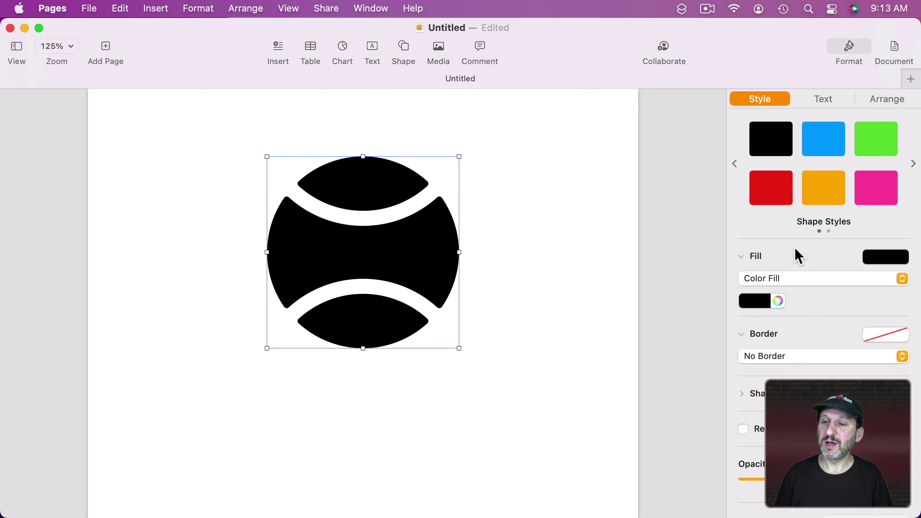
pyautogui.click(766, 301)
pyautogui.click(755, 348)
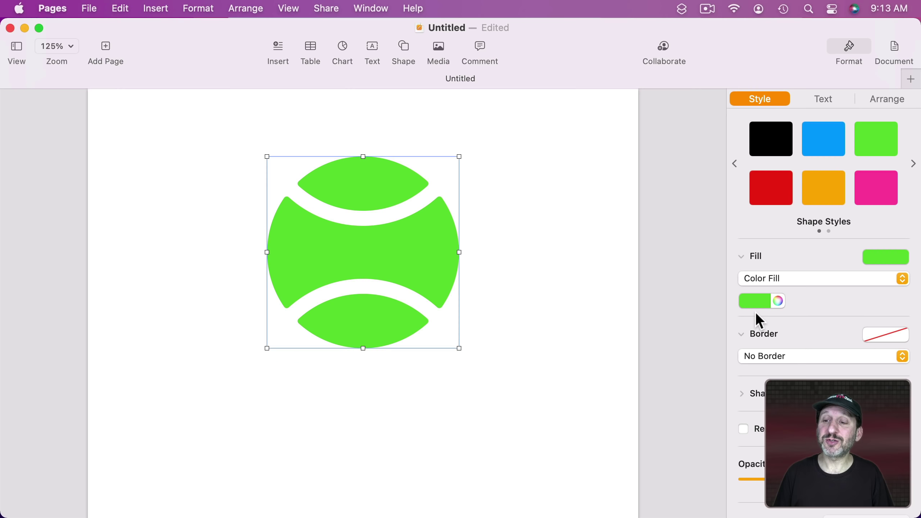
pyautogui.click(761, 279)
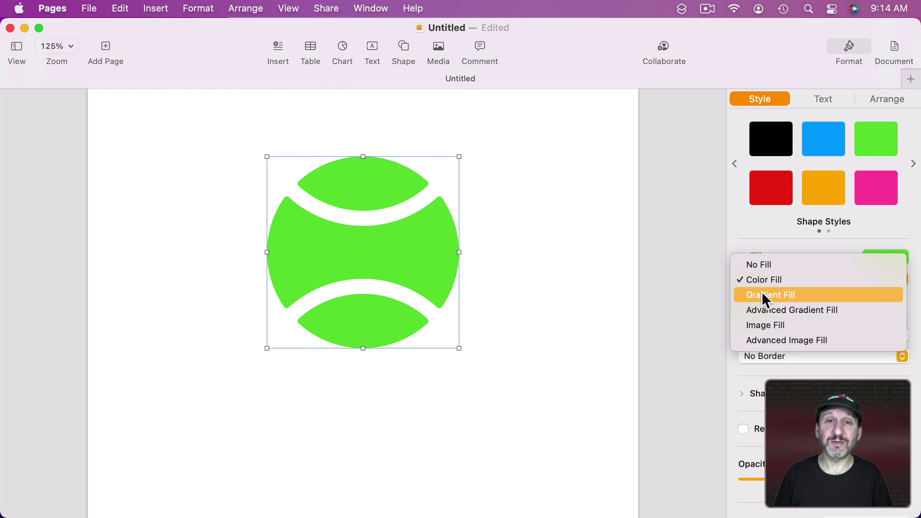
pyautogui.click(763, 294)
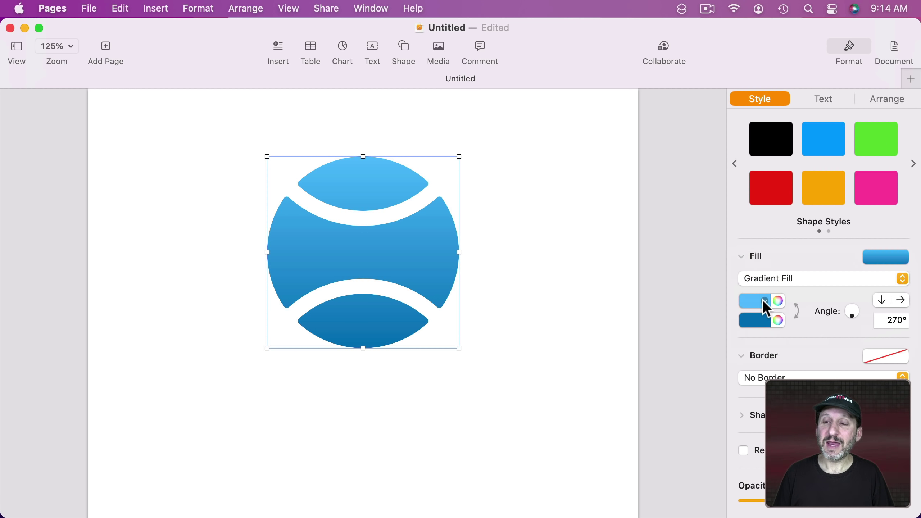
pyautogui.click(767, 278)
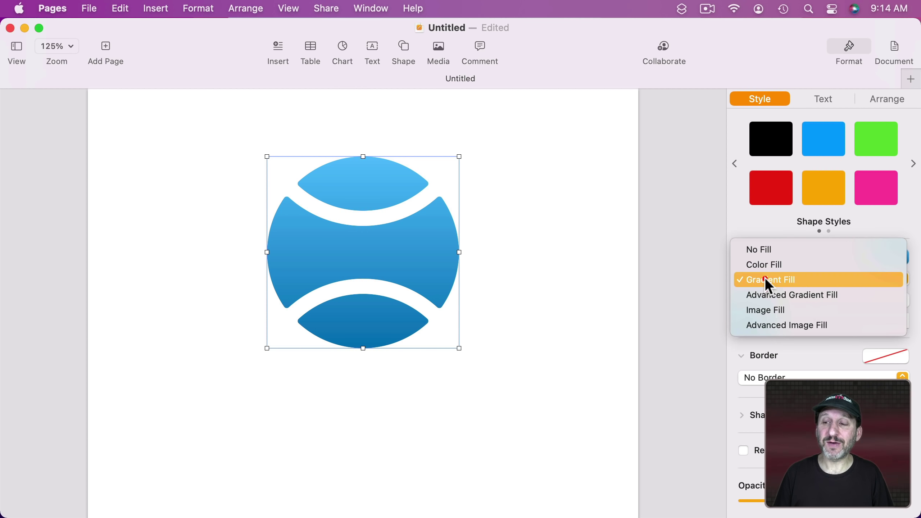
pyautogui.click(765, 293)
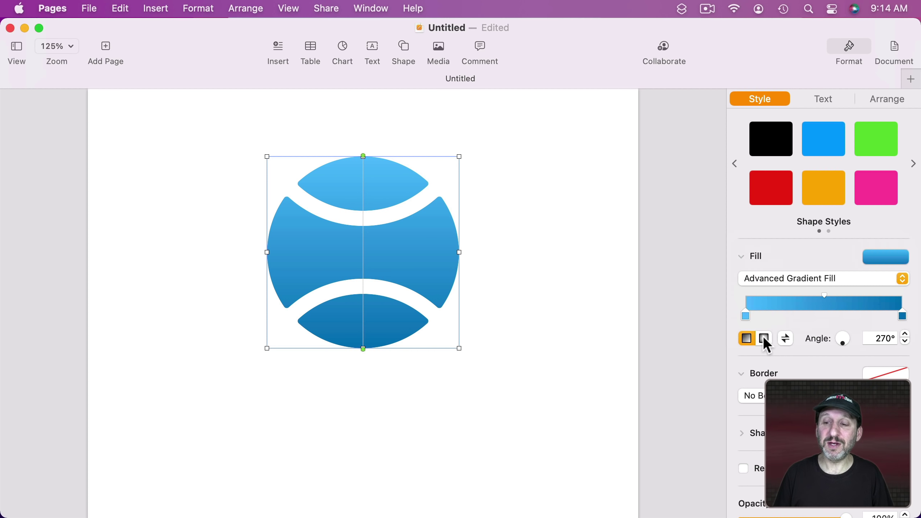
pyautogui.click(765, 340)
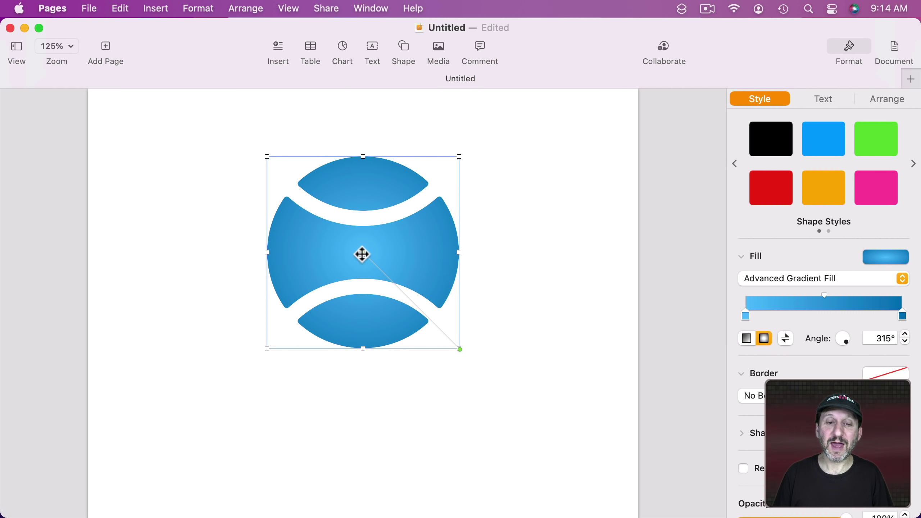
pyautogui.moveTo(362, 255); pyautogui.dragTo(398, 233)
# Step: Set both gradient stops to green and shorten the gradient toward the ball's centre
pyautogui.doubleClick(747, 317)
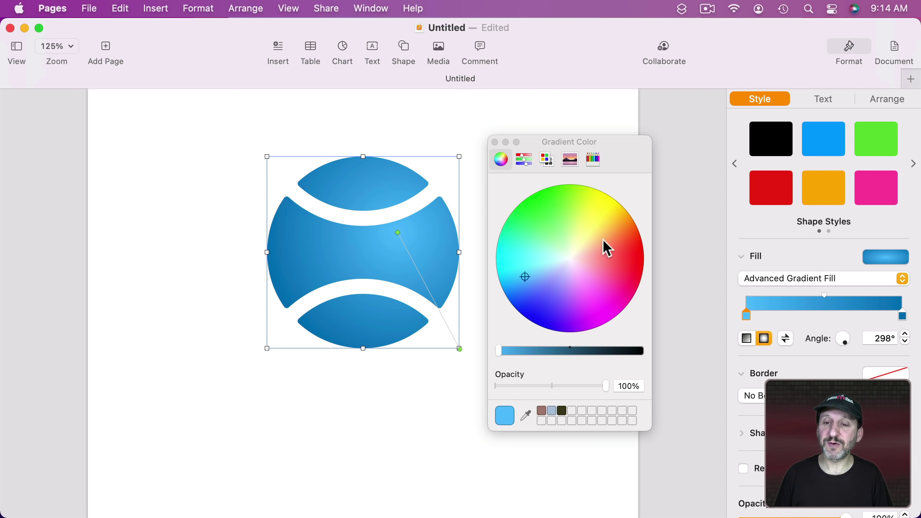
pyautogui.click(549, 218)
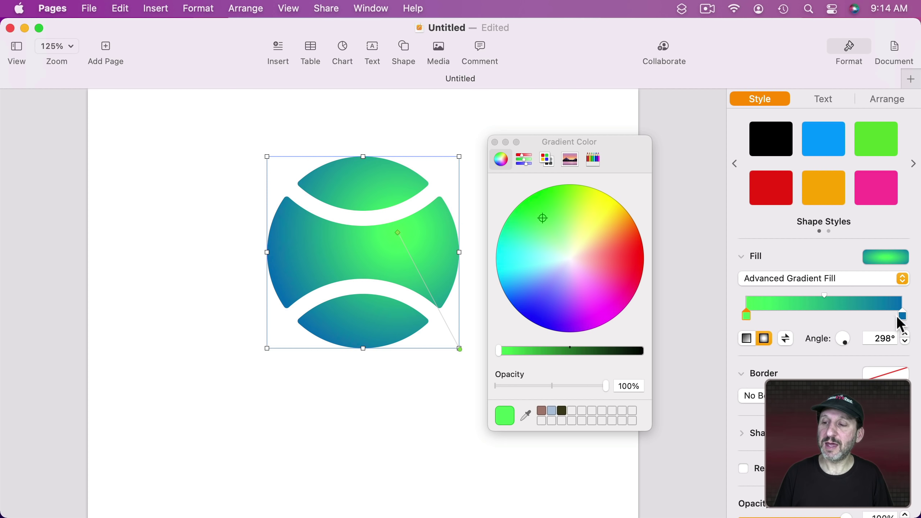
pyautogui.click(903, 314)
pyautogui.click(544, 215)
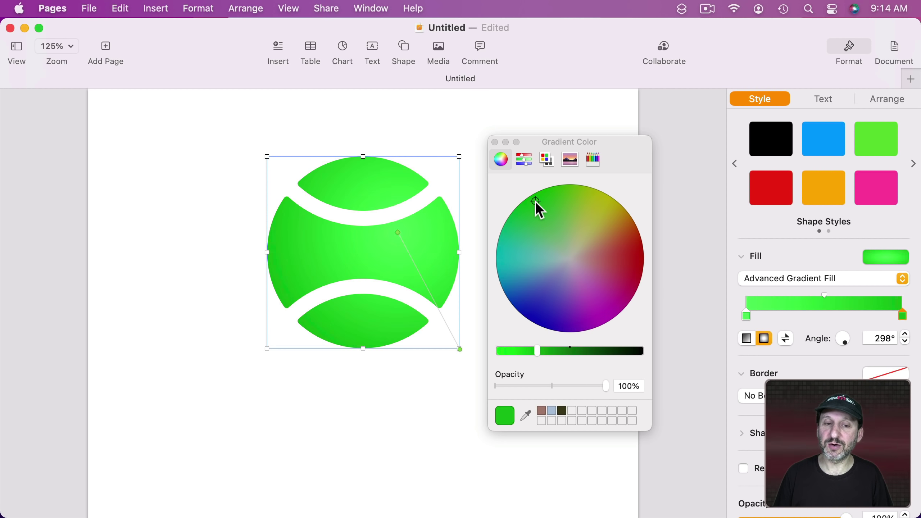
pyautogui.click(495, 142)
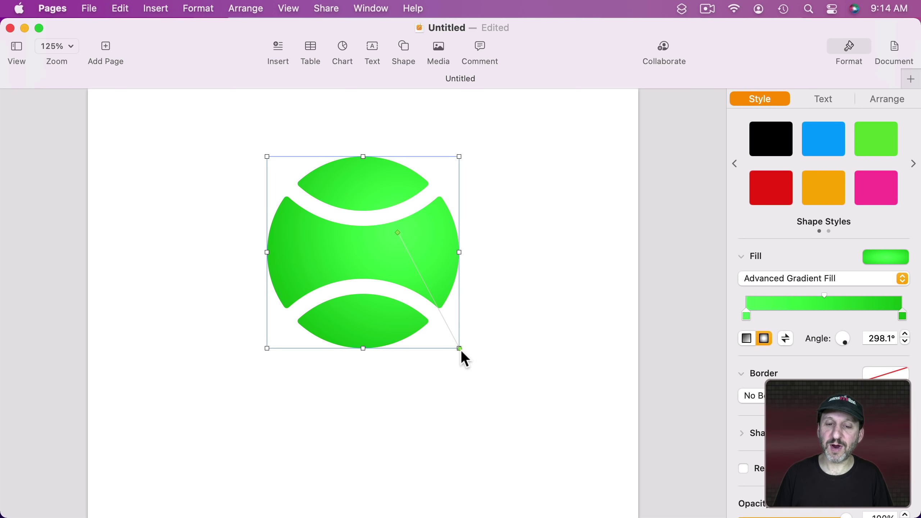
pyautogui.moveTo(460, 348); pyautogui.dragTo(445, 275)
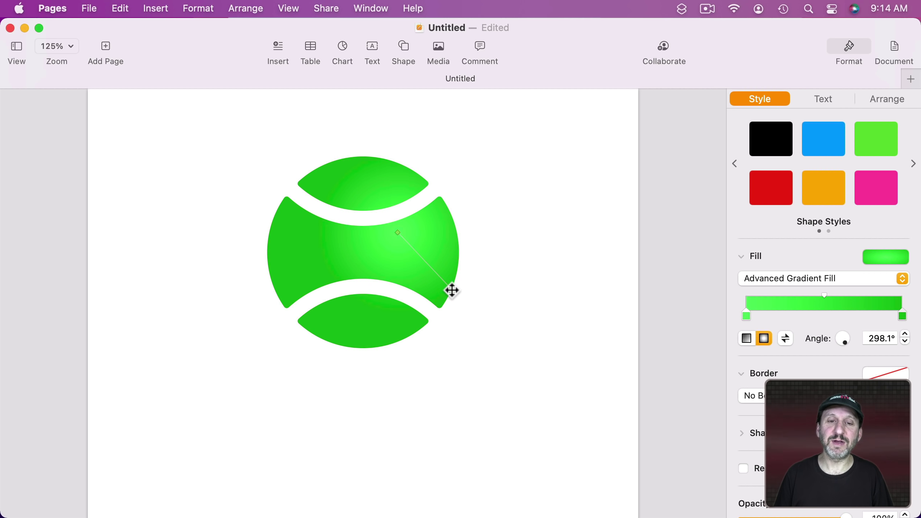
pyautogui.moveTo(454, 295); pyautogui.dragTo(444, 276)
# Step: Insert a T-shirt from Objects and give it an advanced gradient fill
pyautogui.click(512, 247)
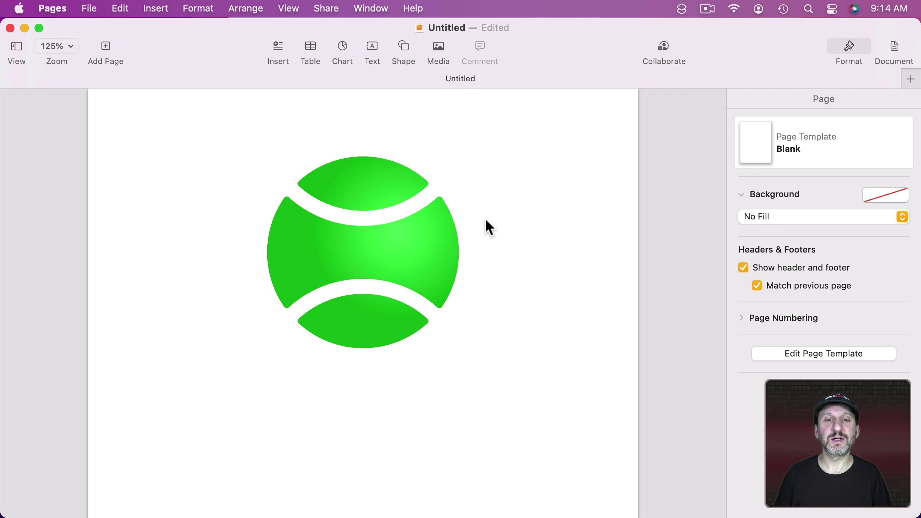
pyautogui.click(401, 49)
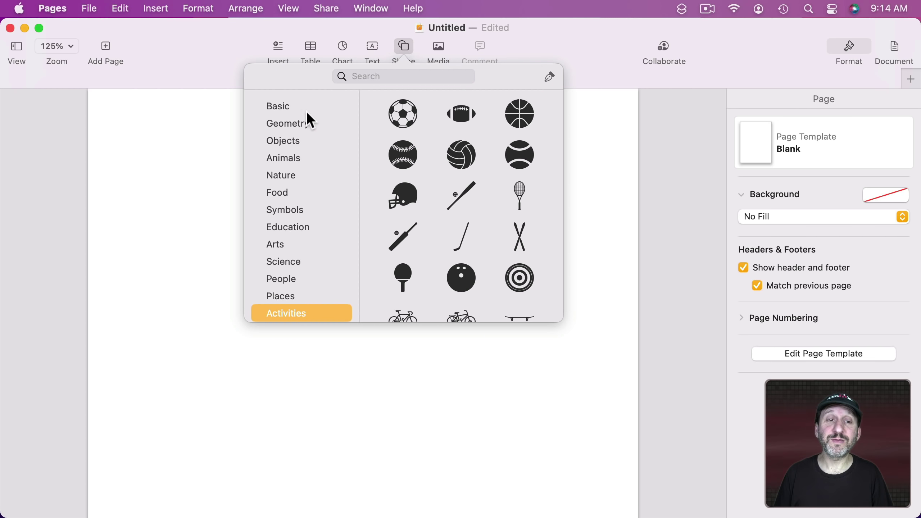
pyautogui.click(295, 140)
pyautogui.click(774, 279)
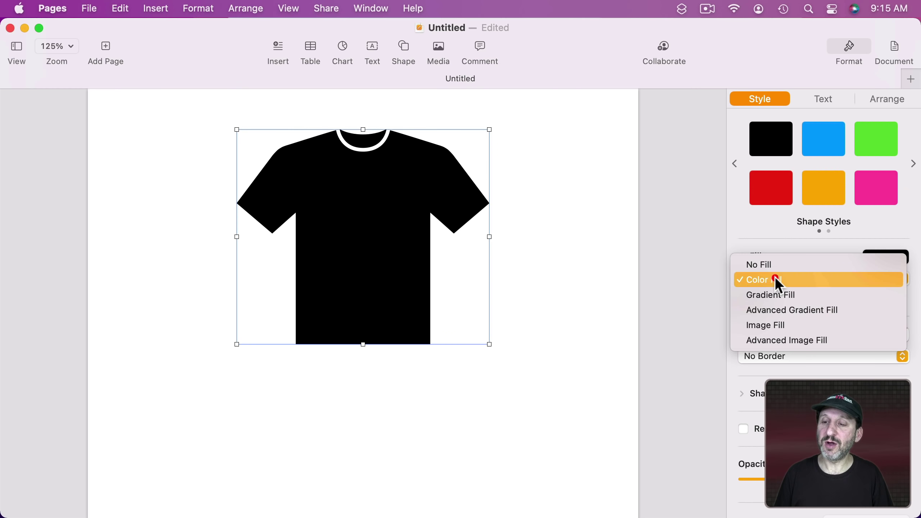
pyautogui.click(778, 311)
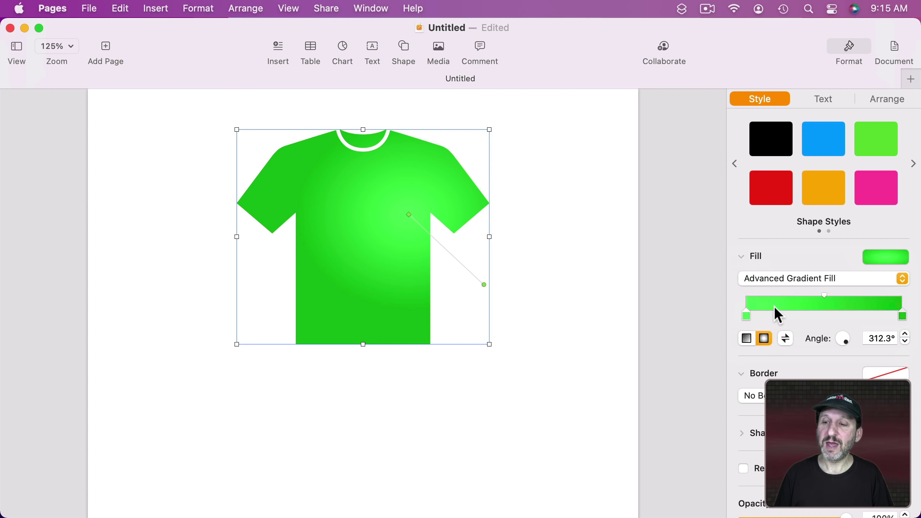
pyautogui.click(747, 338)
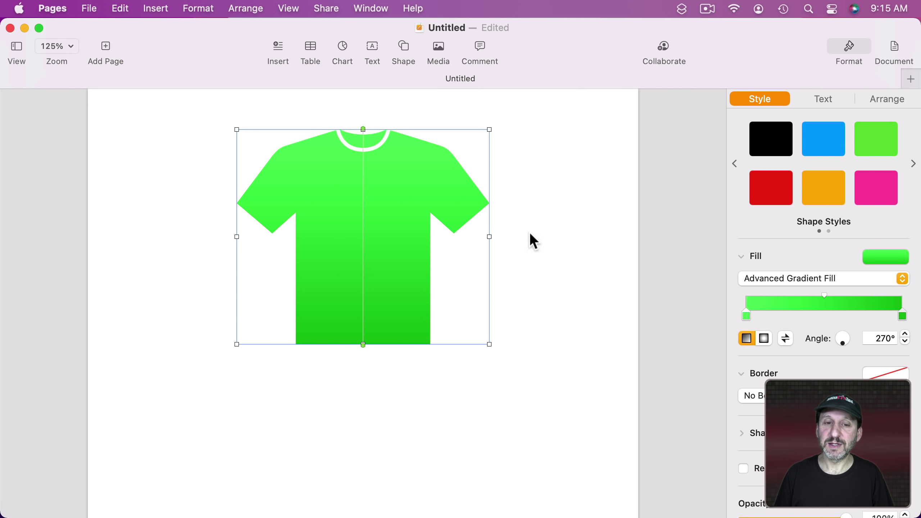
# Step: Make the gradient stops red, blue, purple and green, and switch the gradient to radial
pyautogui.doubleClick(746, 314)
pyautogui.click(619, 259)
pyautogui.moveTo(628, 258); pyautogui.dragTo(645, 259)
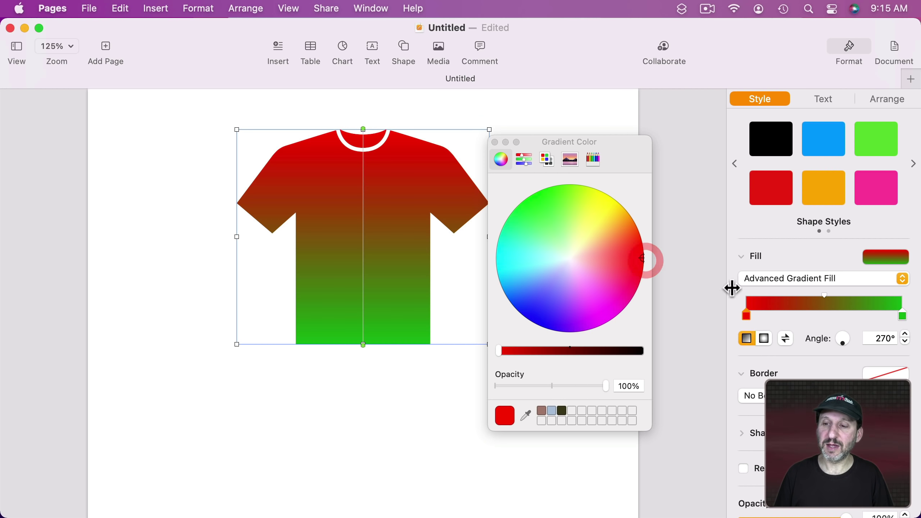
pyautogui.click(774, 314)
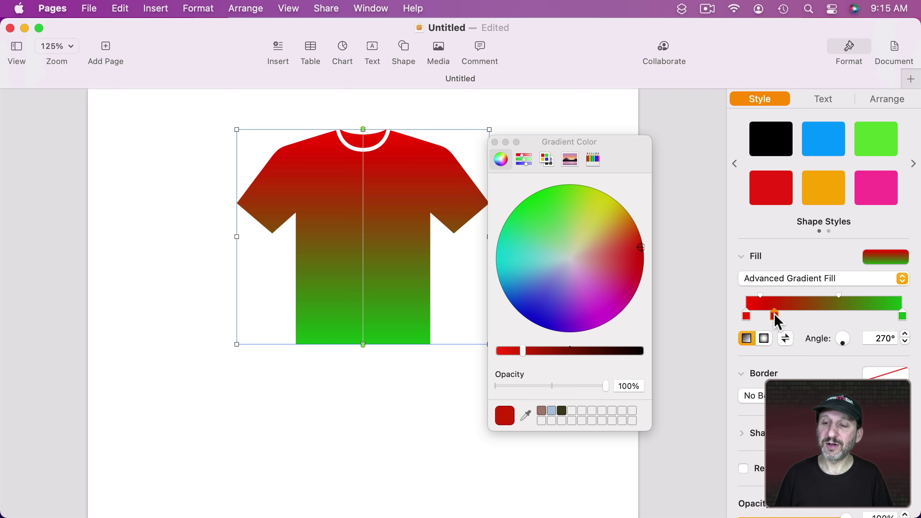
pyautogui.moveTo(624, 267); pyautogui.dragTo(524, 294)
pyautogui.click(801, 314)
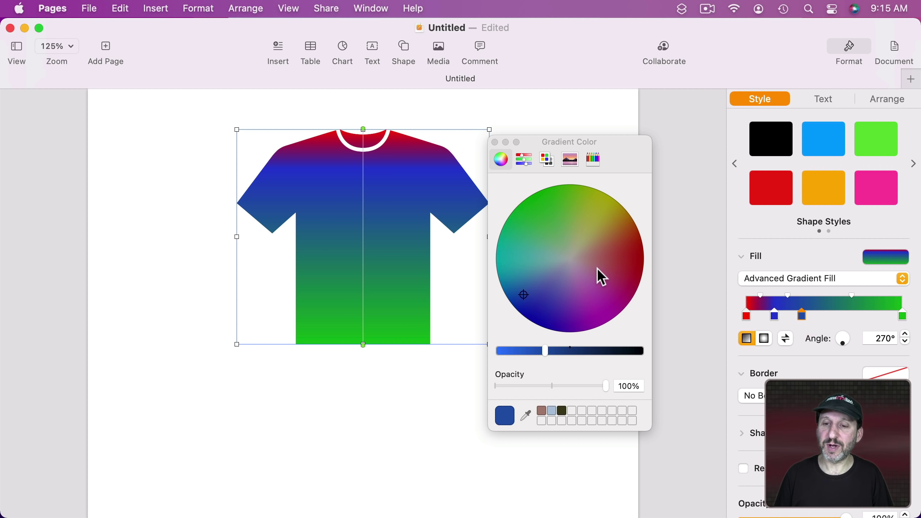
pyautogui.moveTo(596, 273); pyautogui.dragTo(608, 308)
pyautogui.click(831, 314)
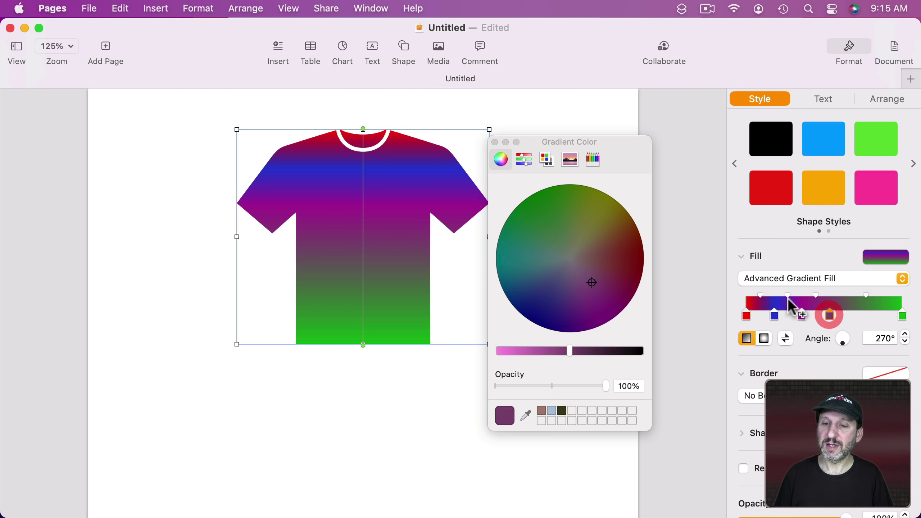
pyautogui.moveTo(590, 247); pyautogui.dragTo(535, 199)
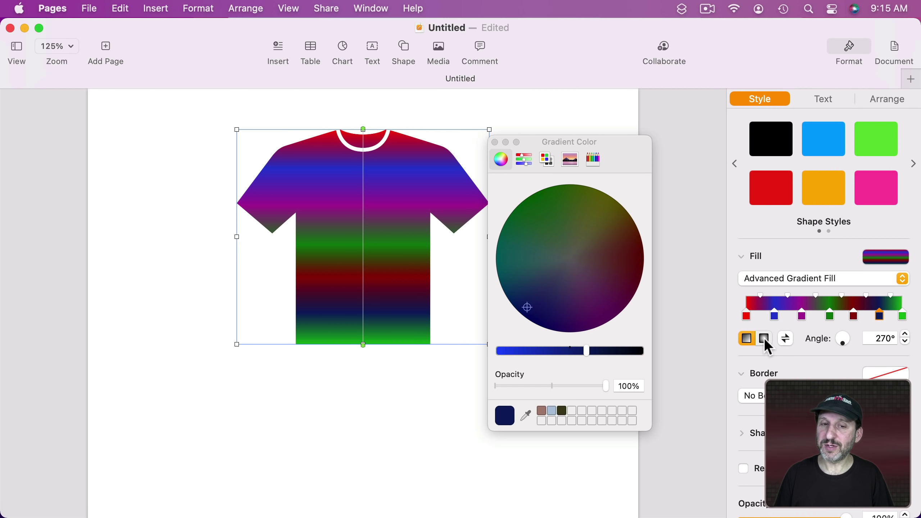
pyautogui.click(765, 338)
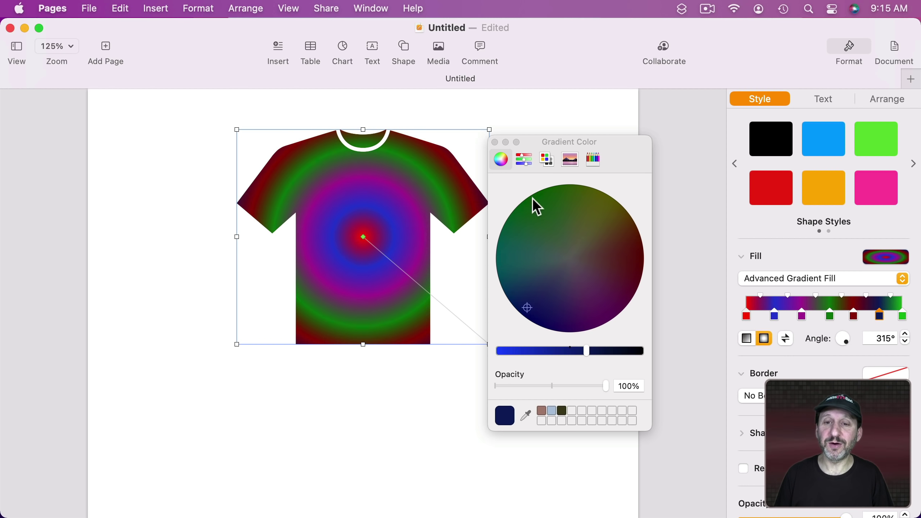
pyautogui.click(496, 142)
# Step: Replace the shirt's gradient with the sunset.jpg photo as a tinted Advanced Image Fill
pyautogui.click(537, 139)
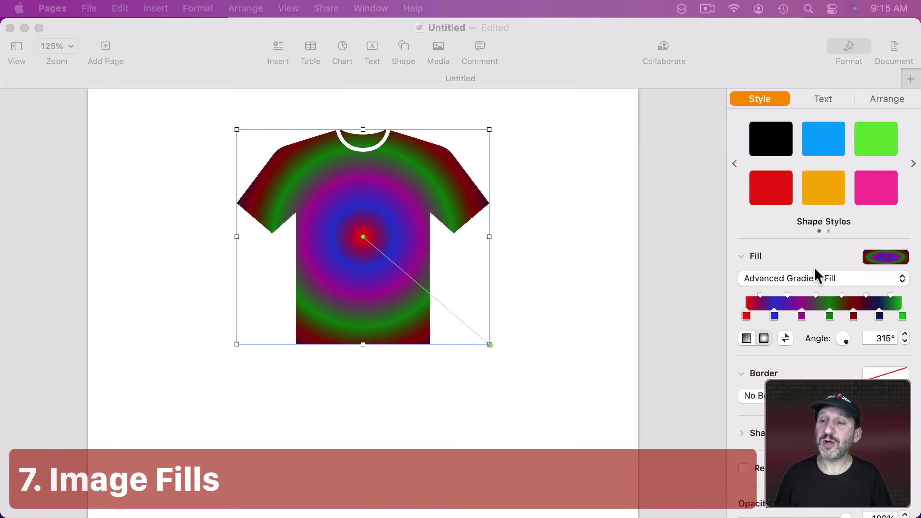
pyautogui.click(789, 277)
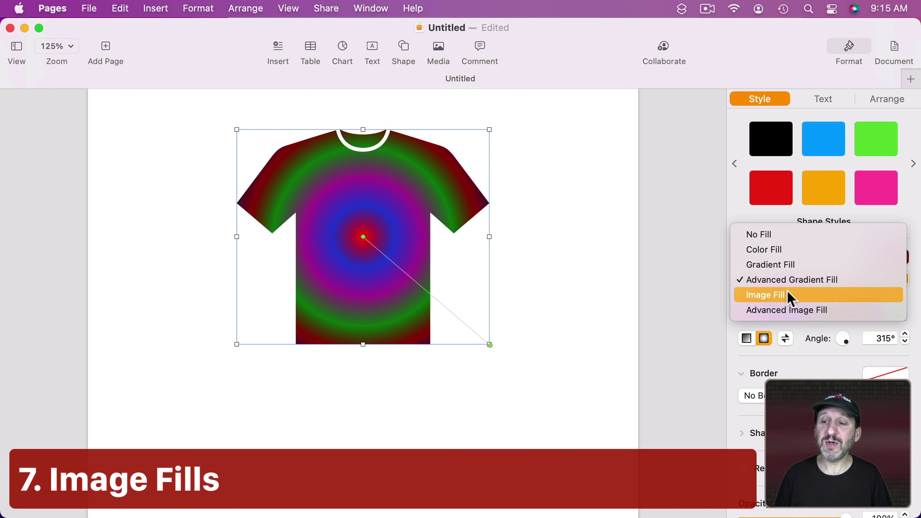
pyautogui.click(788, 295)
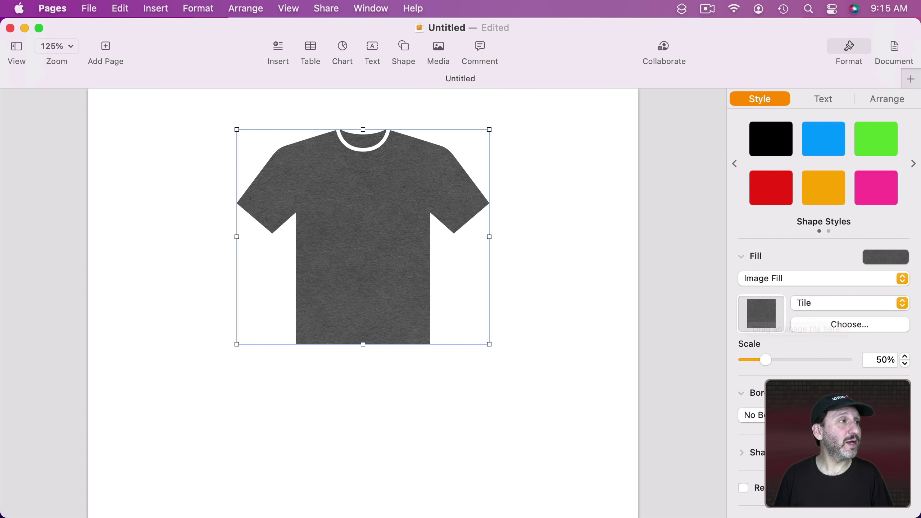
pyautogui.moveTo(599, 306); pyautogui.dragTo(756, 313)
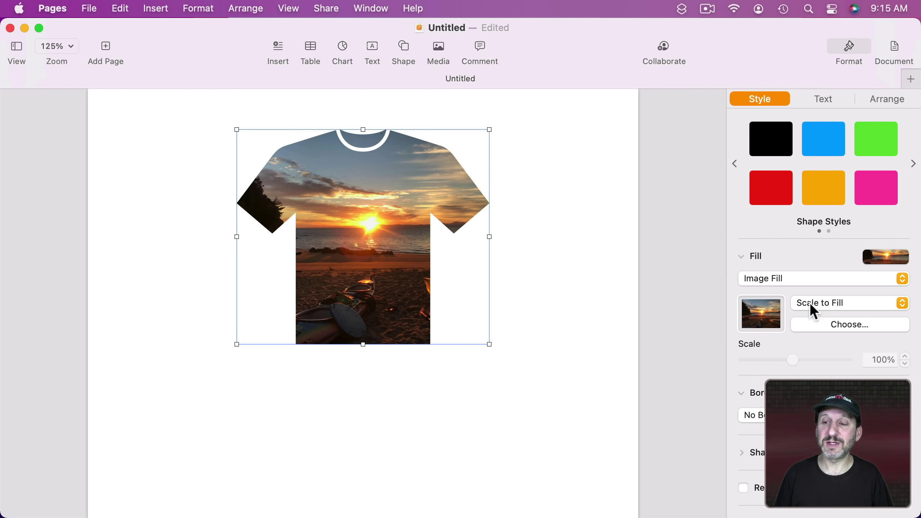
pyautogui.click(773, 278)
pyautogui.click(772, 290)
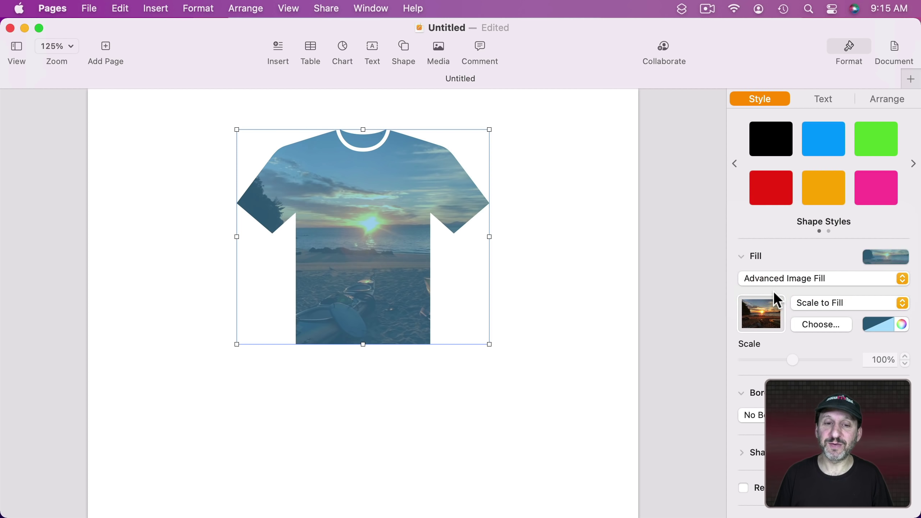
pyautogui.click(884, 325)
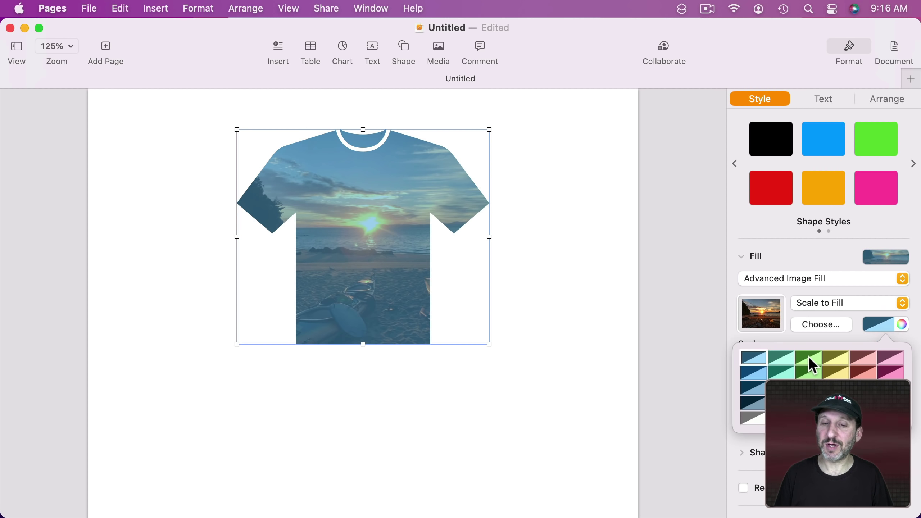
pyautogui.click(809, 357)
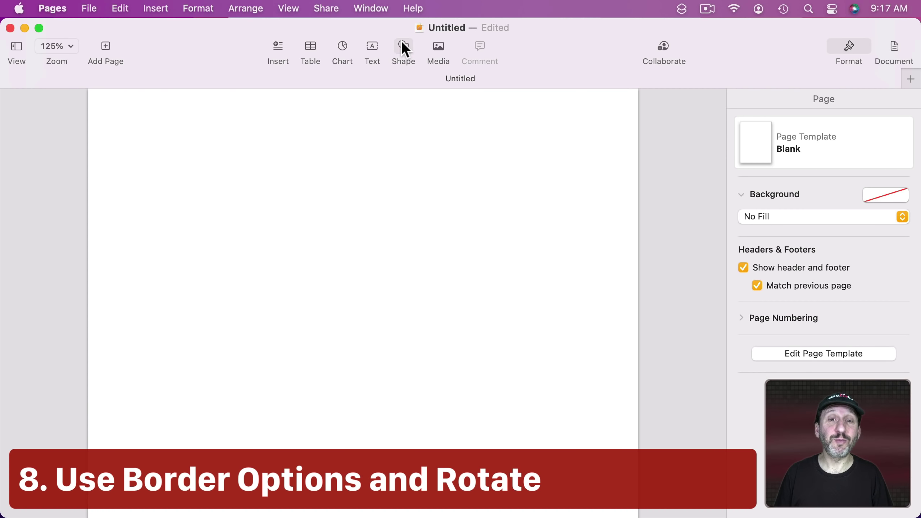
# Step: Insert the heart shape, enlarge it, and fill it red
pyautogui.click(406, 49)
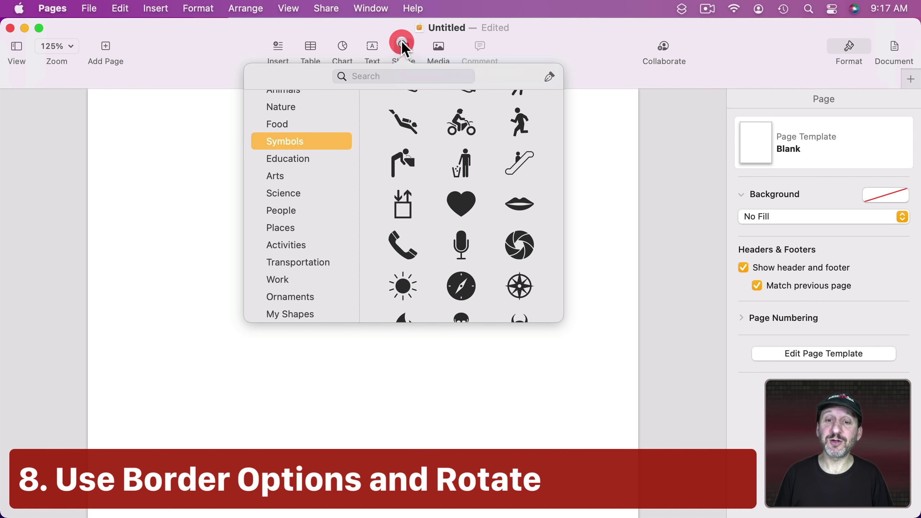
pyautogui.click(461, 203)
pyautogui.moveTo(362, 261); pyautogui.dragTo(363, 162)
pyautogui.click(767, 300)
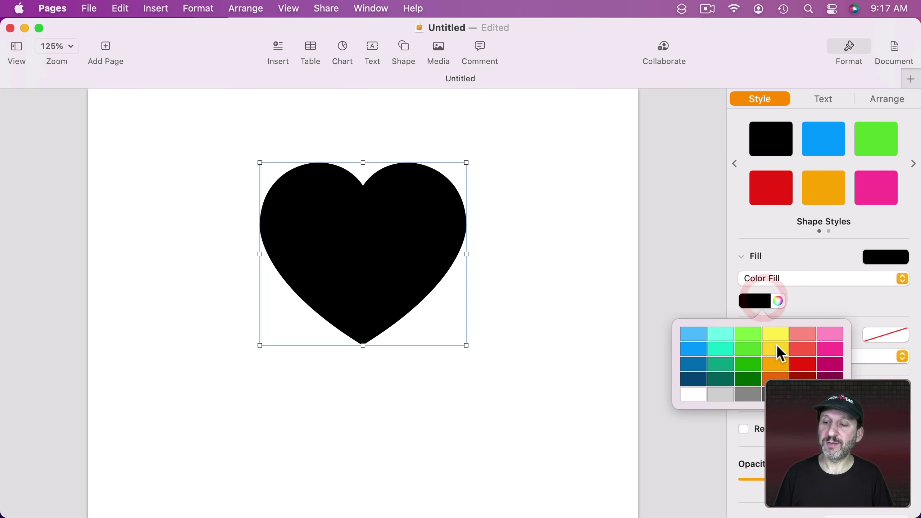
pyautogui.click(802, 363)
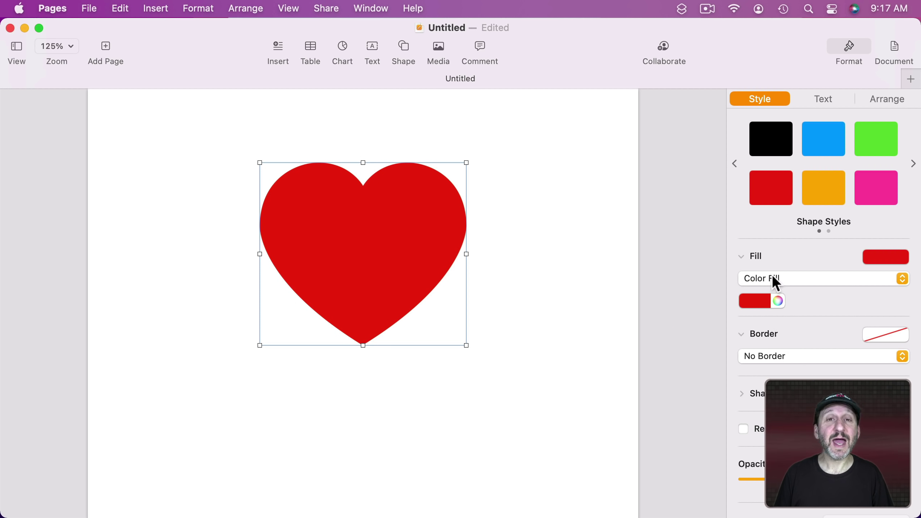
# Step: Give the heart a 13 pt black rough brush-stroke line border
pyautogui.scroll(-2, 777, 344)
pyautogui.click(773, 313)
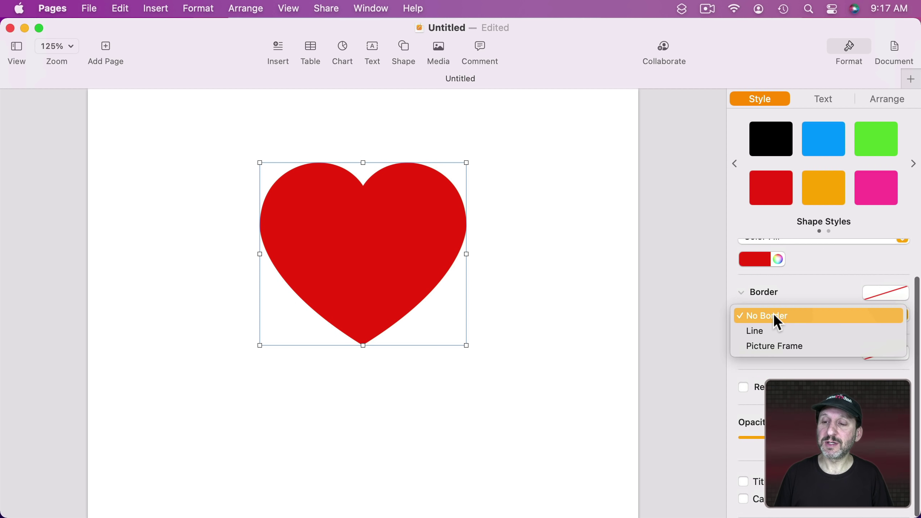
pyautogui.click(773, 329)
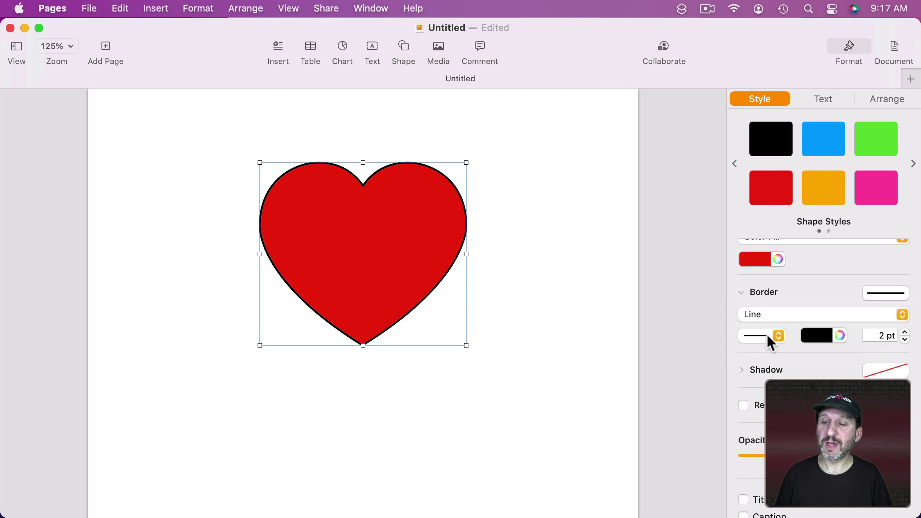
pyautogui.click(906, 333)
pyautogui.click(906, 332)
pyautogui.click(906, 333)
pyautogui.click(905, 332)
pyautogui.click(906, 332)
pyautogui.click(906, 332)
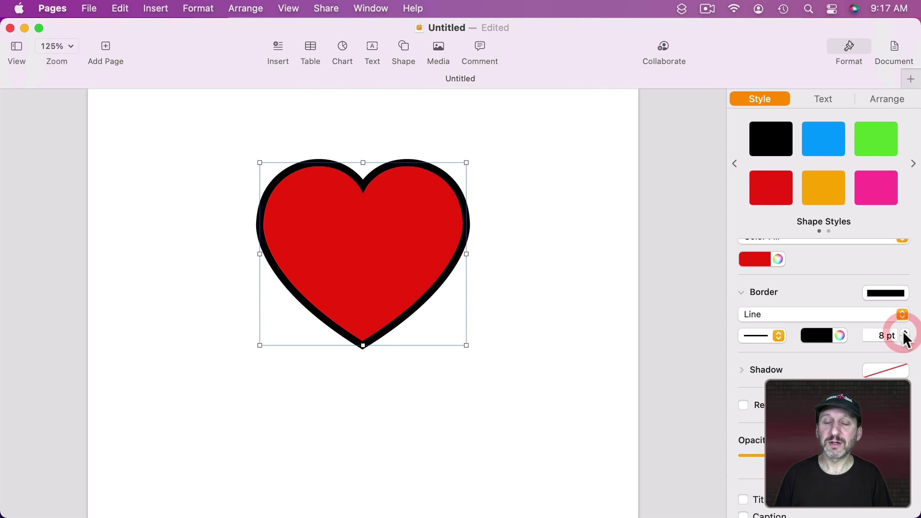
pyautogui.click(905, 332)
pyautogui.click(764, 336)
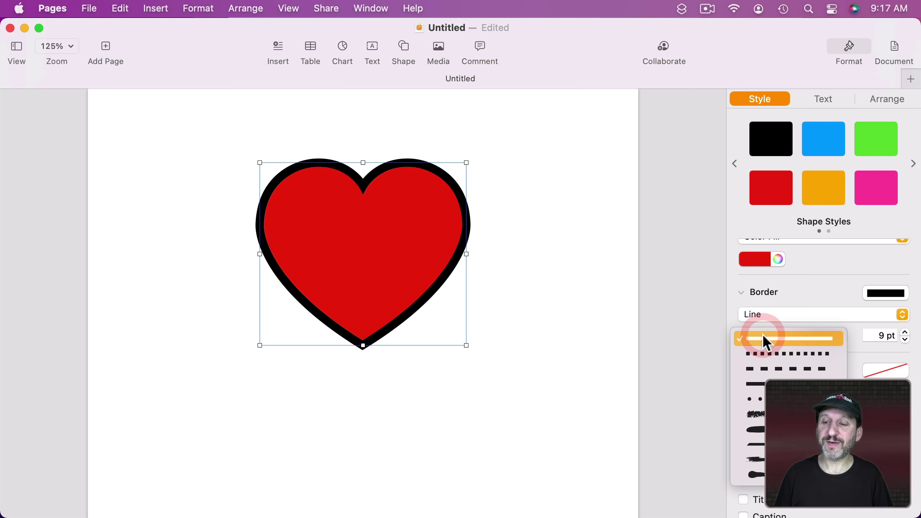
pyautogui.click(754, 414)
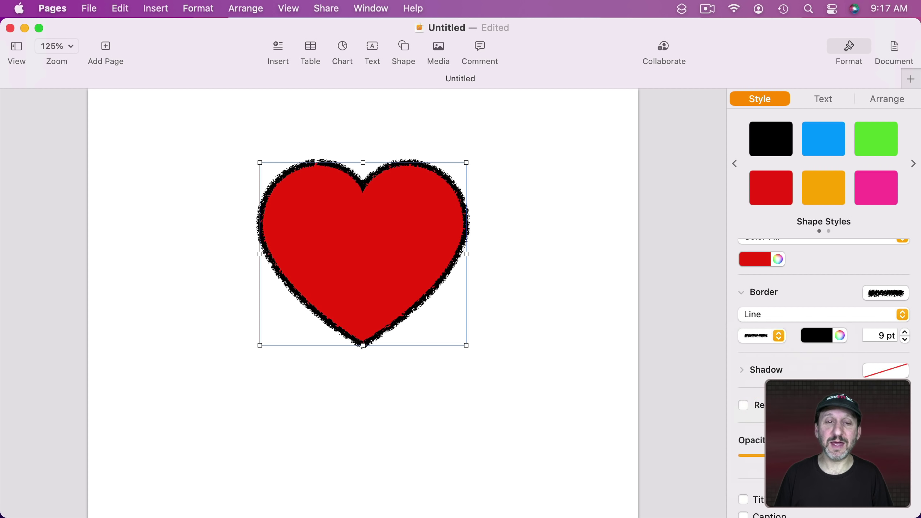
pyautogui.click(906, 333)
pyautogui.click(906, 332)
pyautogui.click(906, 333)
pyautogui.click(906, 332)
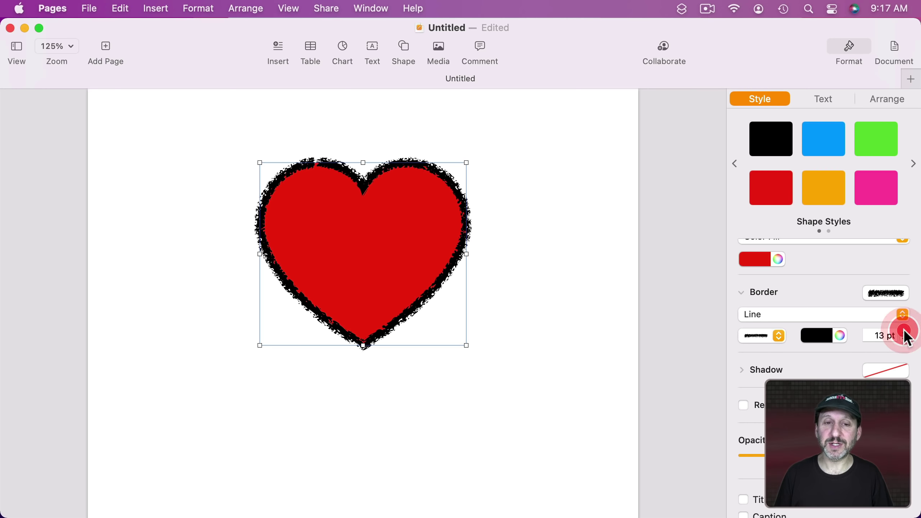
pyautogui.click(906, 332)
pyautogui.click(906, 333)
# Step: Tilt the heart with the Rotate knob in Arrange, then deselect it
pyautogui.click(888, 98)
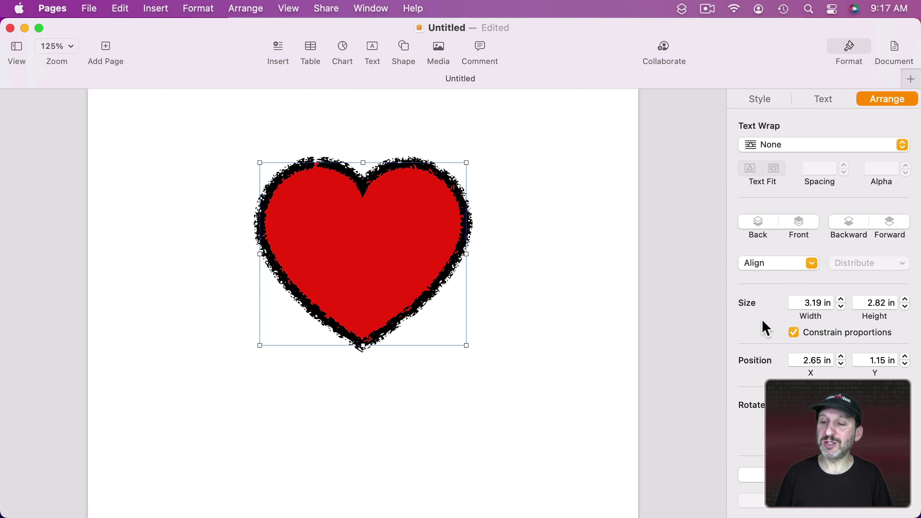
pyautogui.moveTo(778, 424); pyautogui.dragTo(778, 429)
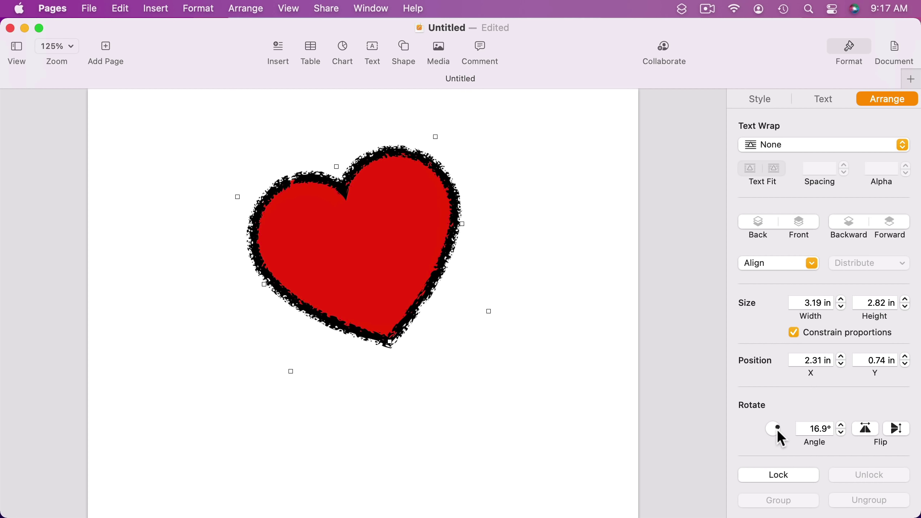
pyautogui.press('Escape')
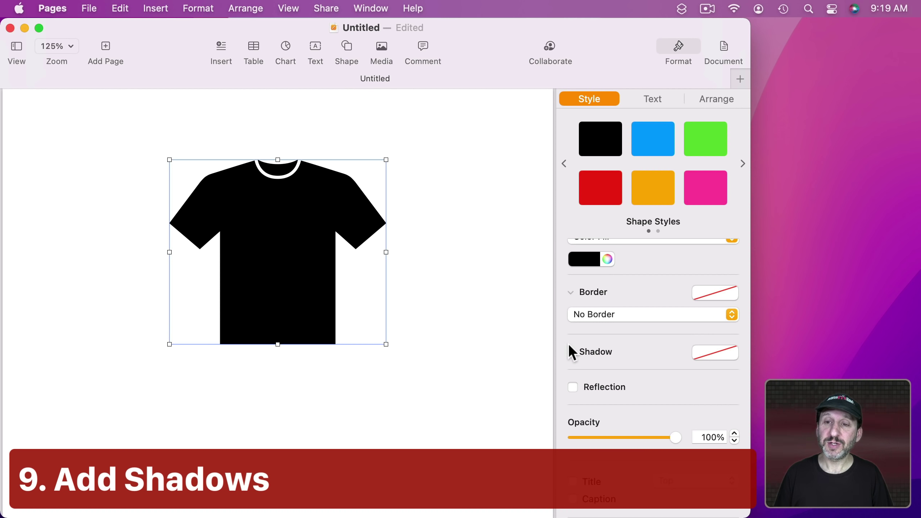
# Step: Give the T-shirt a fully opaque black drop shadow with 0 pt offset and 25 pt blur
pyautogui.click(571, 351)
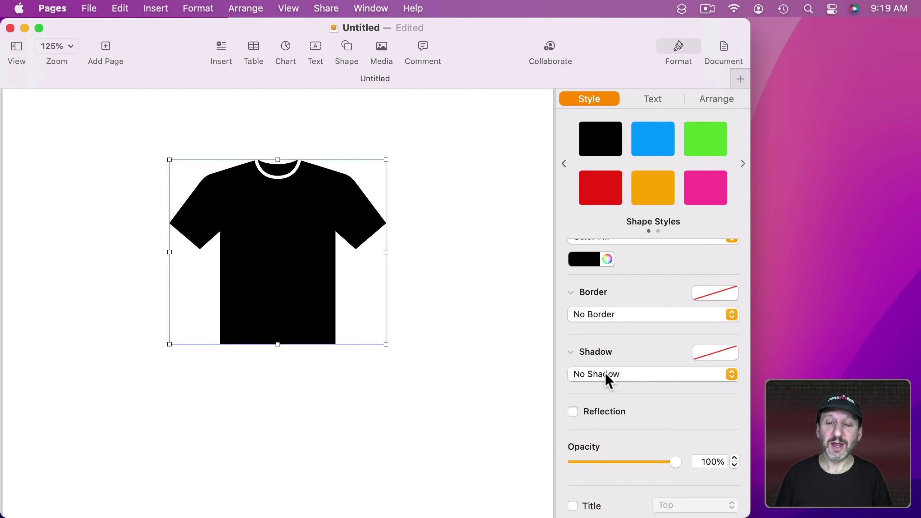
pyautogui.click(605, 373)
pyautogui.click(605, 387)
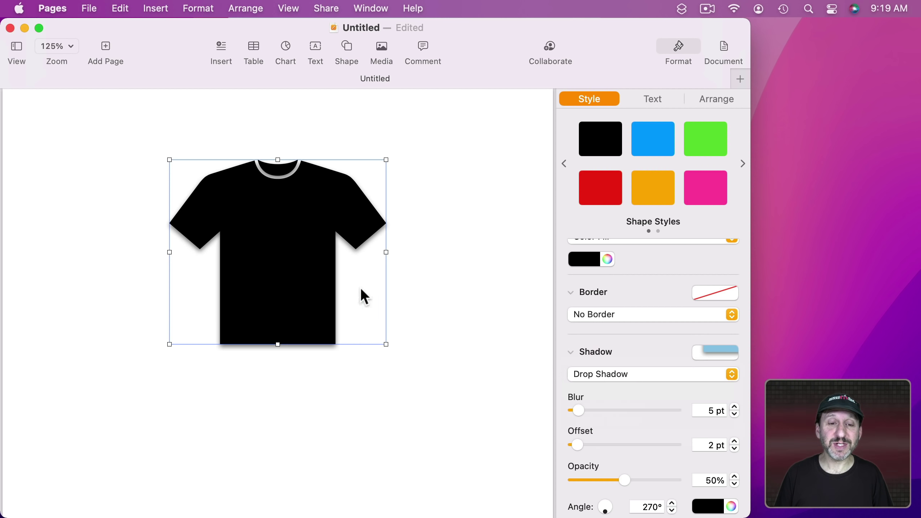
pyautogui.moveTo(621, 480); pyautogui.dragTo(696, 480)
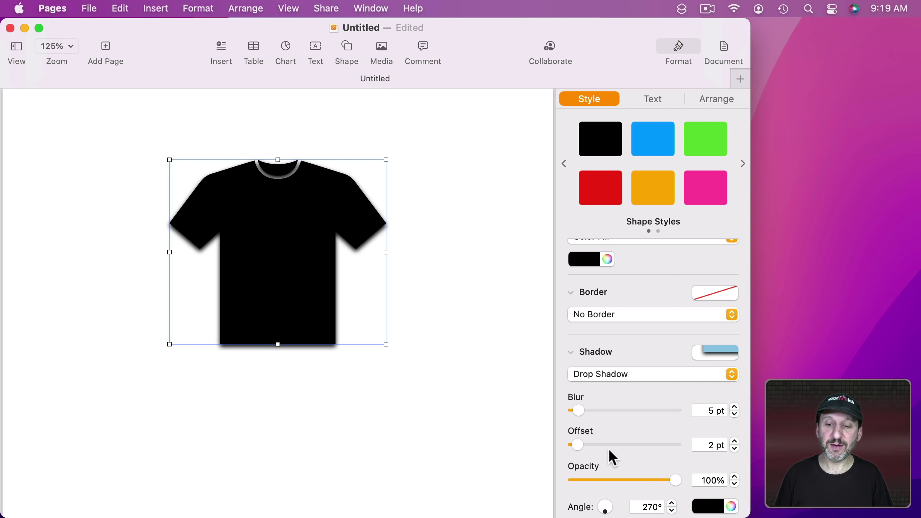
pyautogui.moveTo(580, 443); pyautogui.dragTo(600, 436)
pyautogui.moveTo(605, 512); pyautogui.dragTo(609, 513)
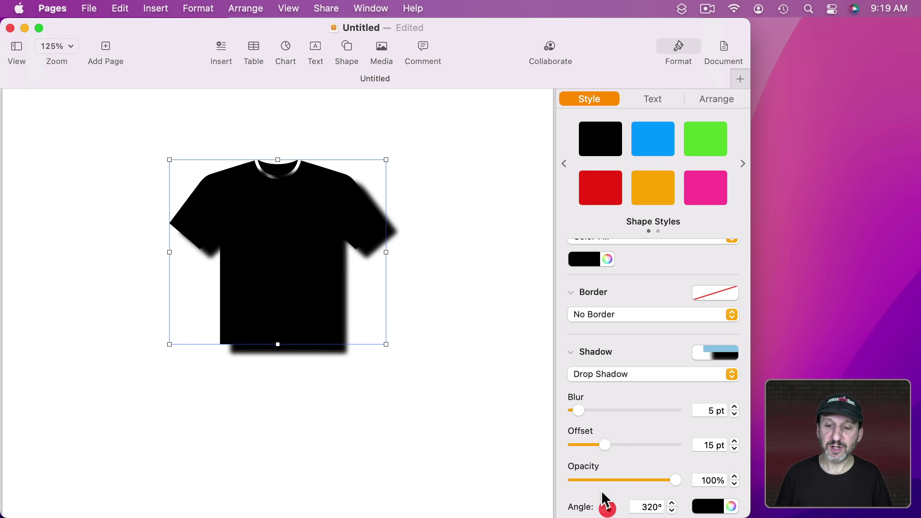
pyautogui.moveTo(597, 446); pyautogui.dragTo(521, 441)
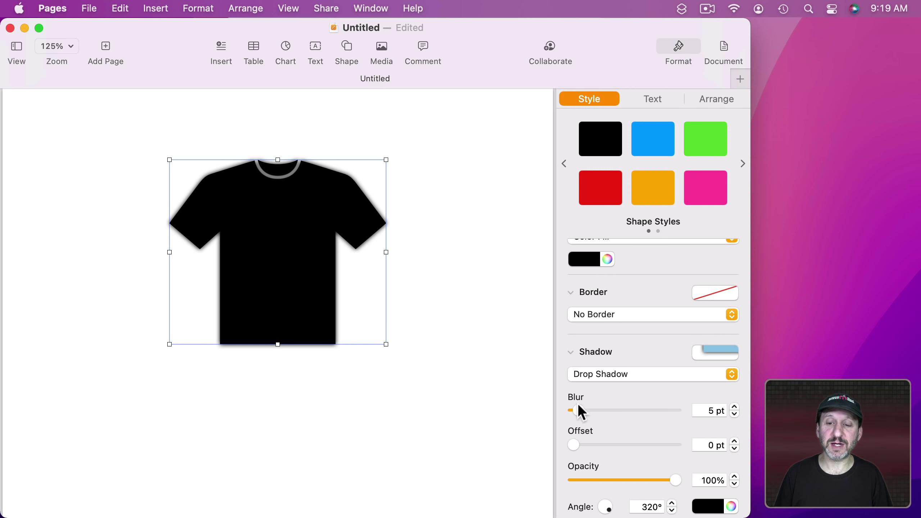
pyautogui.moveTo(579, 407); pyautogui.dragTo(599, 409)
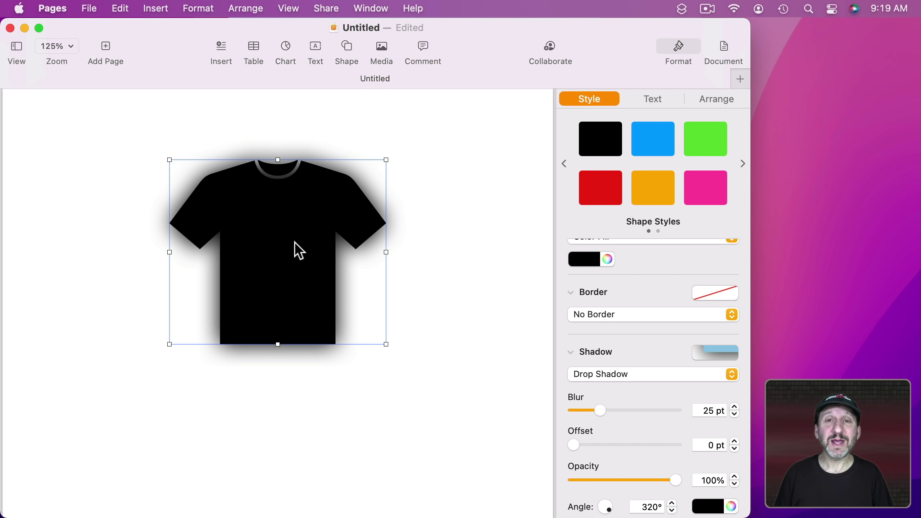
# Step: Fill the shirt white and give it a solid 0.25 pt line border
pyautogui.click(589, 259)
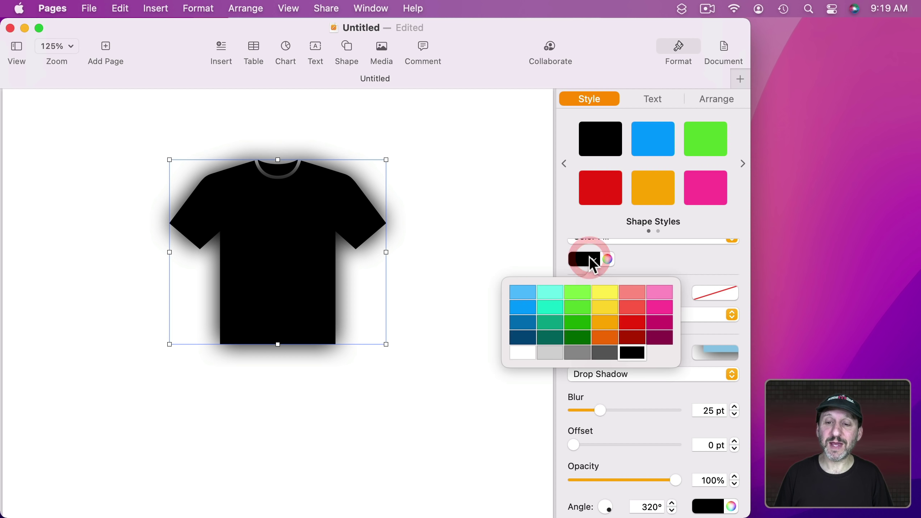
pyautogui.click(519, 352)
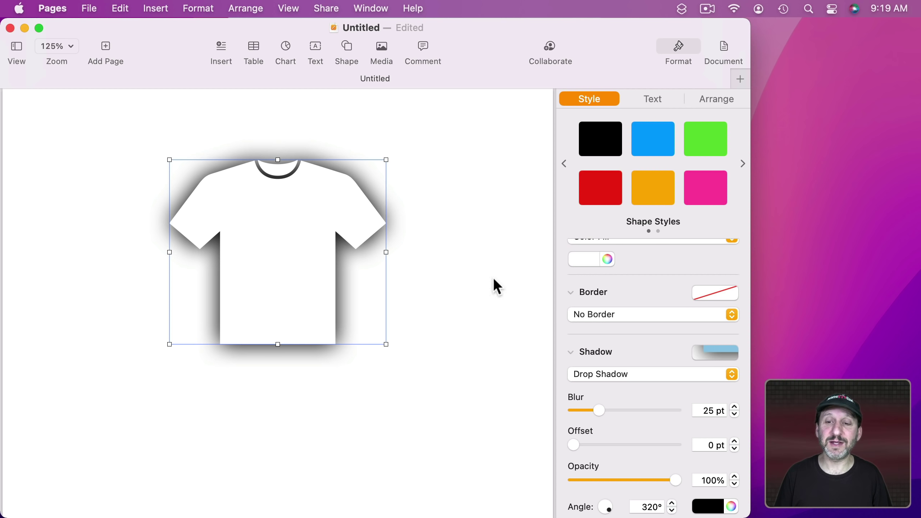
pyautogui.scroll(2, 580, 327)
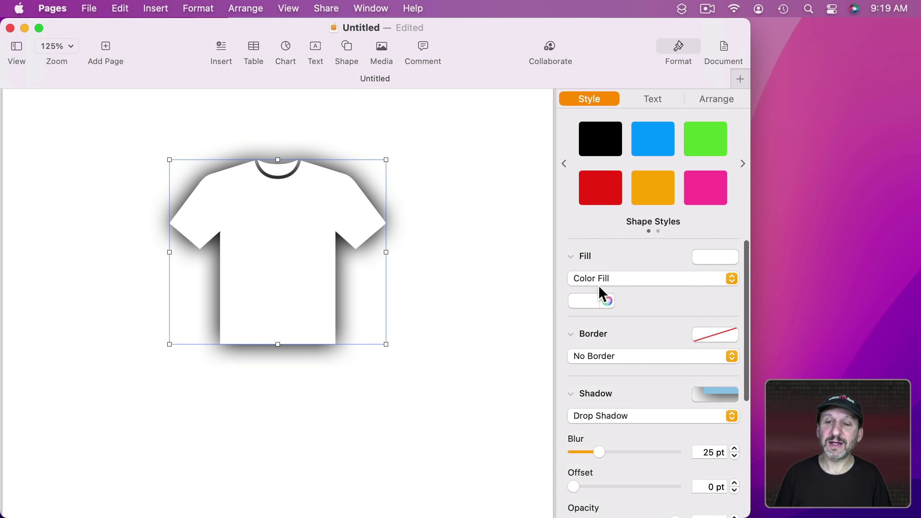
pyautogui.scroll(1, 597, 299)
pyautogui.click(606, 362)
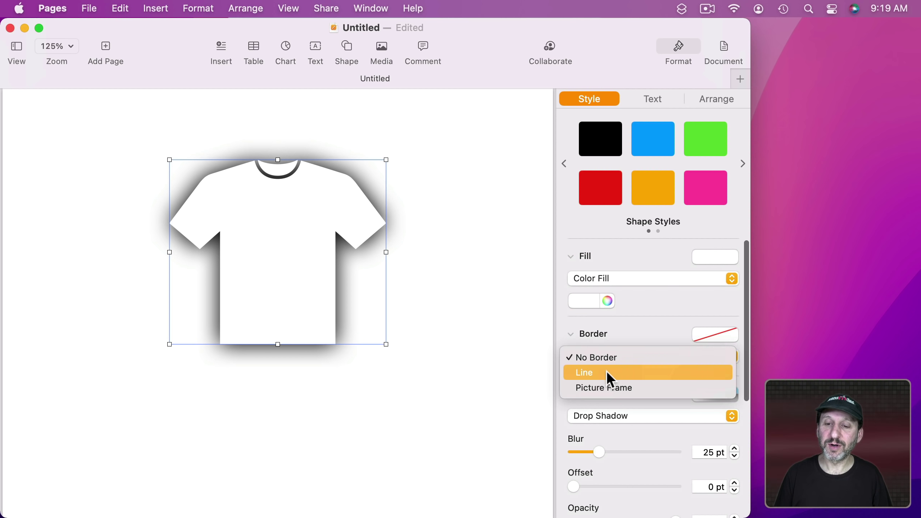
pyautogui.click(606, 371)
pyautogui.click(603, 376)
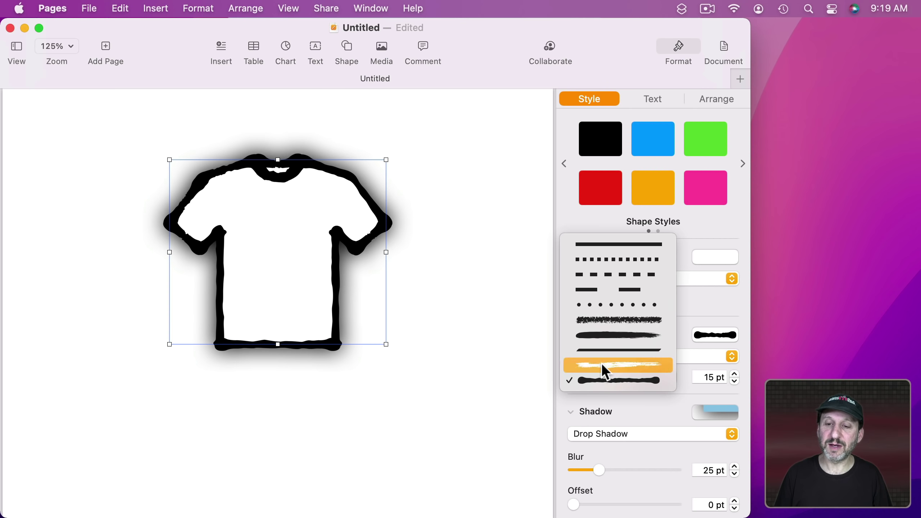
pyautogui.click(603, 245)
pyautogui.click(734, 382)
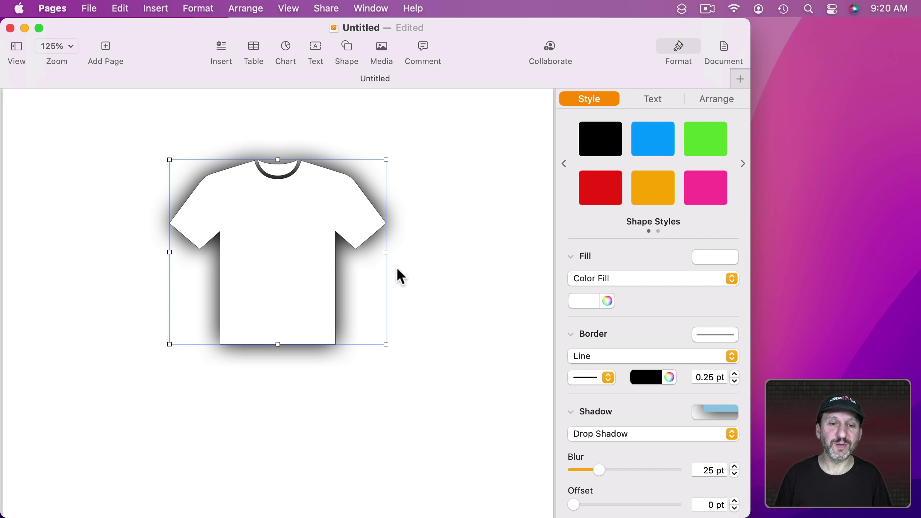
# Step: Change the shirt's shadow colour to teal and set its border to No Border
pyautogui.click(413, 268)
pyautogui.click(314, 262)
pyautogui.scroll(-5, 656, 438)
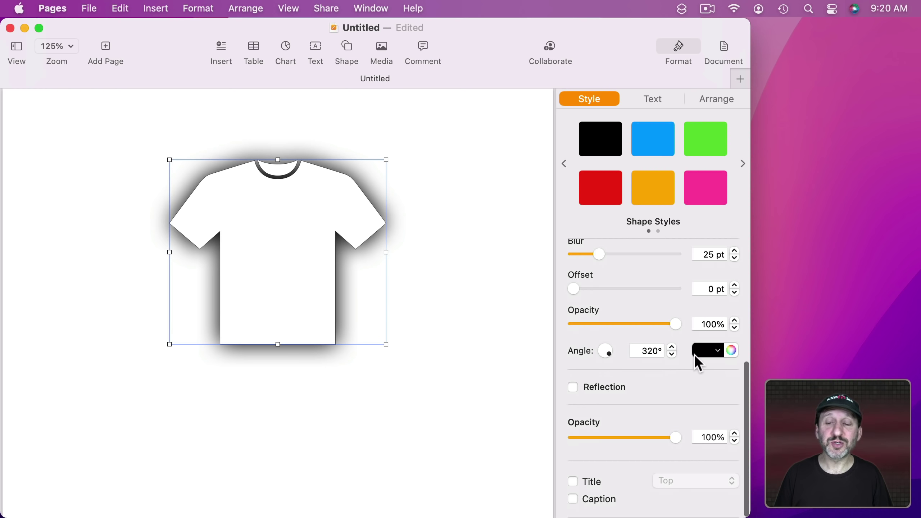
pyautogui.click(719, 351)
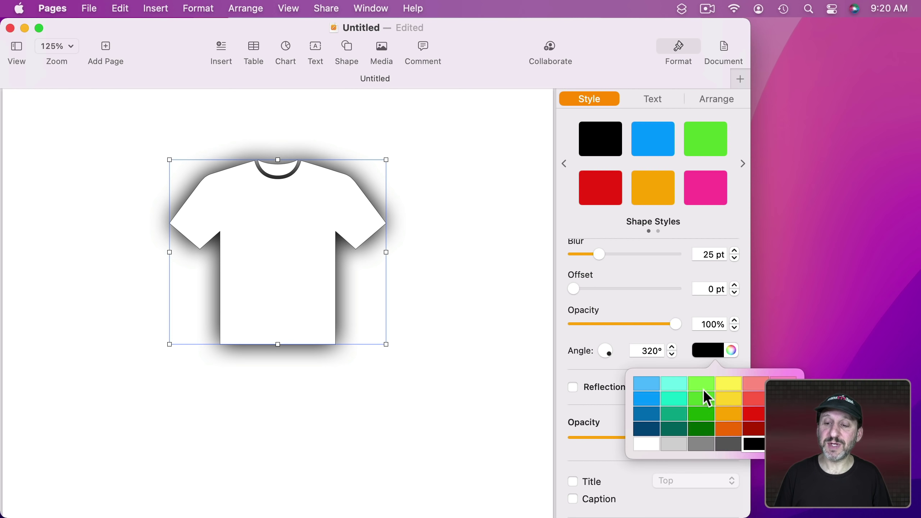
pyautogui.click(676, 416)
pyautogui.scroll(3, 617, 327)
pyautogui.click(597, 251)
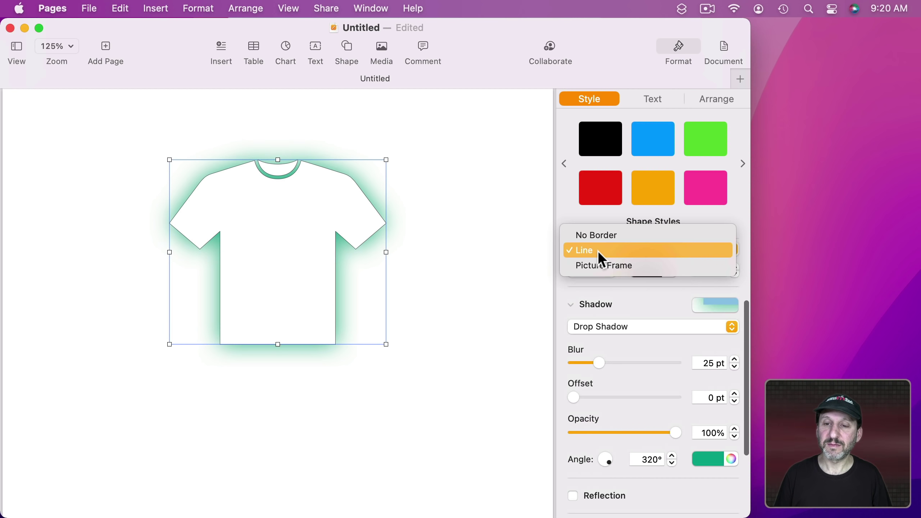
pyautogui.click(598, 236)
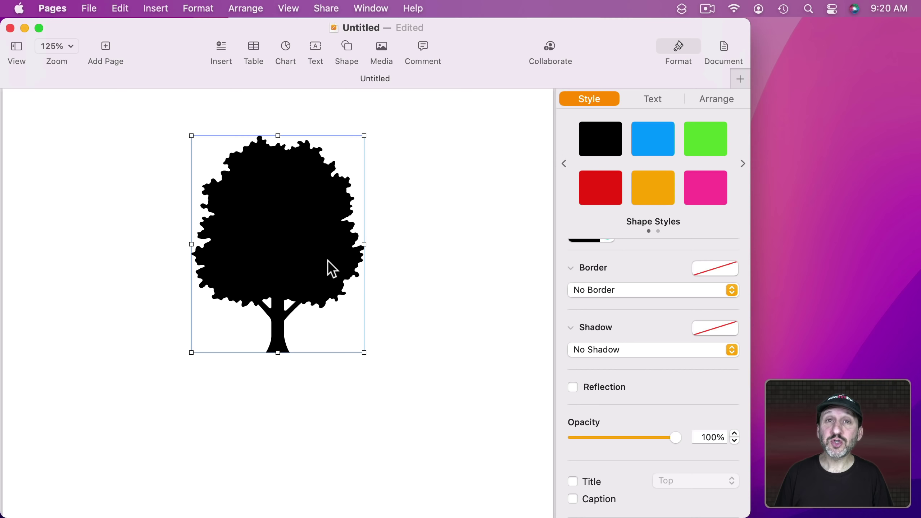
# Step: Give the tree a full-opacity, low-blur contact shadow with adjusted perspective, then switch it to Curved Shadow
pyautogui.click(609, 348)
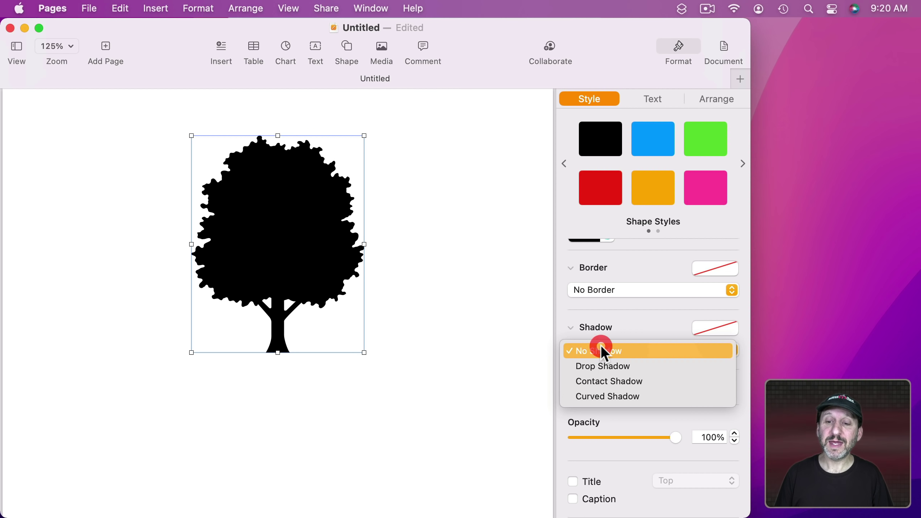
pyautogui.click(600, 381)
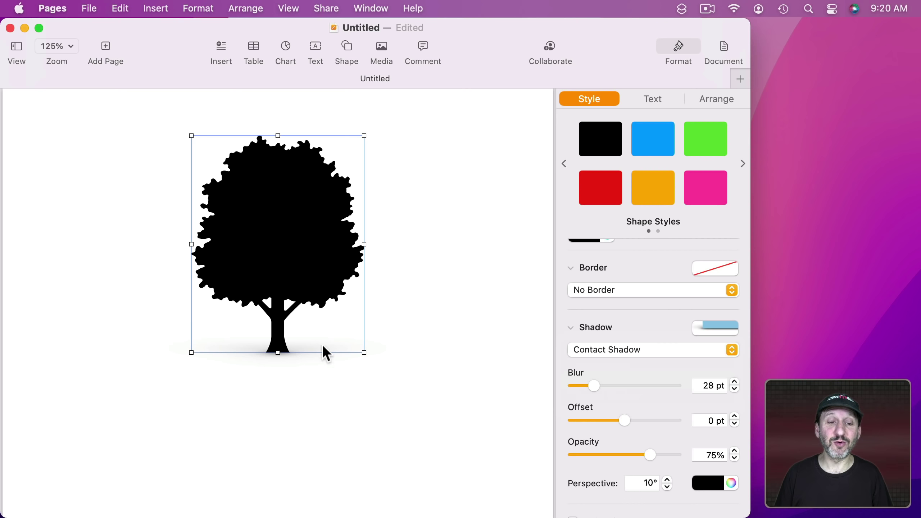
pyautogui.moveTo(650, 458); pyautogui.dragTo(709, 456)
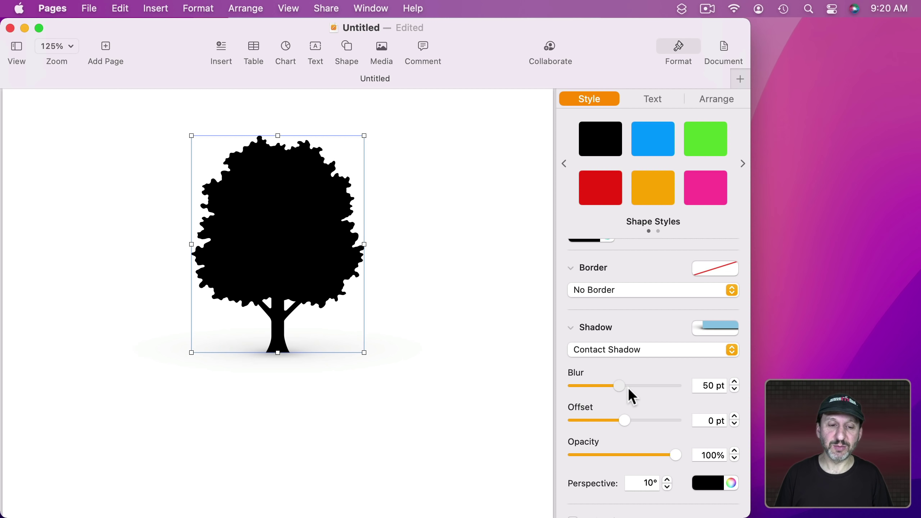
pyautogui.moveTo(629, 389); pyautogui.dragTo(581, 390)
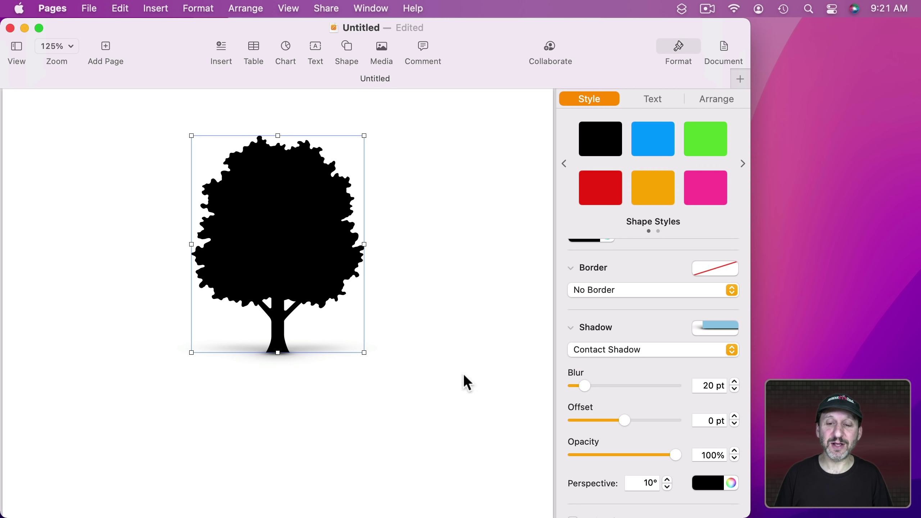
pyautogui.scroll(-3, 653, 472)
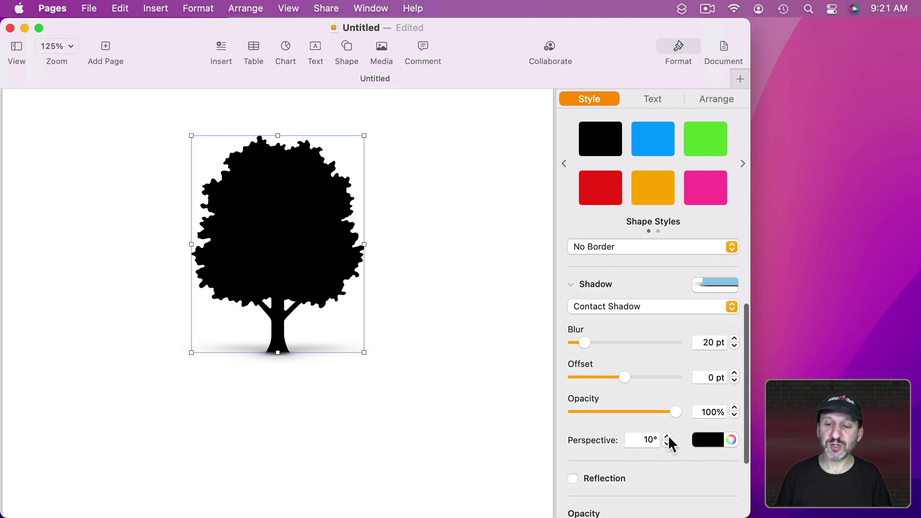
pyautogui.click(667, 444)
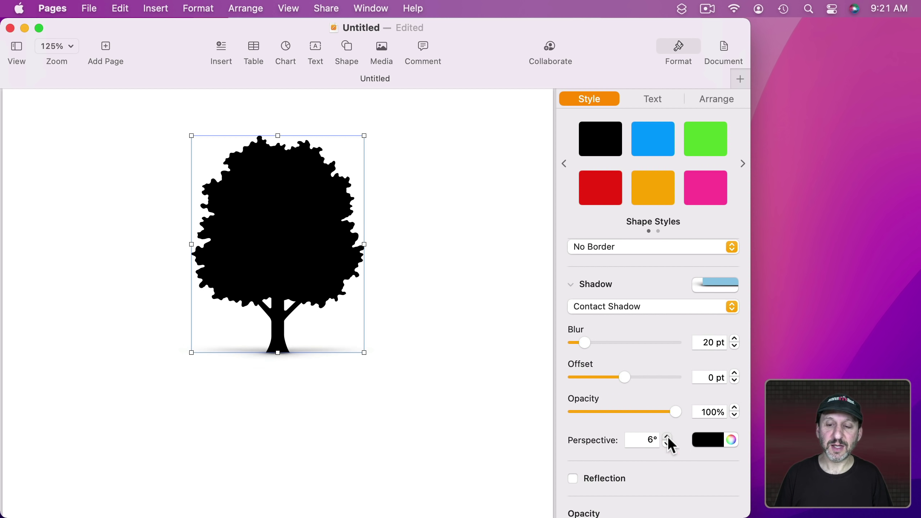
pyautogui.click(668, 436)
pyautogui.click(668, 444)
pyautogui.click(601, 307)
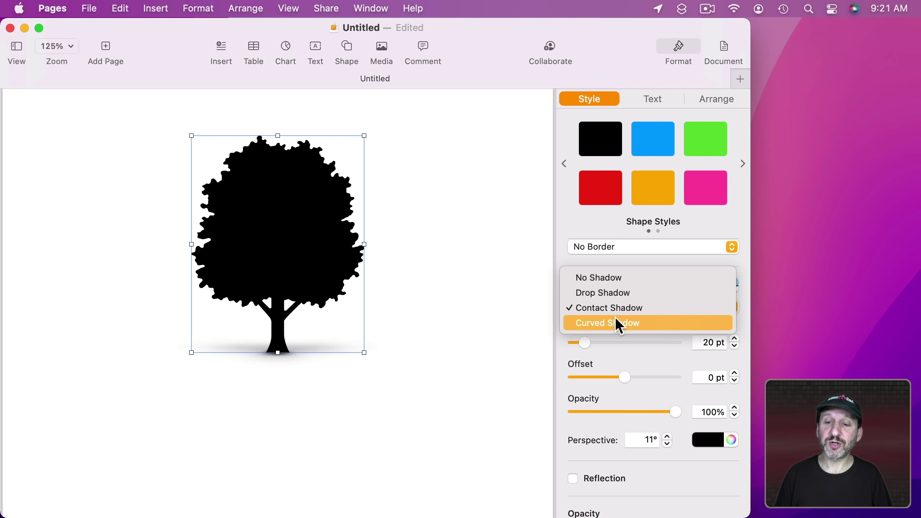
pyautogui.click(617, 323)
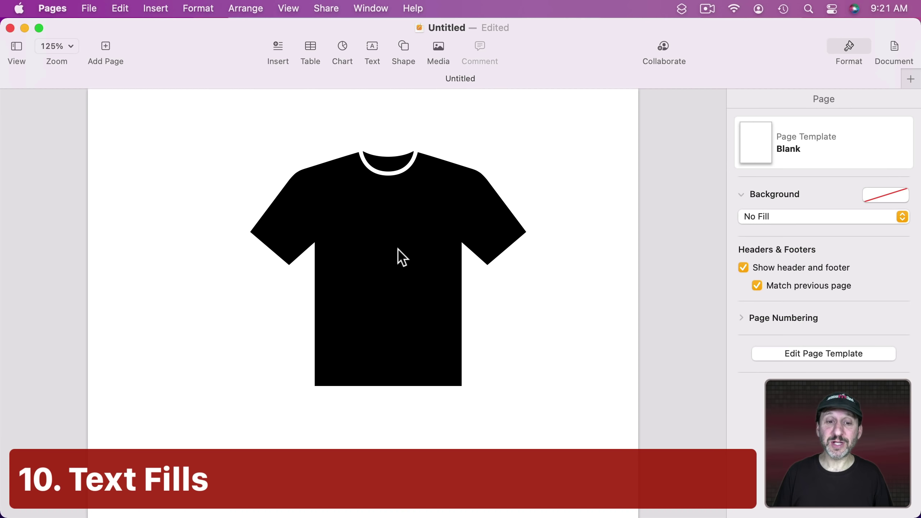
# Step: Type 'Hello' inside the T-shirt, then replace it with the pasted list of Apple product names
pyautogui.click(397, 249)
pyautogui.click(395, 261)
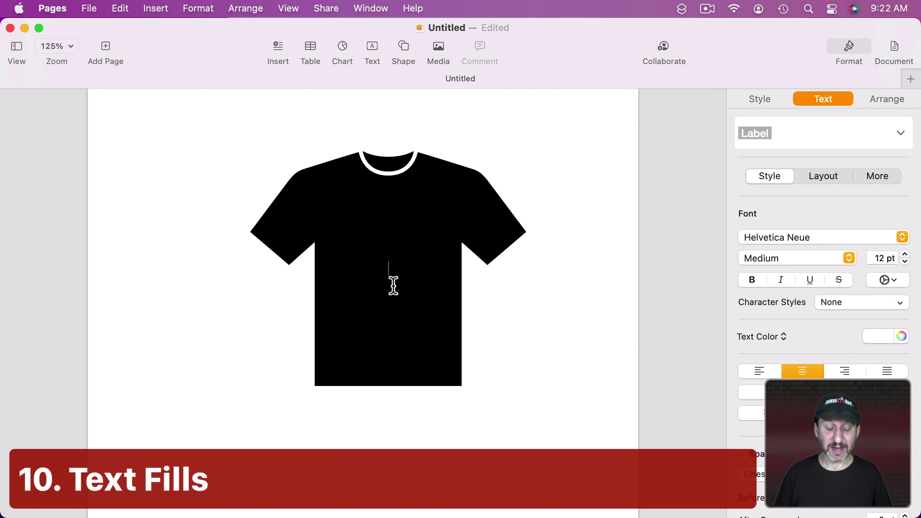
pyautogui.press('shift')
pyautogui.write('Hello')
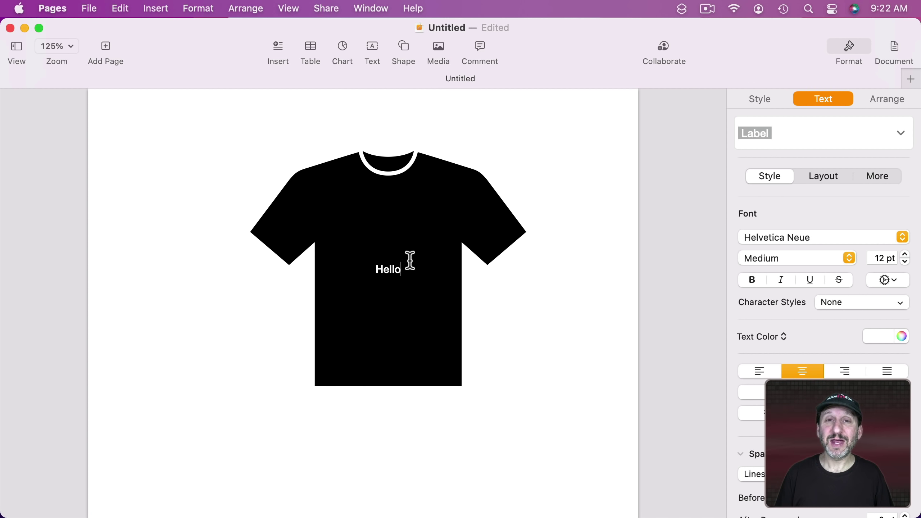
pyautogui.press('cmd+a')
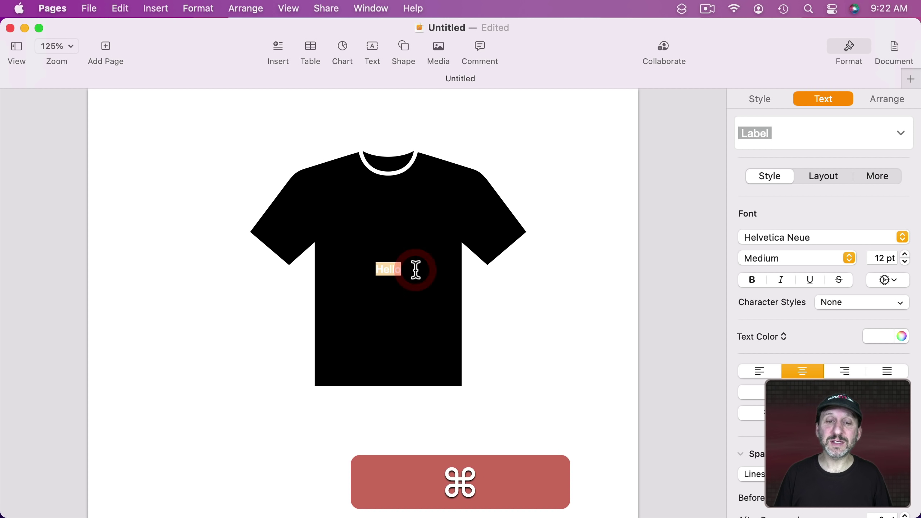
pyautogui.write('AirPods AirTag Arcade Books Music Pencil TV Watch App Automator  Calendar Contacts Continuity Dock FaceTime Final Cut Finder GarageBand HomeKit HomePod iCloud iMovie iOS iPad iPhone iPod iTunes iWork LaunchPad MacBook macOS Menu Bar Messages Mission Control Music Numbers Pages Photos Podcasts QuickTime Reminders Safari  Shortcuts Siri Spotlight Terminal TextEdit Time Machine')
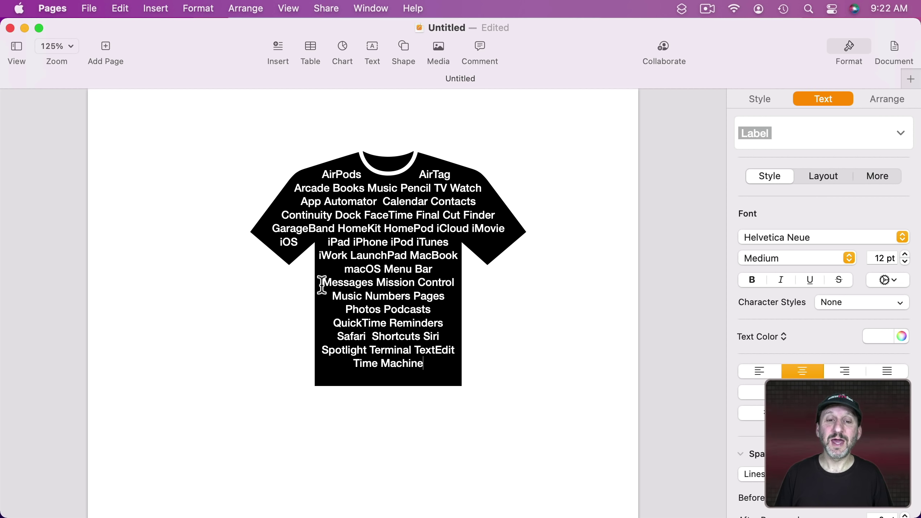
# Step: Make all the T-shirt text black
pyautogui.press('cmd+a')
pyautogui.scroll(-3, 851, 307)
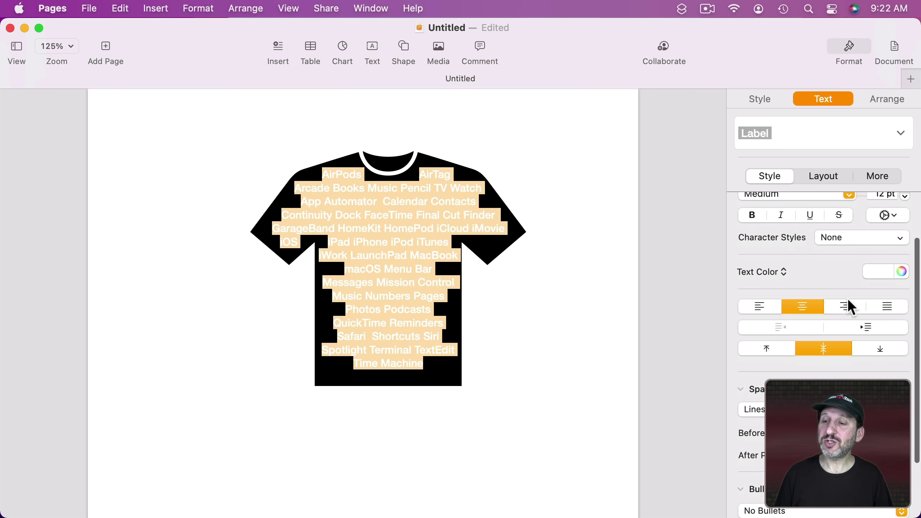
pyautogui.click(889, 273)
pyautogui.click(860, 361)
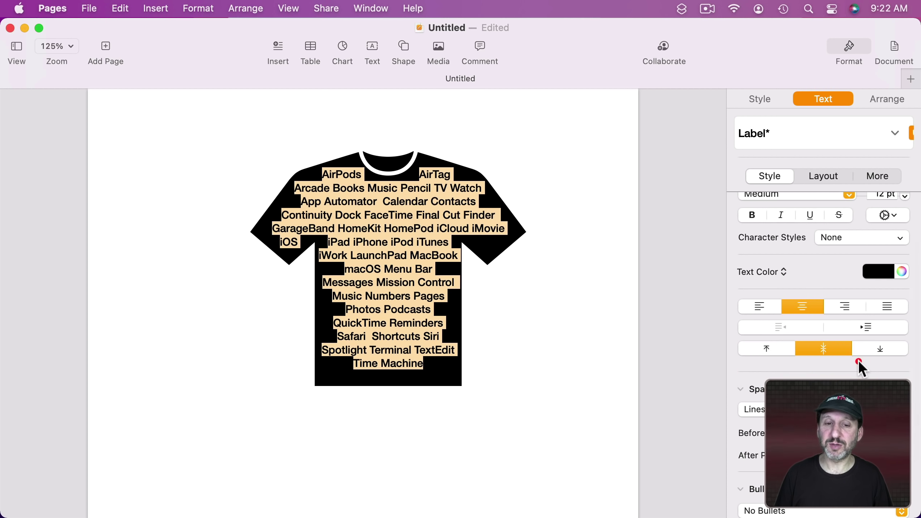
# Step: Set the T-shirt's fill to No Fill so only the shirt-shaped text remains
pyautogui.click(760, 99)
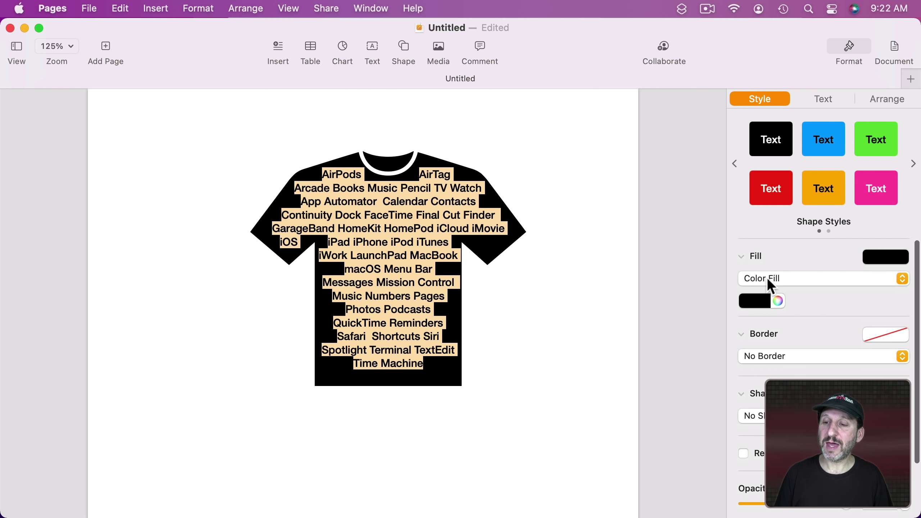
pyautogui.click(769, 280)
pyautogui.click(769, 265)
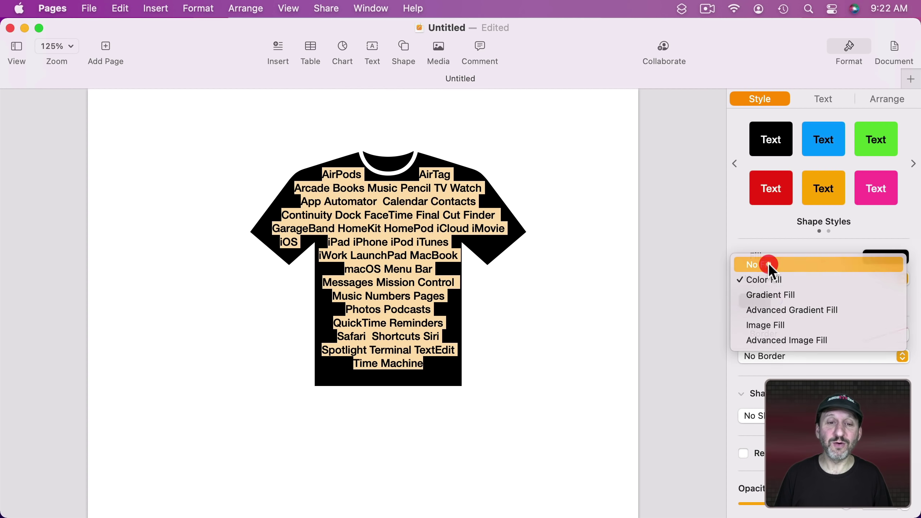
pyautogui.click(588, 264)
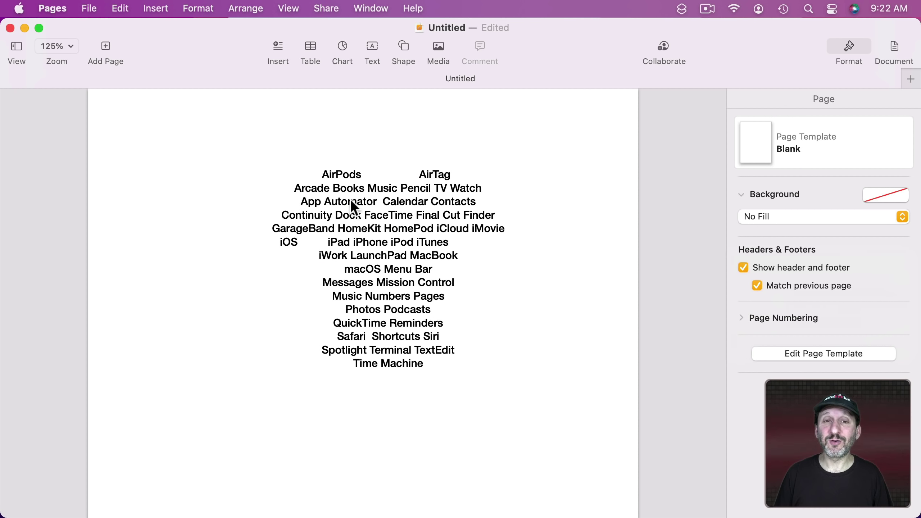
# Step: Shrink the T-shirt text to 6 pt and paste repeated copies of the list
pyautogui.doubleClick(371, 223)
pyautogui.press('super+a')
pyautogui.press('super+c')
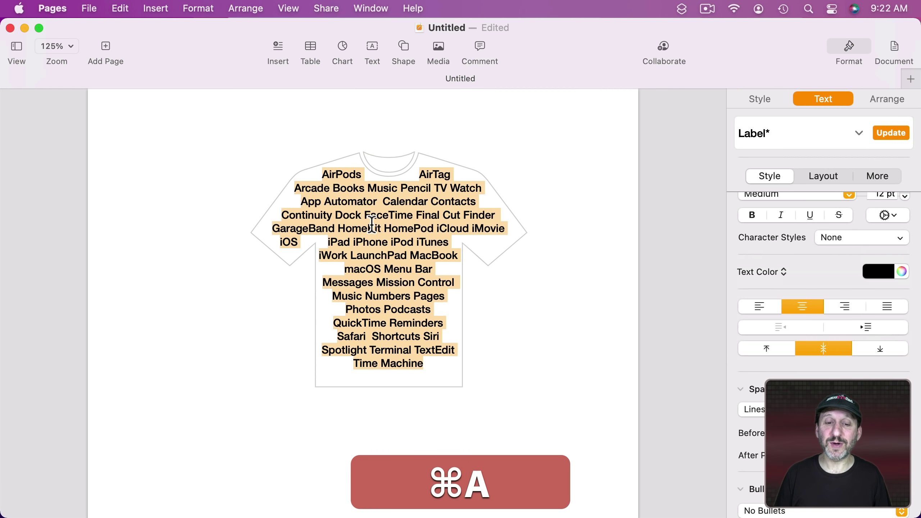
pyautogui.click(905, 196)
pyautogui.click(905, 197)
pyautogui.click(905, 197)
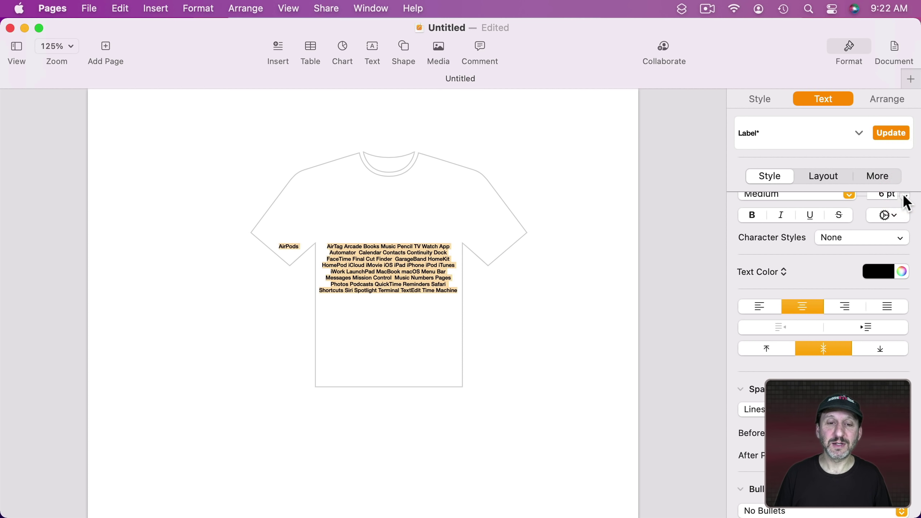
pyautogui.click(449, 303)
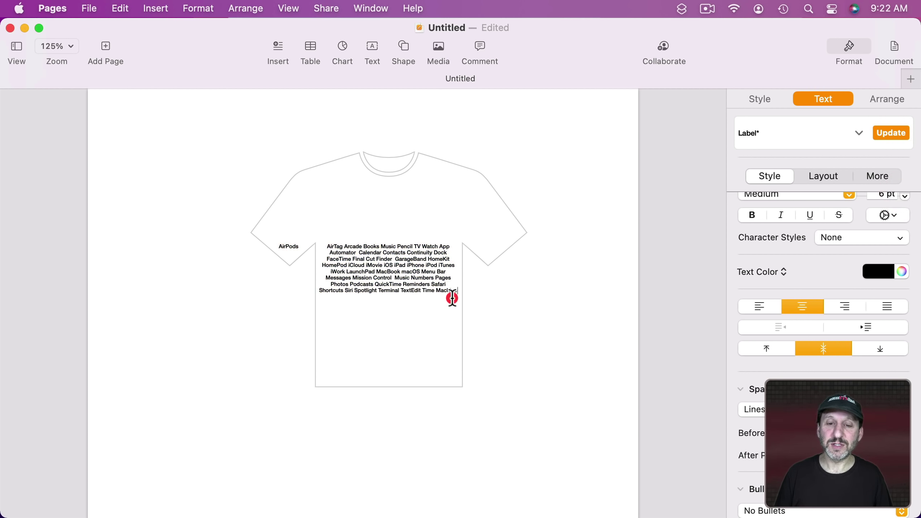
pyautogui.press('super+a')
pyautogui.write('AirPods AirTag Arcade Books Music Pencil TV Watch App Automator  Calendar Contacts Continuity Dock FaceTime Final Cut Finder  GarageBand HomeKit HomePod iCloud iMovie iOS iPad iPhone iPod iTunes iWork LaunchPad MacBook macOS Menu Bar Messages Mission Control  Music Numbers Pages Photos Podcasts QuickTime Reminders Safari Shortcuts Siri Spotlight Terminal TextEdit Time Machine AirPods AirTag Arcade Books Music Pencil TV Watch App Automator  Calendar Contacts Continuity Dock FaceTime Final Cut Finder  GarageBand HomeKit HomePod iCloud iMovie iOS iPad iPhone iPod iTunes iWork LaunchPad MacBook macOS Menu Bar Messages Mission Control  Music Numbers Pages Photos Podcasts QuickTime Reminders Safari Shortcuts Siri Spotlight Terminal TextEdit Time Machine AirPods AirTag Arcade Books Music Pencil TV Watch App Automator  Calendar Contacts Continuity Dock FaceTime Final Cut Finder  GarageBand HomeKit HomePod iCloud iMovie iOS iPad iPhone iPod iTunes iWork LaunchPad MacBook macOS Menu Bar Messages Mission Control  Music Numbers Pages Photos Podcasts QuickTime Reminders Safari Shortcuts Siri Spotlight Terminal TextEdit Time Machine AirPods AirTag Arcade Books Music Pencil TV Watch App Automator  Calendar Contacts Continuity Dock FaceTime Final Cut Finder  GarageBand HomeKit HomePod iCloud iMovie iOS iPad iPhone iPod iTunes iWork LaunchPad MacBook macOS Menu Bar Messages Mission Control  Music Numbers Pages Photos Podcasts QuickTime Reminders Safari Shortcuts Siri Spotlight Terminal TextEdit Time Machine')
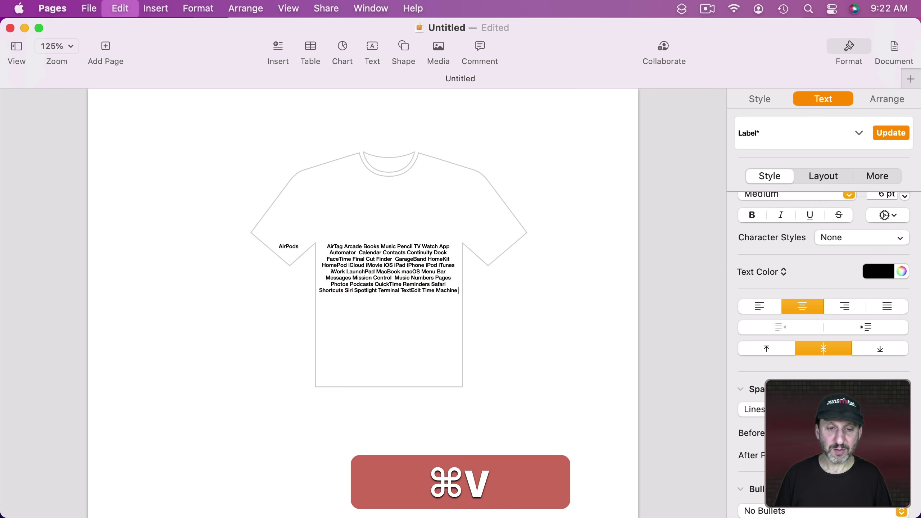
pyautogui.click(593, 258)
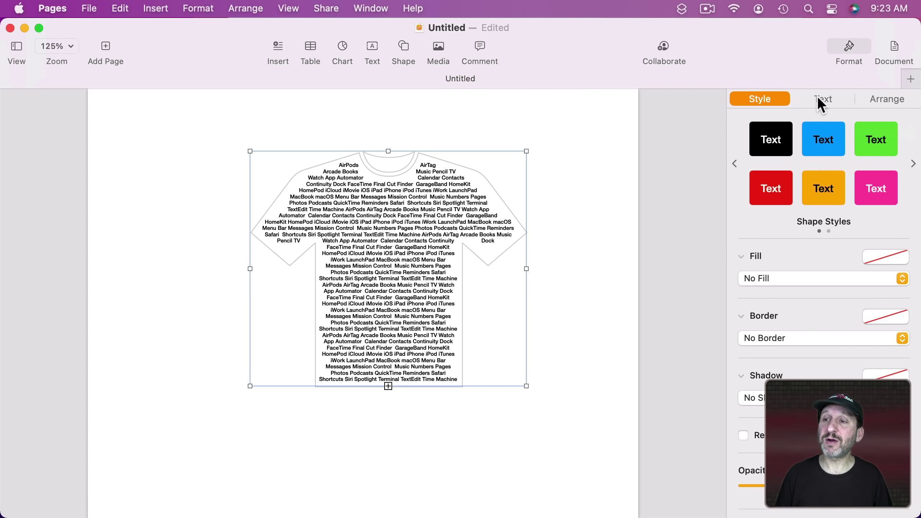
# Step: Reduce the shirt's text inset to 0 pt
pyautogui.click(819, 99)
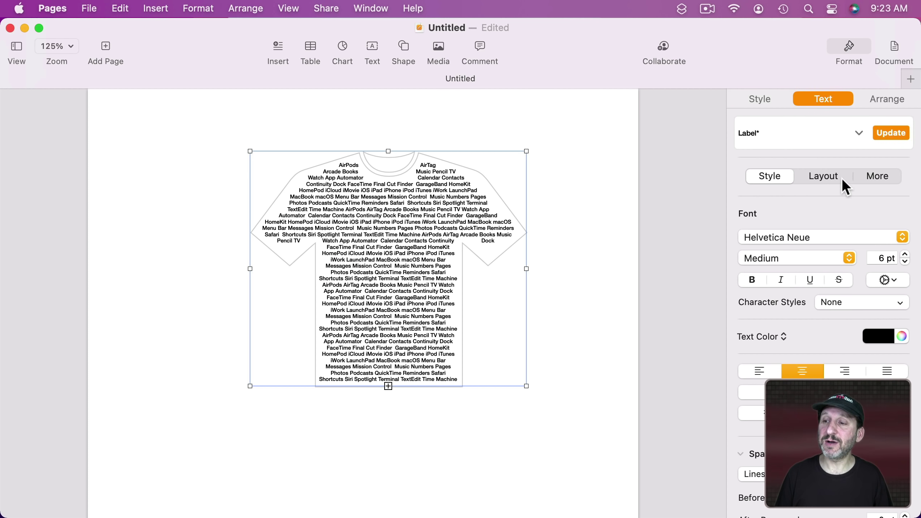
pyautogui.click(829, 180)
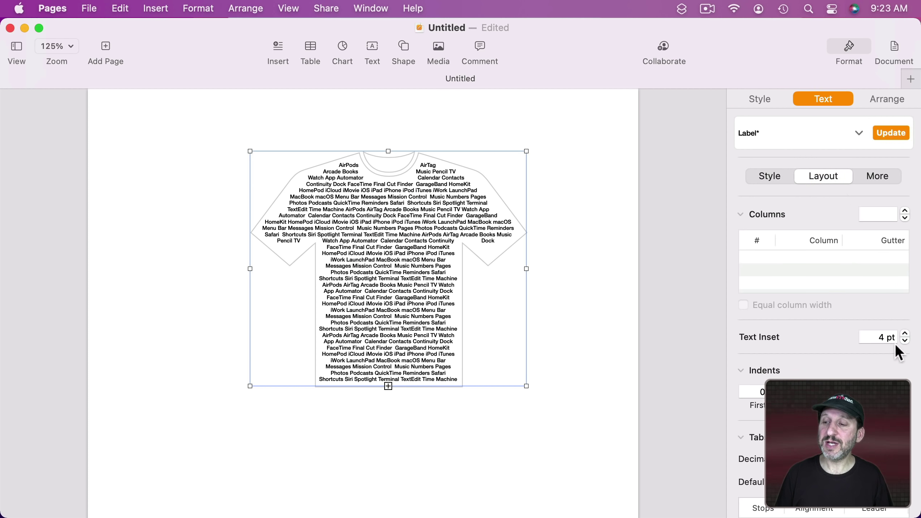
pyautogui.click(906, 341)
pyautogui.click(906, 342)
pyautogui.click(906, 342)
pyautogui.click(906, 341)
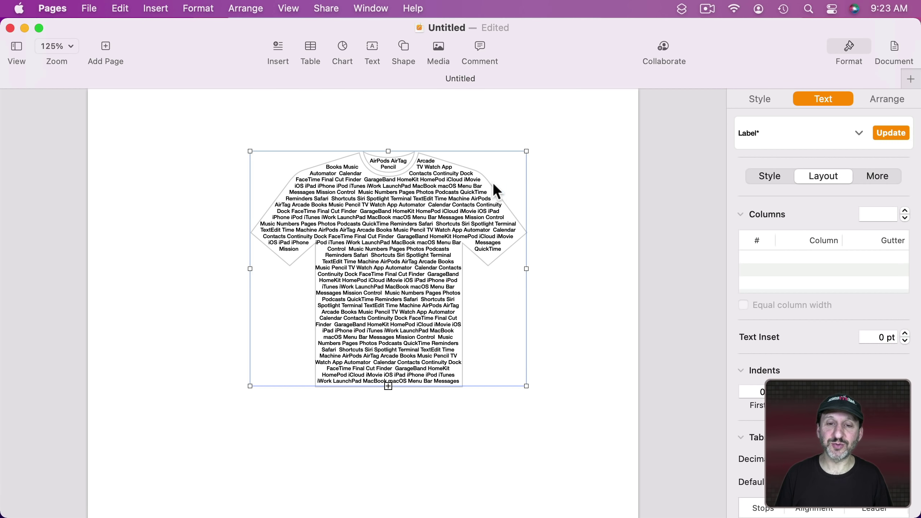
pyautogui.click(582, 206)
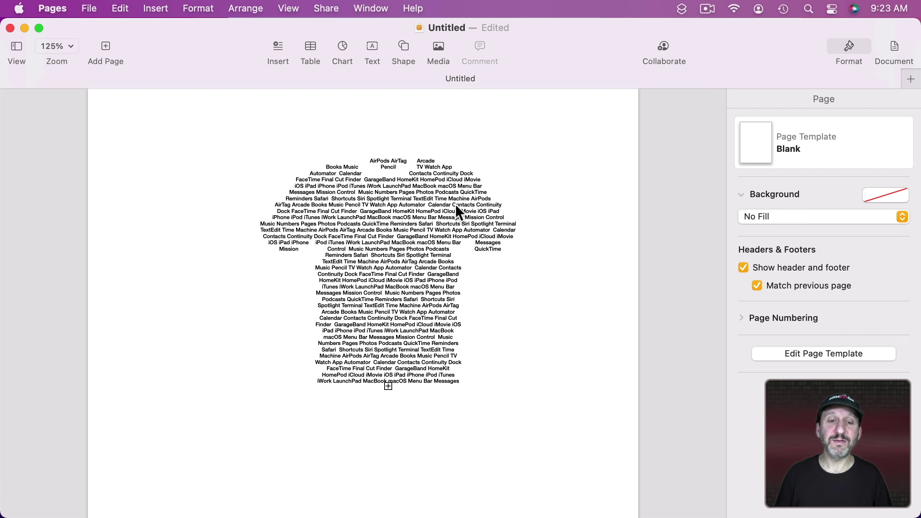
# Step: Shrink the shirt text to 4 pt and paste more names until the whole shirt is filled
pyautogui.click(414, 223)
pyautogui.click(414, 222)
pyautogui.press('super+a')
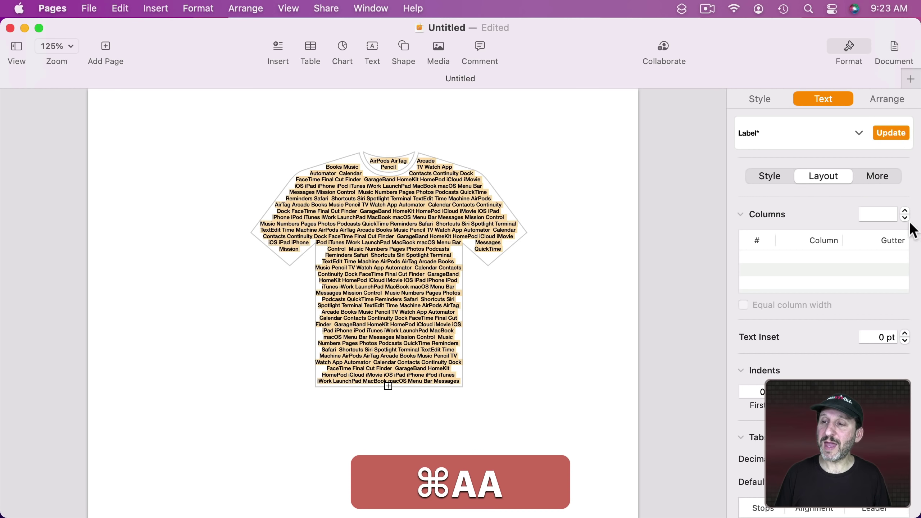
pyautogui.click(770, 176)
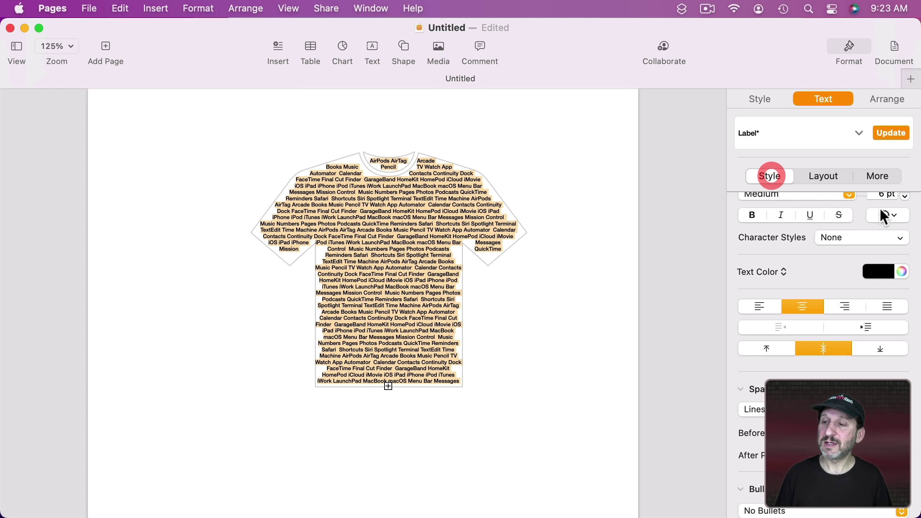
pyautogui.click(906, 197)
pyautogui.click(906, 198)
pyautogui.click(417, 323)
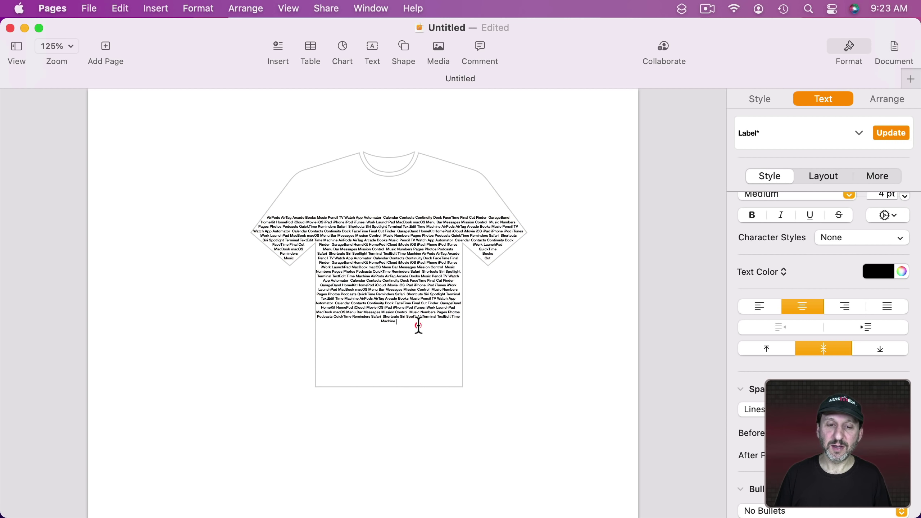
pyautogui.press('super+a')
pyautogui.press('super+v')
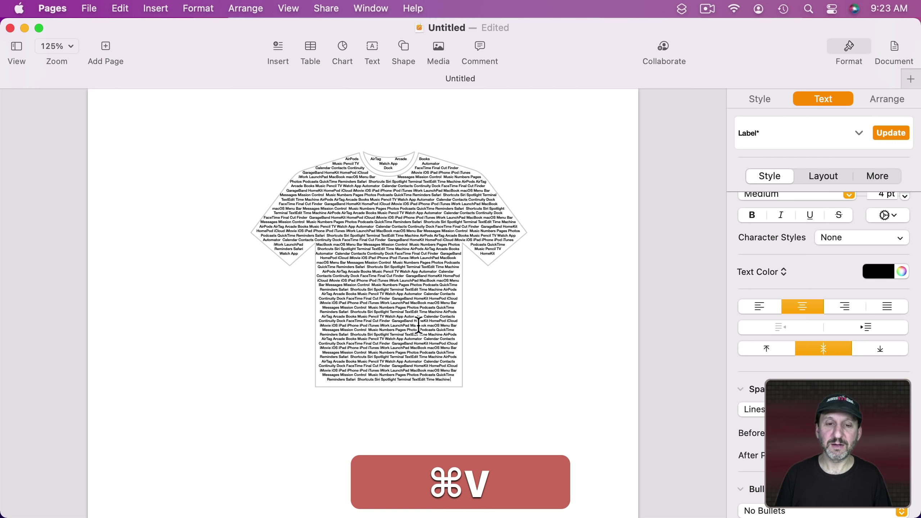
pyautogui.click(545, 323)
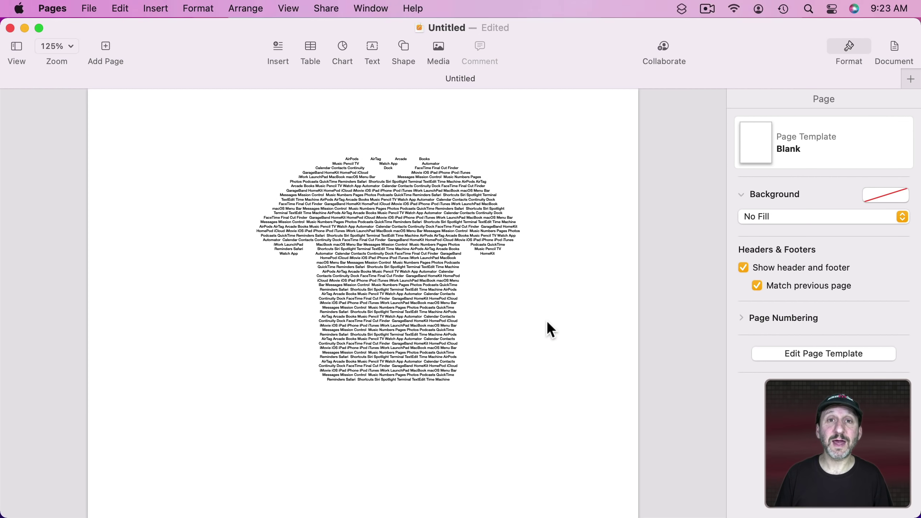
pyautogui.click(418, 231)
# Step: Fill all the shirt text with the sunset.jpg photo using an Image Fill
pyautogui.press('super+a')
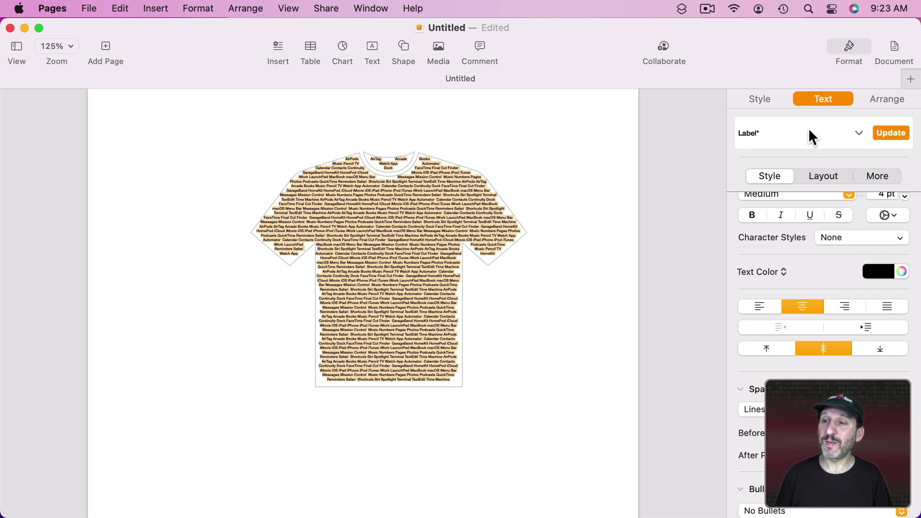
pyautogui.click(756, 274)
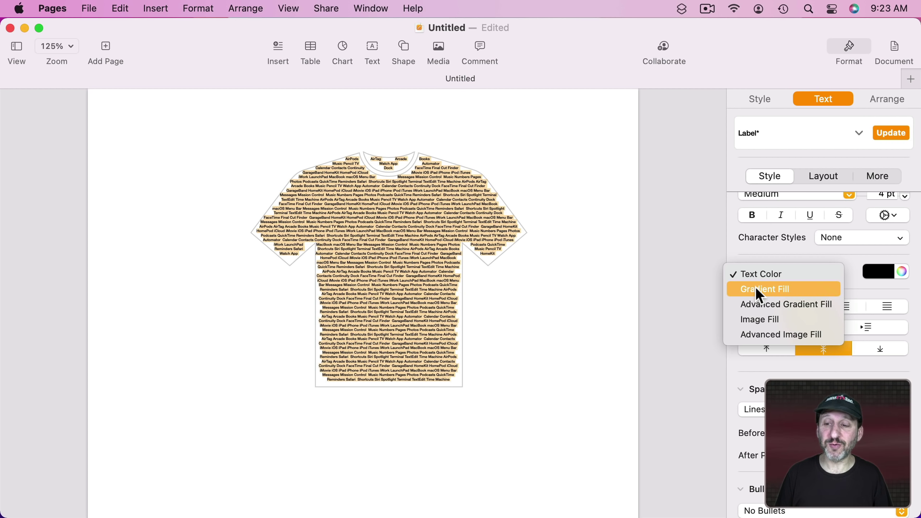
pyautogui.click(758, 318)
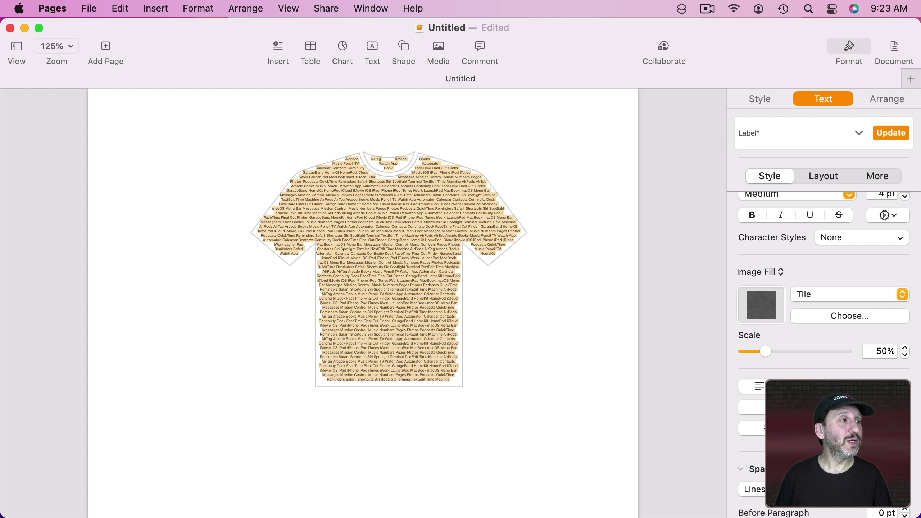
pyautogui.moveTo(305, 135); pyautogui.dragTo(740, 303)
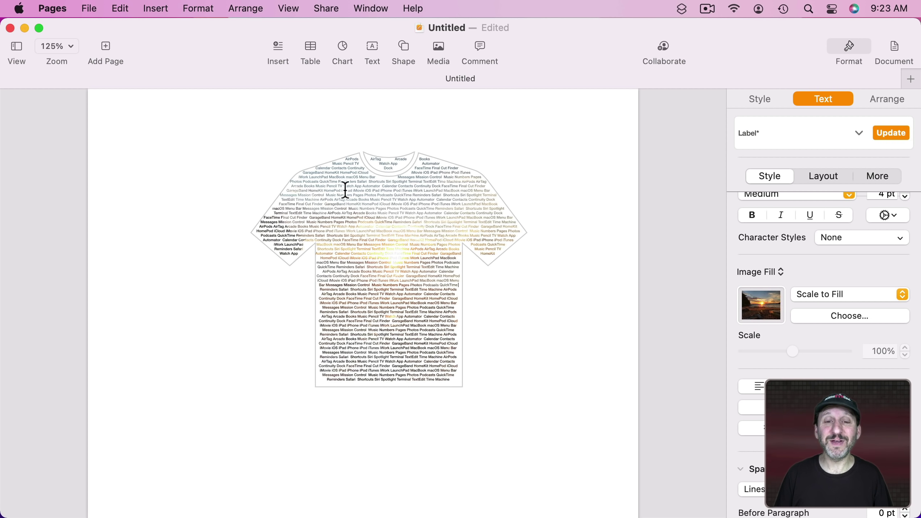
pyautogui.click(577, 287)
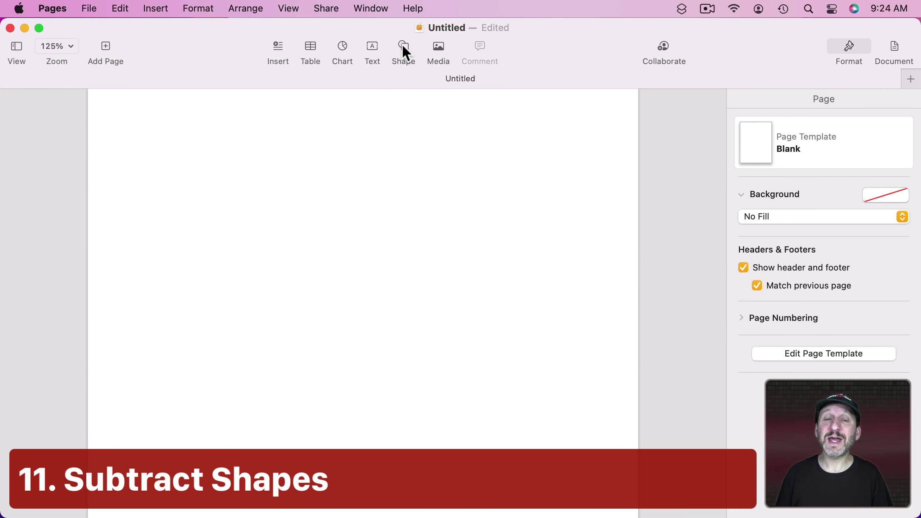
# Step: Insert a square and a red circle, enlarge the square, and overlap the circle on its right edge
pyautogui.click(402, 44)
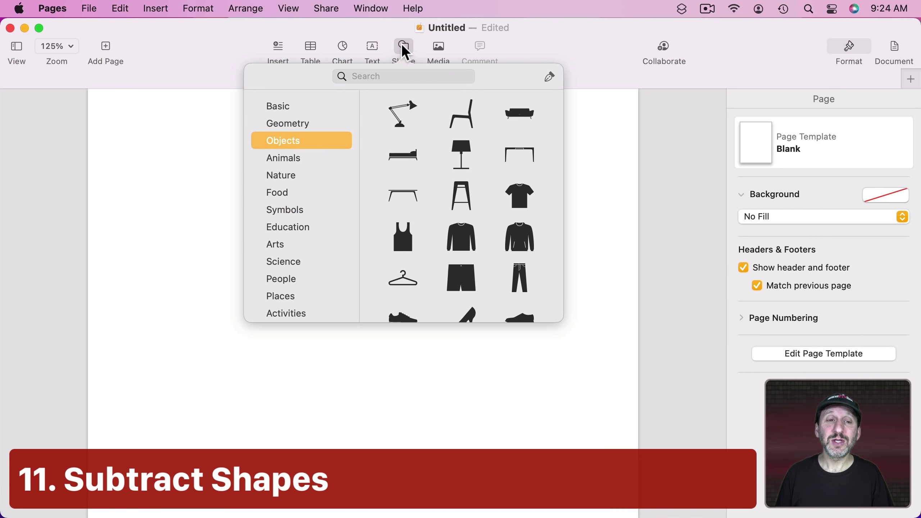
pyautogui.click(284, 106)
pyautogui.click(402, 163)
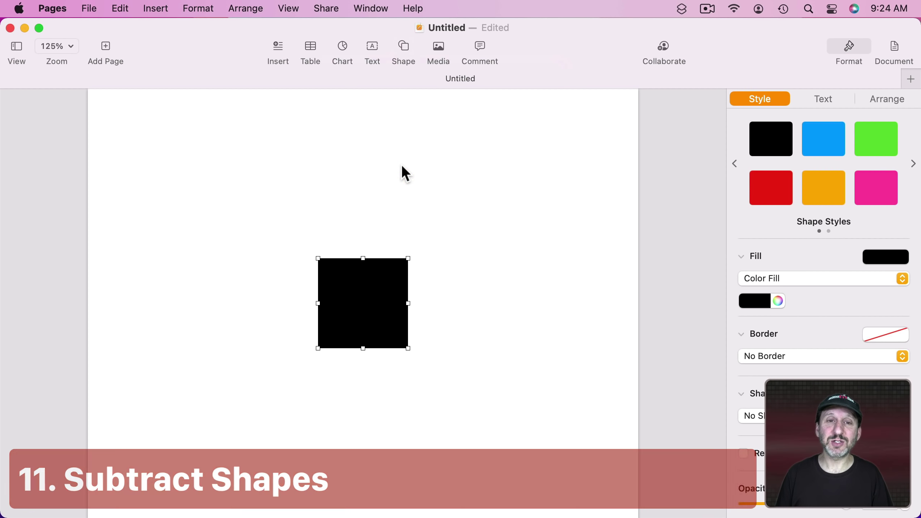
pyautogui.click(402, 47)
pyautogui.click(515, 163)
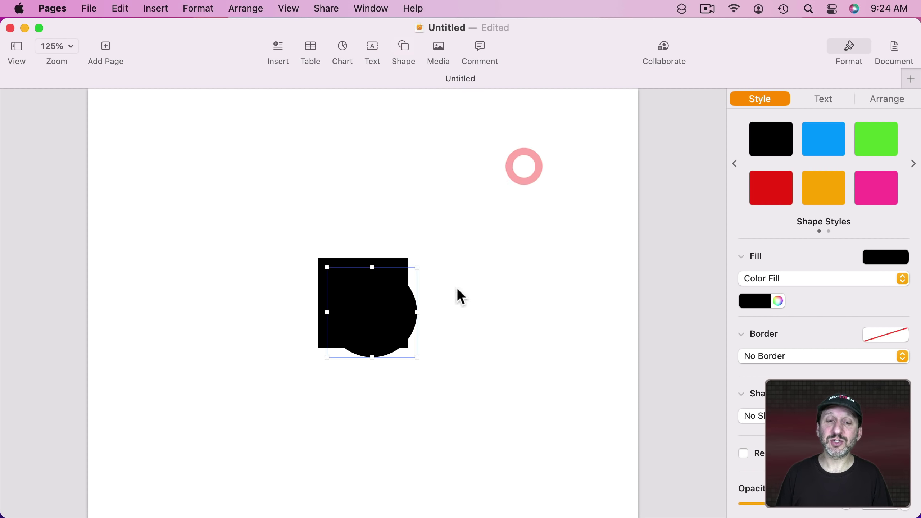
pyautogui.moveTo(397, 319); pyautogui.dragTo(475, 314)
pyautogui.click(332, 266)
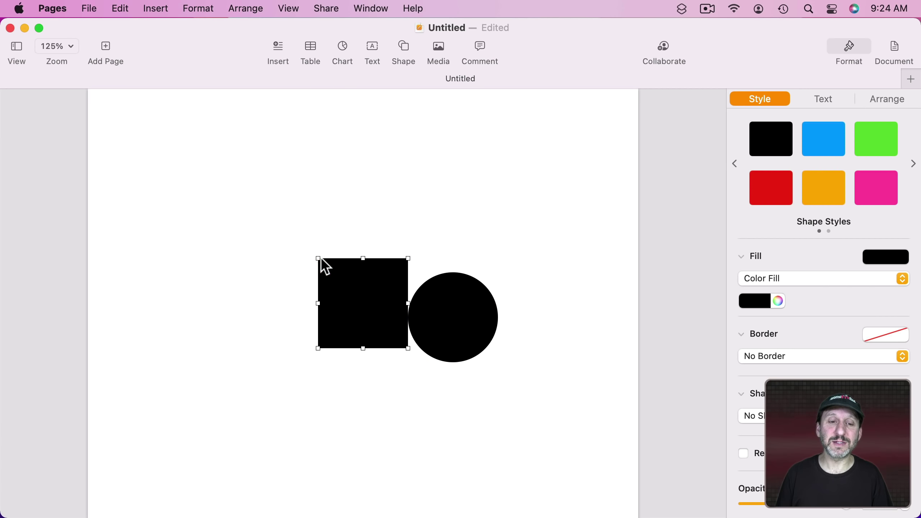
pyautogui.moveTo(319, 259); pyautogui.dragTo(196, 154)
pyautogui.moveTo(460, 319); pyautogui.dragTo(415, 251)
pyautogui.click(772, 188)
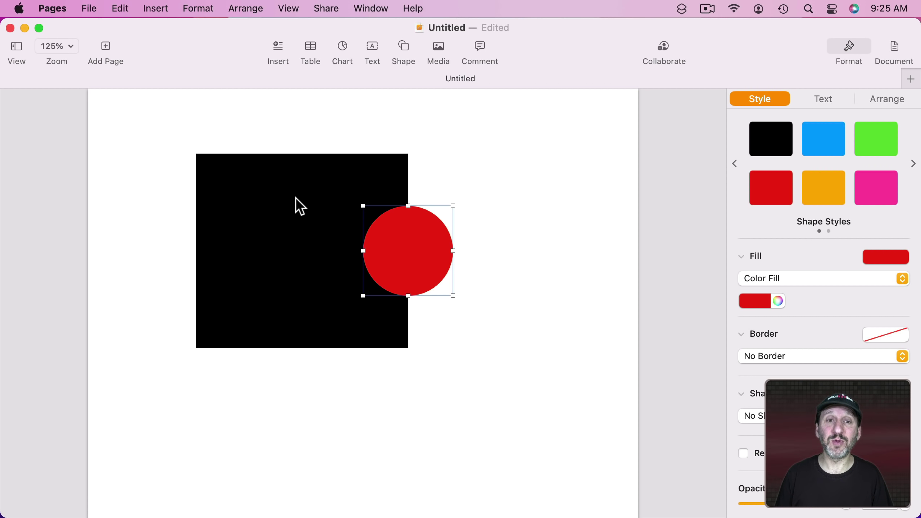
# Step: Subtract the circle from the square and make the notched shape editable
pyautogui.keyDown('shift'); pyautogui.click(279, 185); pyautogui.keyUp('shift')
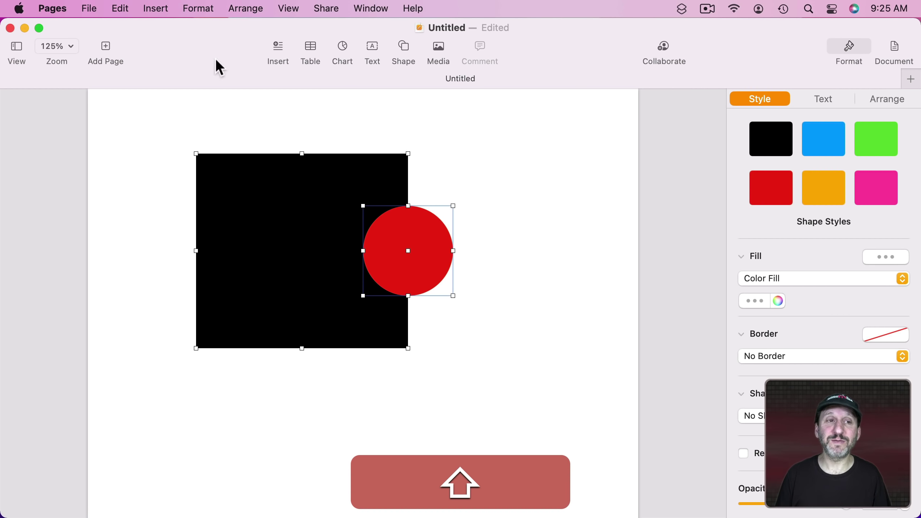
pyautogui.click(199, 9)
pyautogui.moveTo(222, 109)
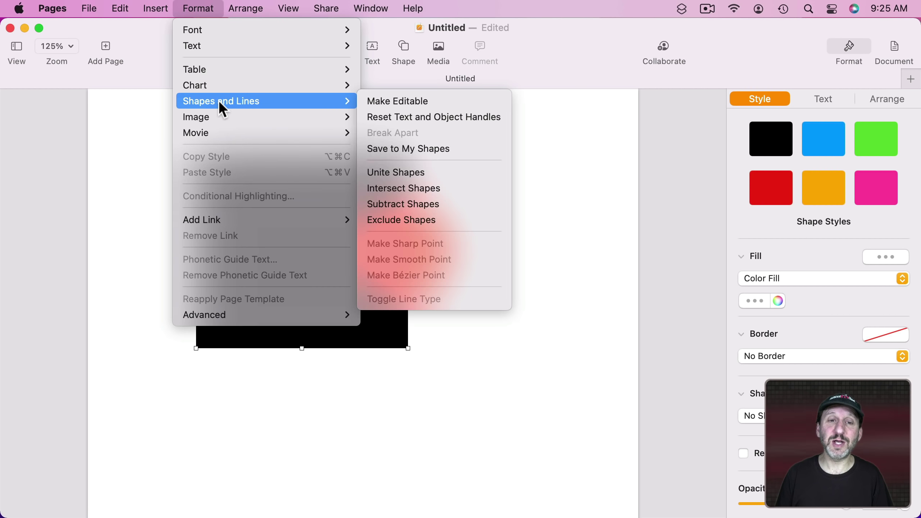
pyautogui.click(404, 204)
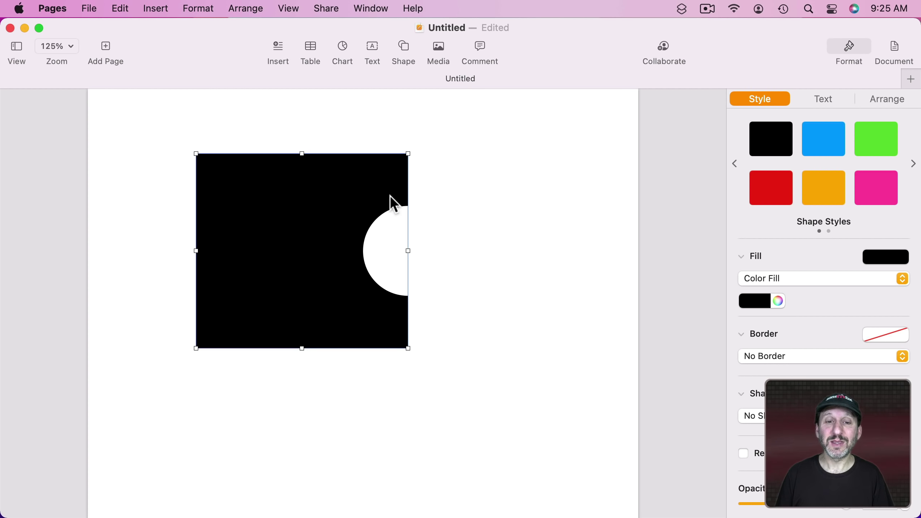
pyautogui.keyDown('ctrl'); pyautogui.click(271, 202); pyautogui.keyUp('ctrl')
pyautogui.click(320, 390)
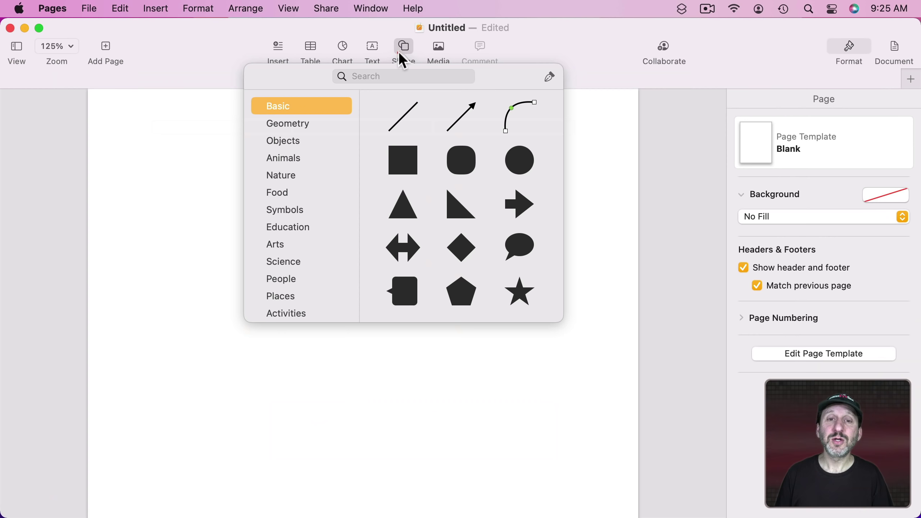
# Step: Insert an enlarged T-shirt and a red apple shape, placing the apple on the shirt's chest
pyautogui.click(297, 140)
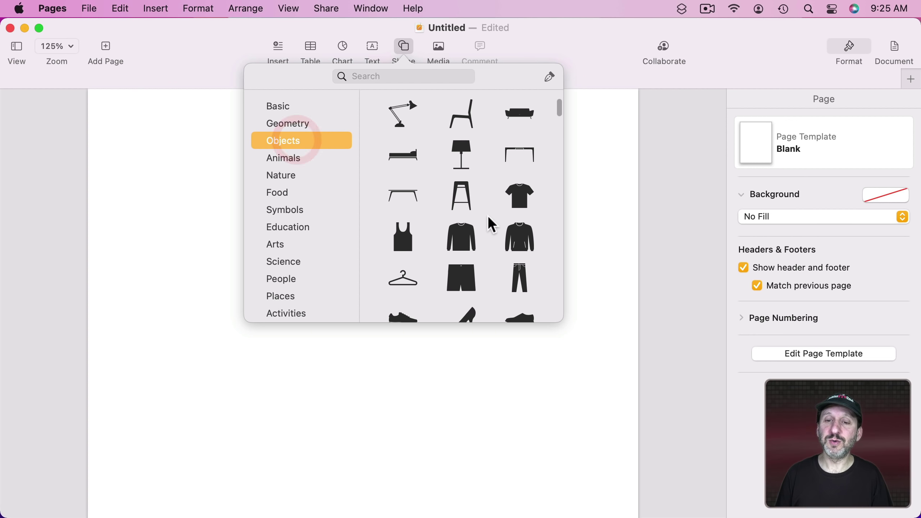
pyautogui.click(519, 196)
pyautogui.moveTo(361, 261); pyautogui.dragTo(376, 121)
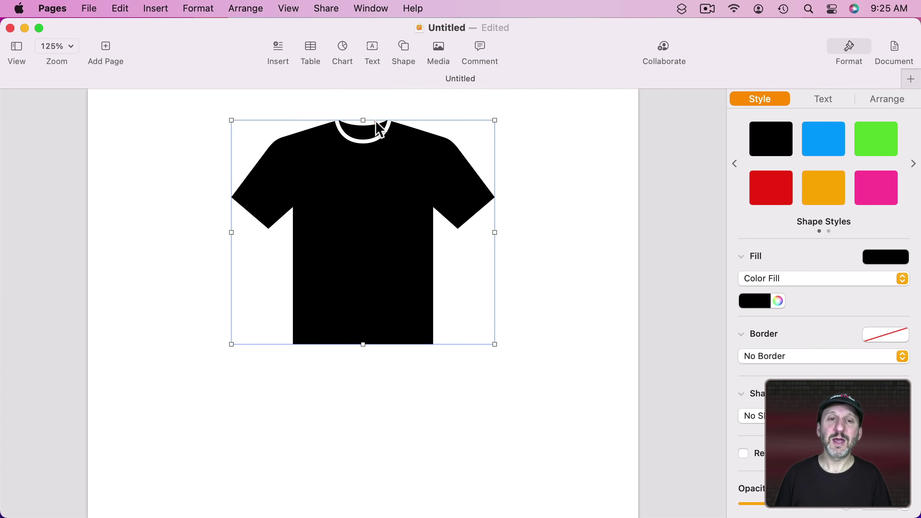
pyautogui.click(403, 48)
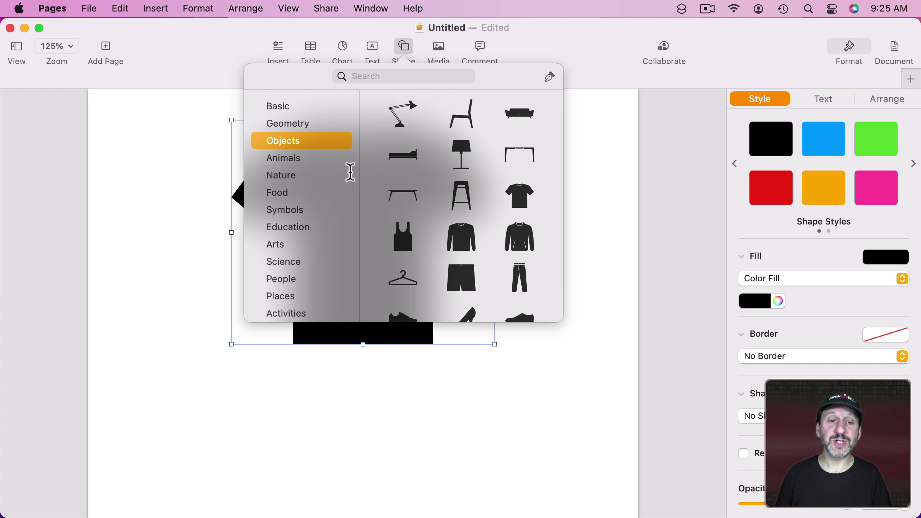
pyautogui.click(286, 195)
pyautogui.click(403, 115)
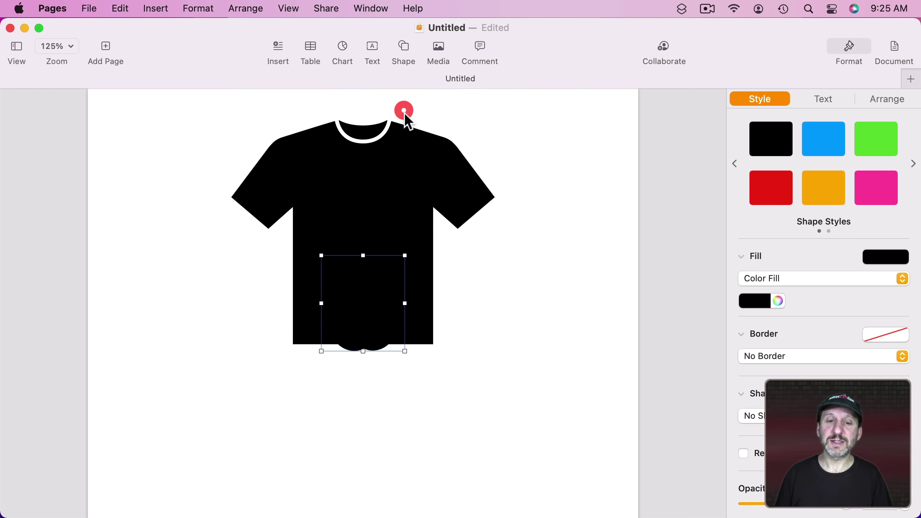
pyautogui.moveTo(361, 306); pyautogui.dragTo(364, 235)
pyautogui.click(772, 185)
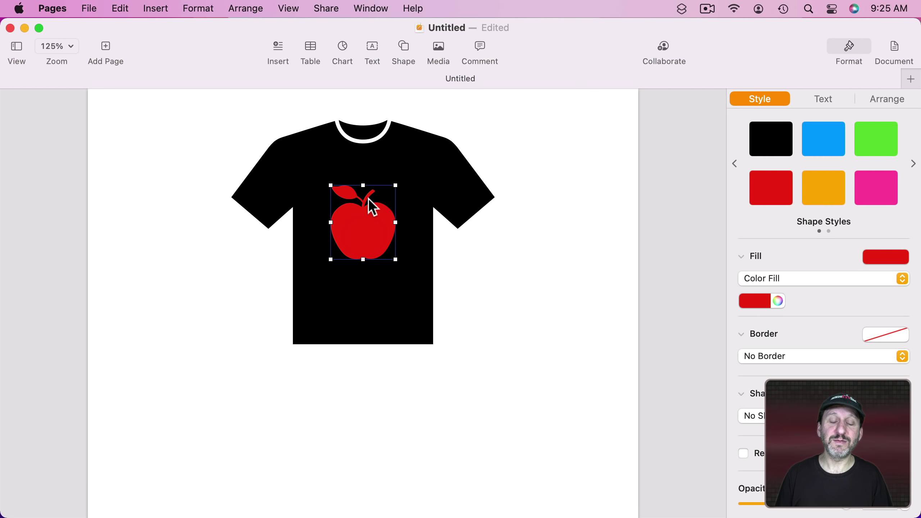
# Step: Subtract the apple from the T-shirt to cut an apple-shaped hole
pyautogui.keyDown('shift'); pyautogui.click(320, 157); pyautogui.keyUp('shift')
pyautogui.click(198, 9)
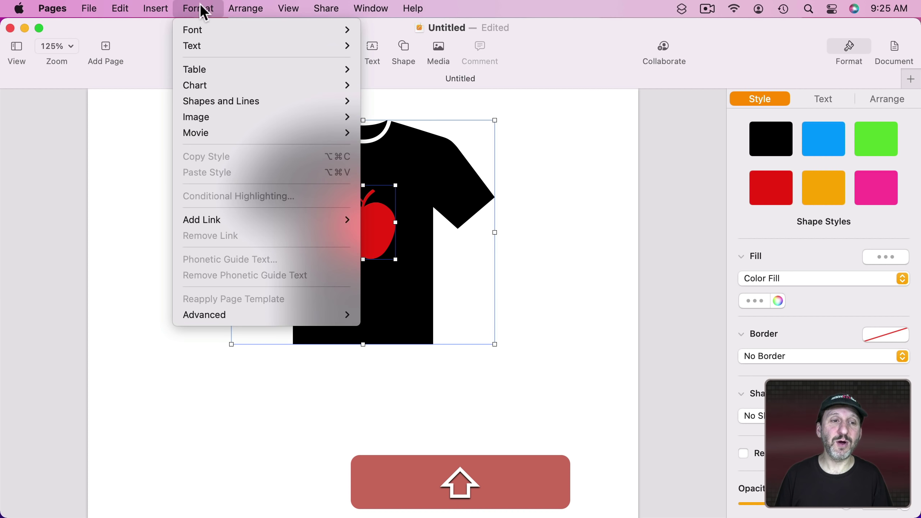
pyautogui.moveTo(234, 103)
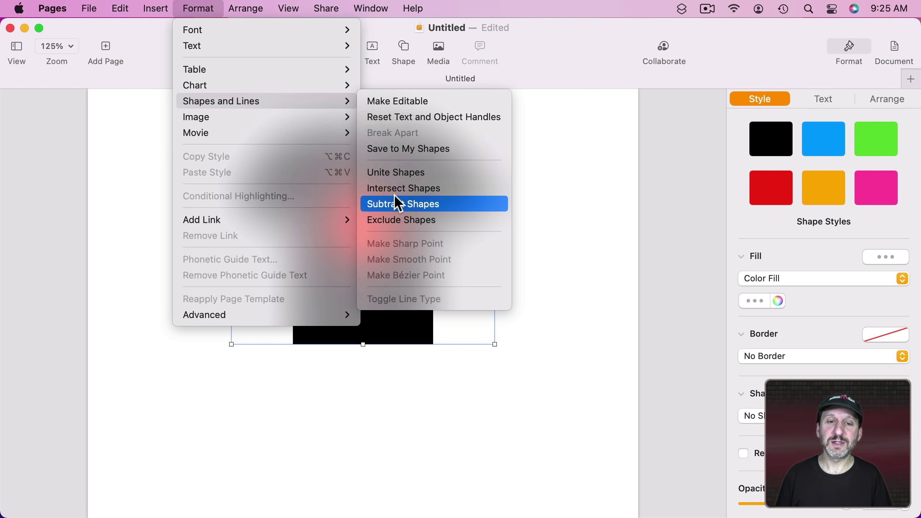
pyautogui.click(398, 204)
pyautogui.click(555, 206)
pyautogui.click(394, 177)
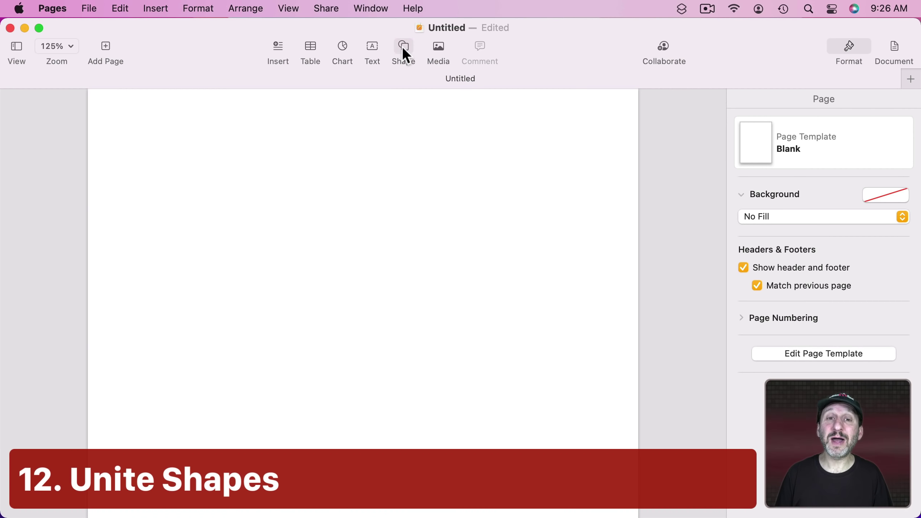
# Step: Insert an enlarged Ornate Frame at the page centre with an apple shape inside it
pyautogui.click(402, 46)
pyautogui.write('frame')
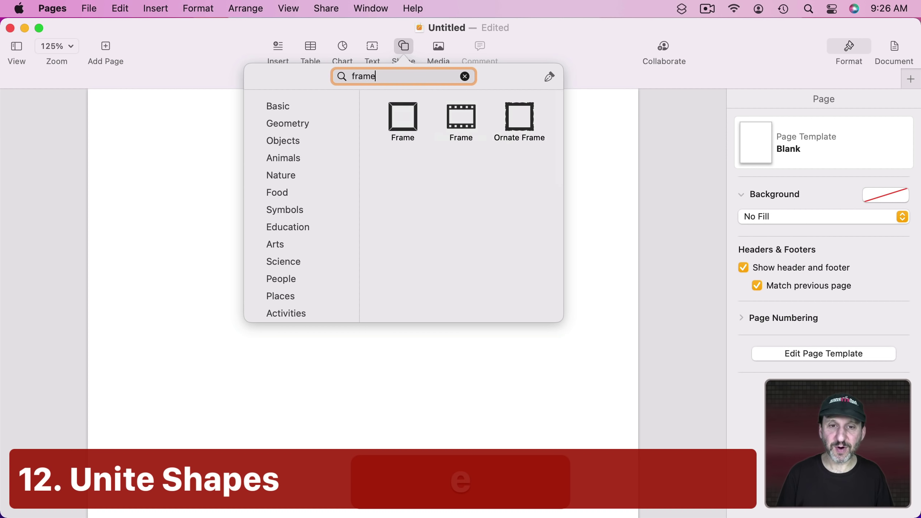
pyautogui.click(518, 115)
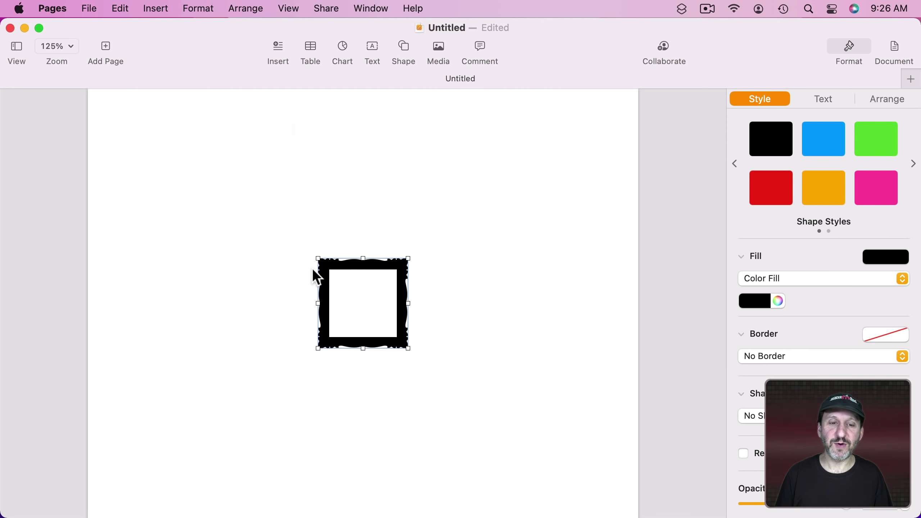
pyautogui.moveTo(317, 258); pyautogui.dragTo(181, 123)
pyautogui.moveTo(399, 212); pyautogui.dragTo(494, 228)
pyautogui.click(404, 46)
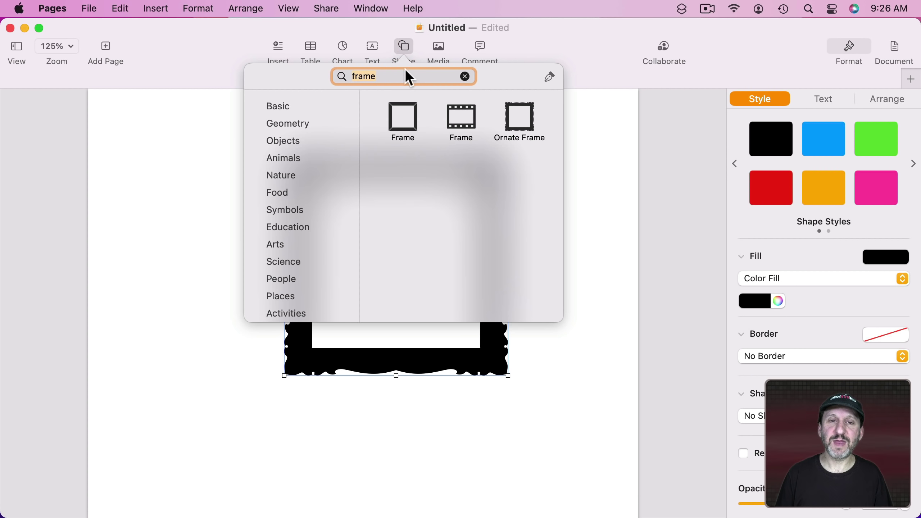
pyautogui.click(392, 76)
pyautogui.click(402, 118)
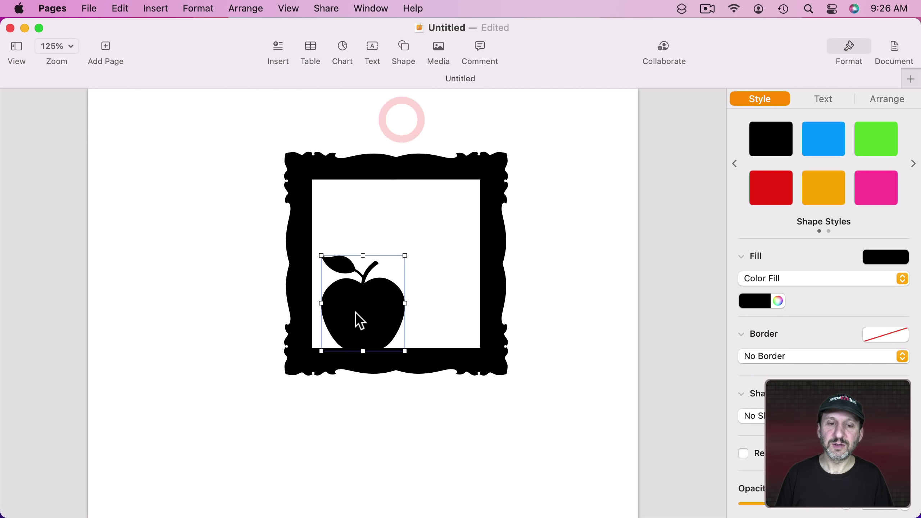
pyautogui.moveTo(357, 318); pyautogui.dragTo(385, 269)
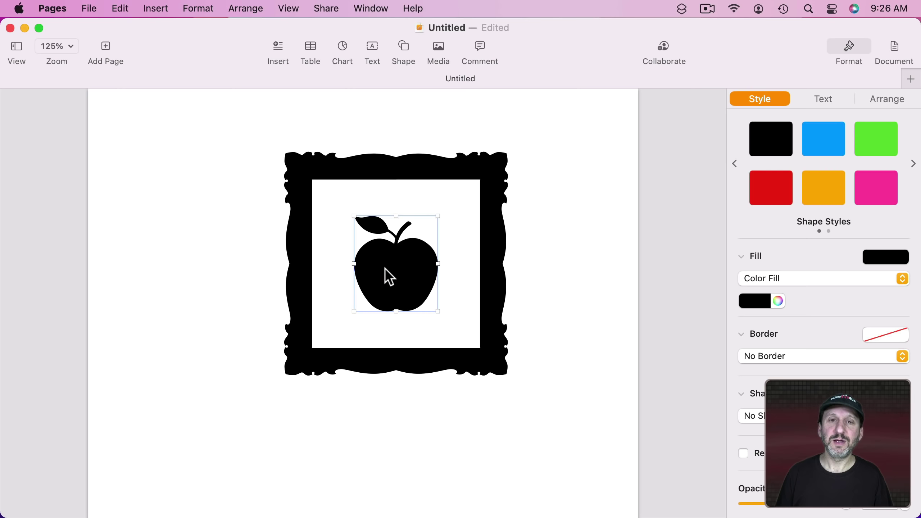
# Step: Unite the frame and apple into one shape and make its points editable
pyautogui.keyDown('shift'); pyautogui.click(359, 164); pyautogui.keyUp('shift')
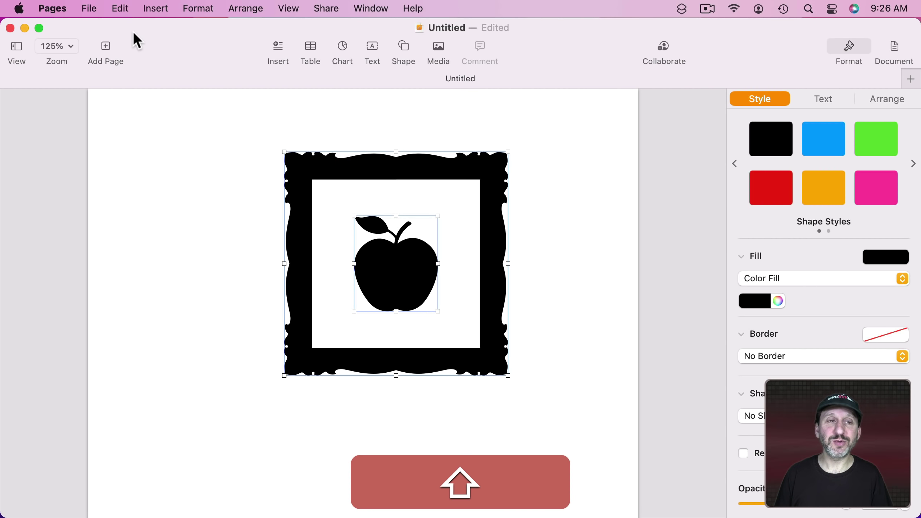
pyautogui.click(189, 8)
pyautogui.moveTo(291, 111)
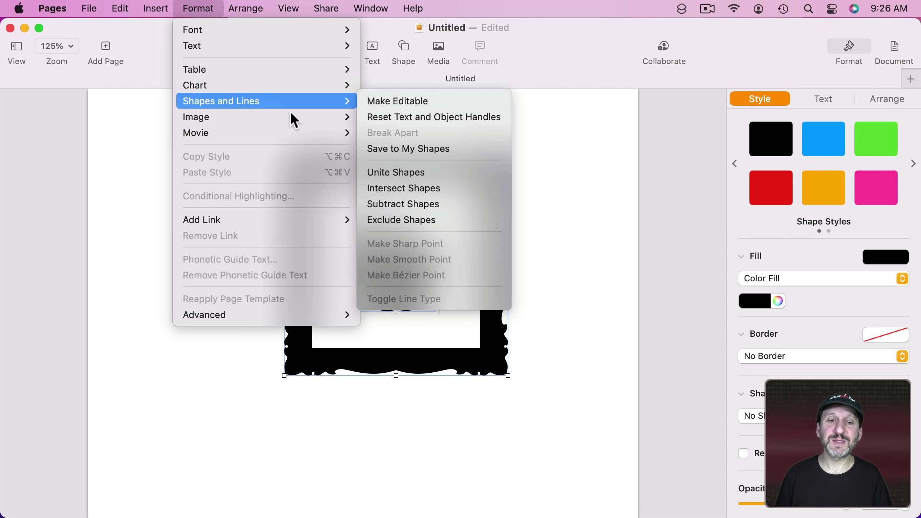
pyautogui.click(437, 171)
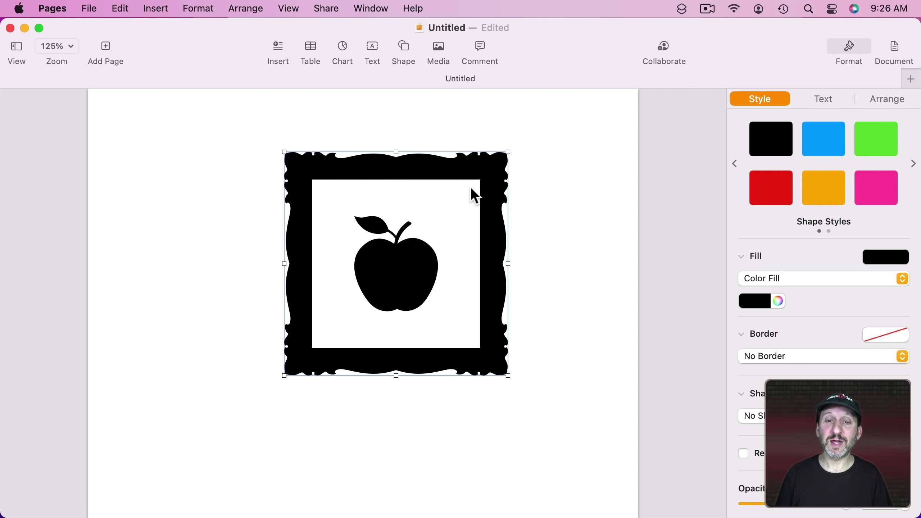
pyautogui.rightClick(458, 171)
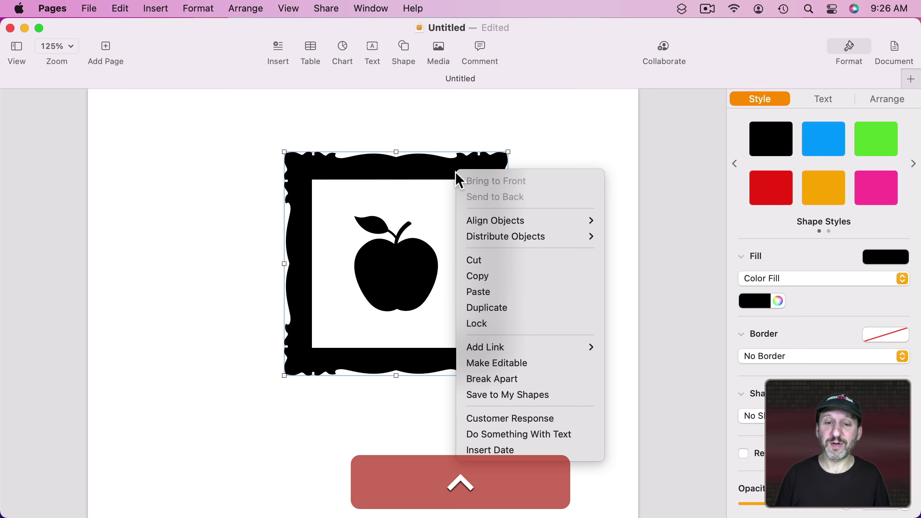
pyautogui.click(496, 363)
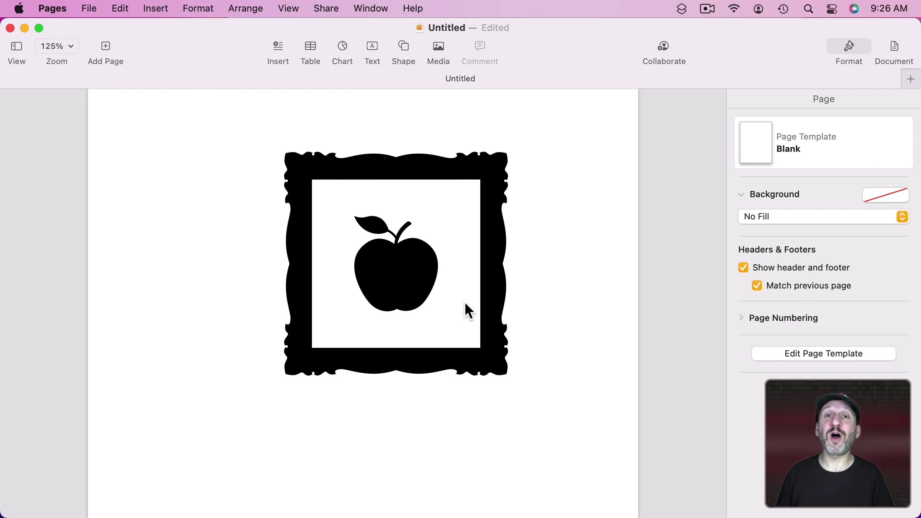
# Step: Save the framed apple to My Shapes as 'Framed Apple' and place an enlarged copy top-left
pyautogui.click(405, 162)
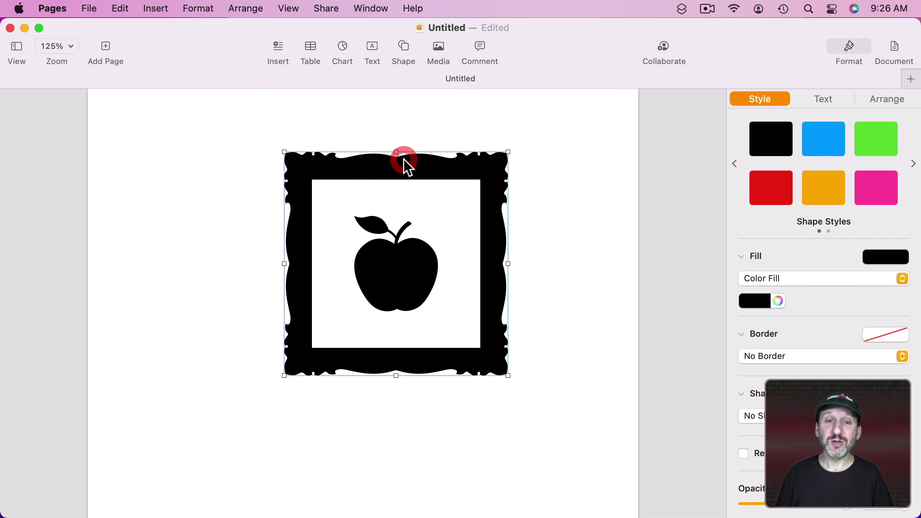
pyautogui.click(215, 9)
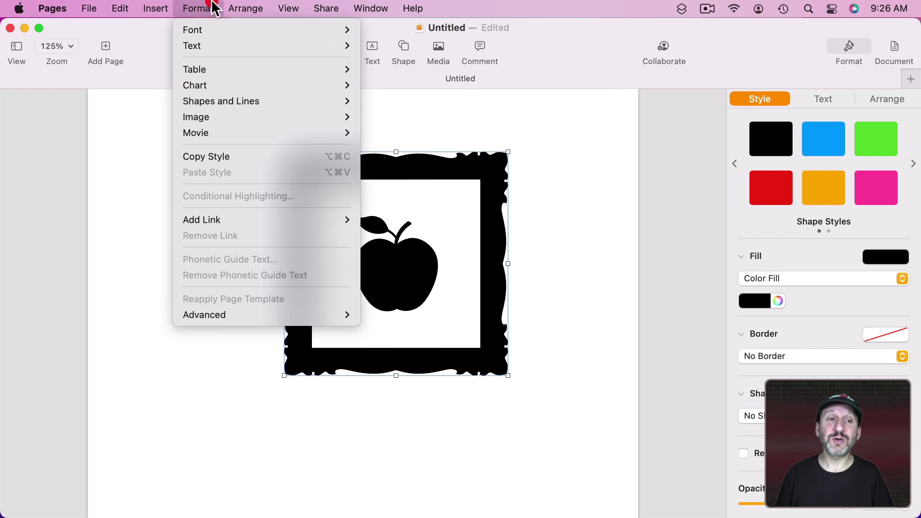
pyautogui.moveTo(232, 99)
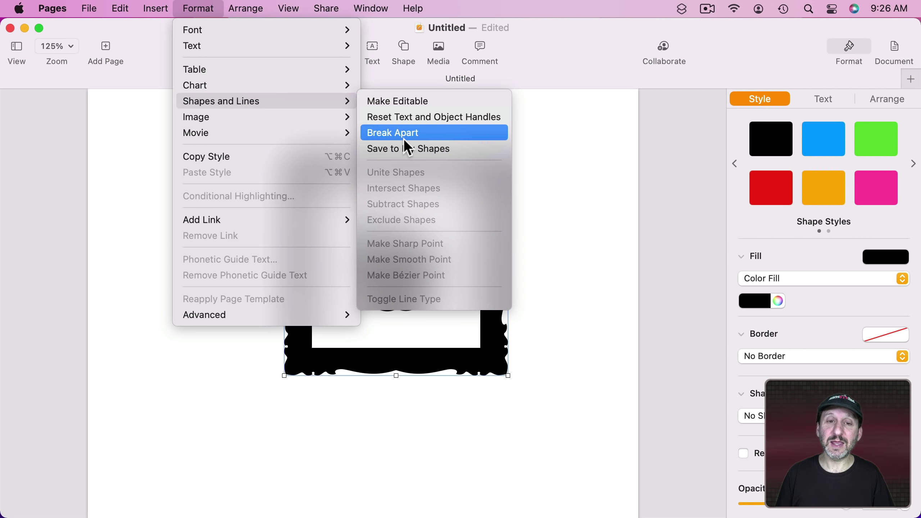
pyautogui.click(422, 148)
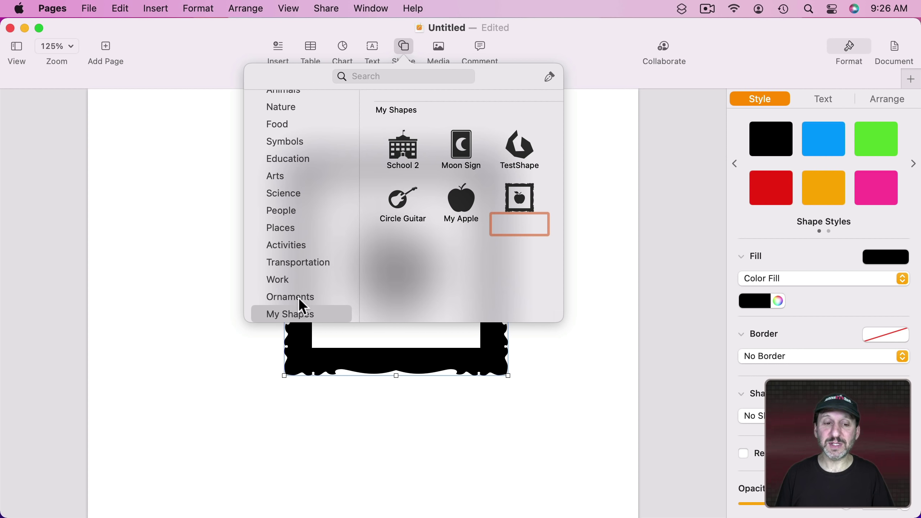
pyautogui.scroll(-2, 281, 299)
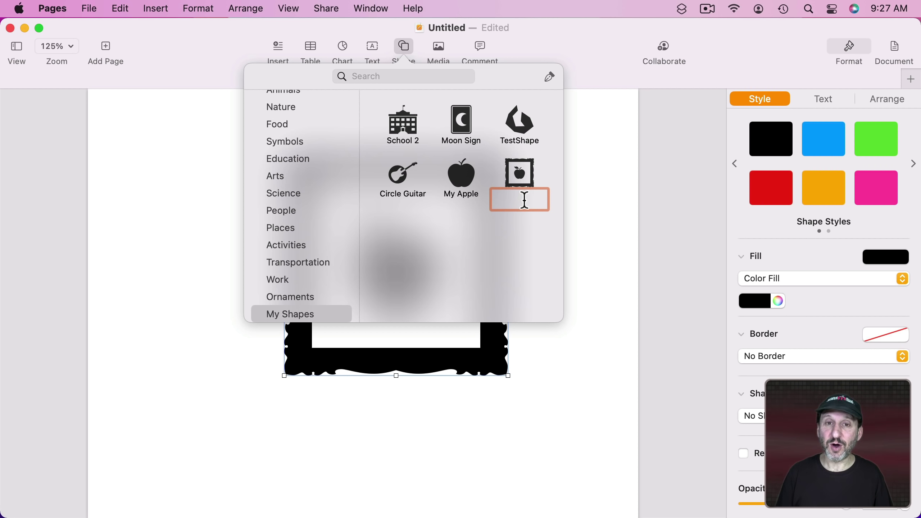
pyautogui.write('Framed A')
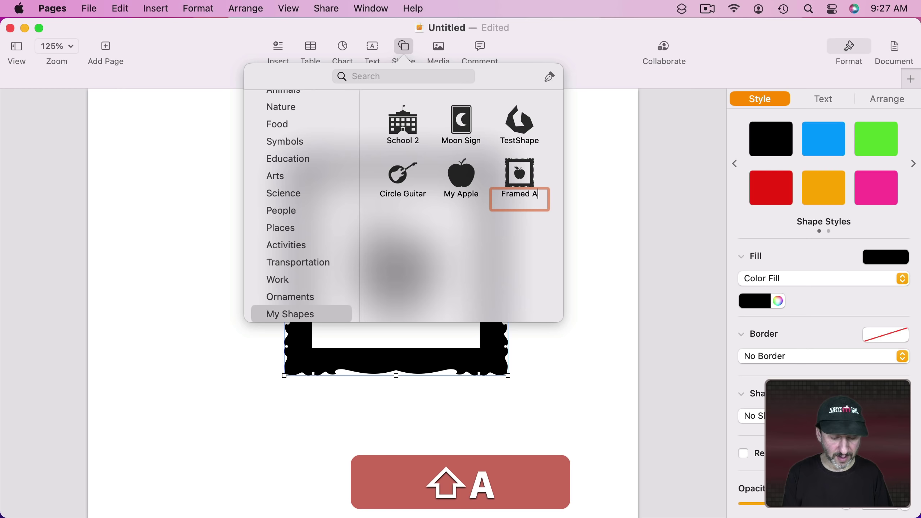
pyautogui.write('pple')
pyautogui.press('Return')
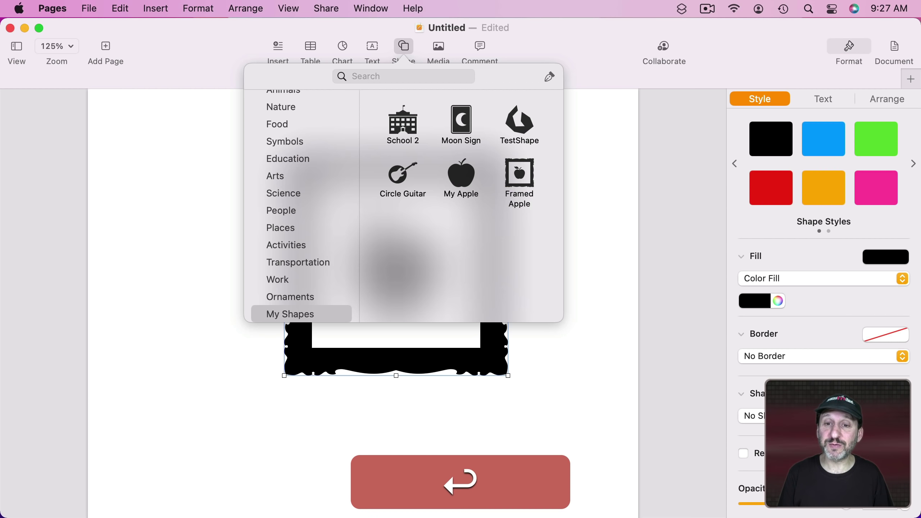
pyautogui.moveTo(528, 193); pyautogui.dragTo(154, 212)
pyautogui.moveTo(201, 256); pyautogui.dragTo(228, 298)
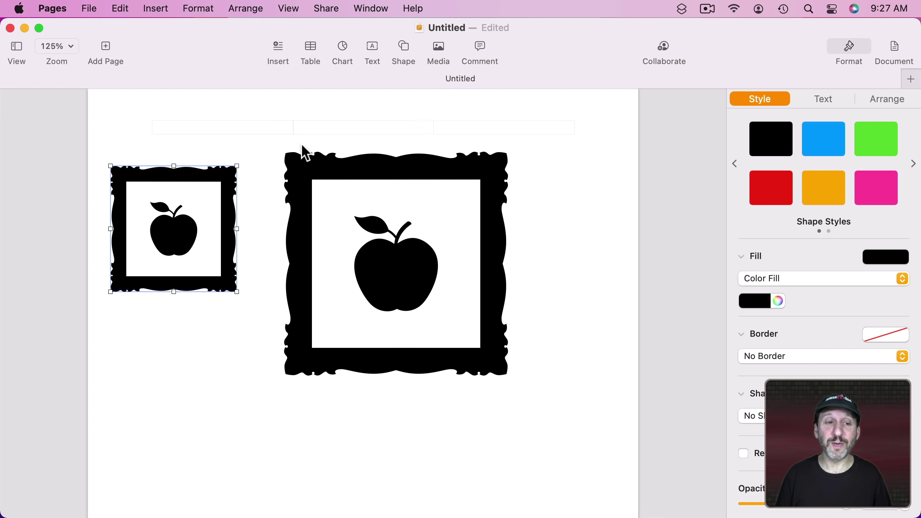
pyautogui.click(243, 207)
pyautogui.click(405, 47)
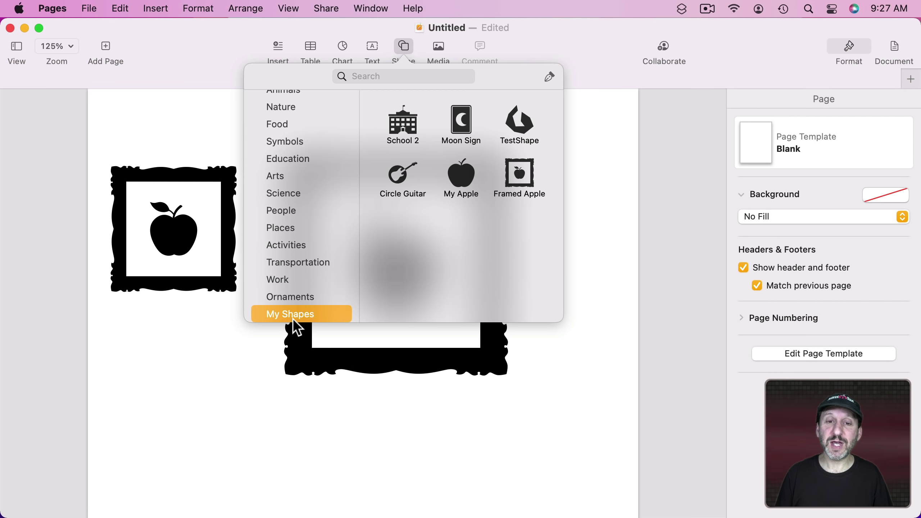
pyautogui.rightClick(523, 175)
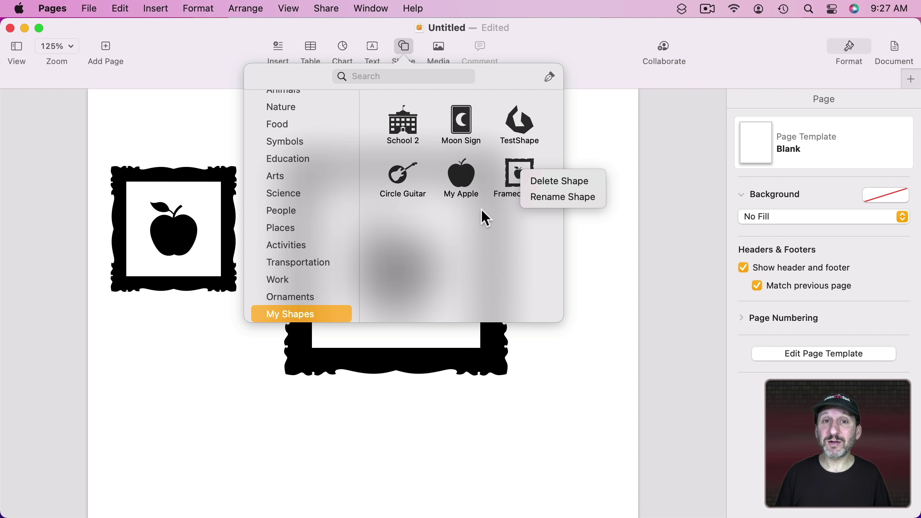
pyautogui.click(589, 241)
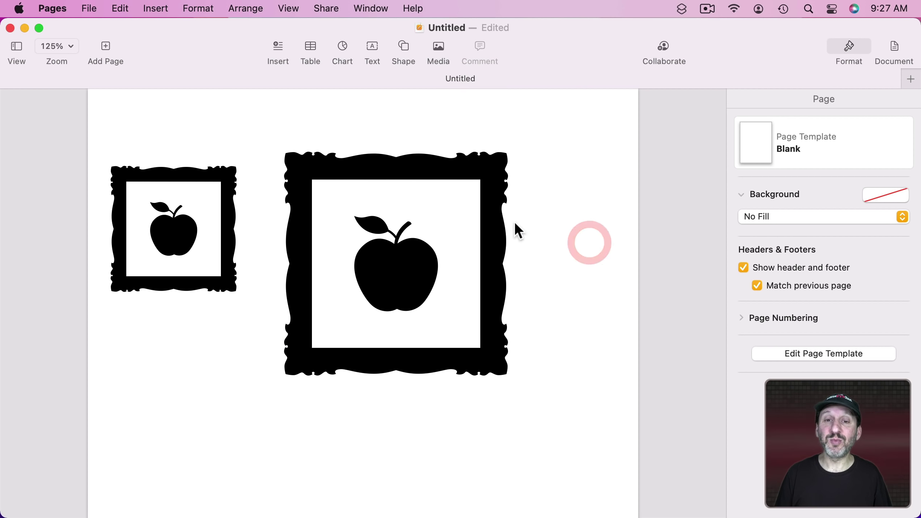
pyautogui.click(380, 171)
pyautogui.keyDown('ctrl'); pyautogui.click(380, 171); pyautogui.keyUp('ctrl')
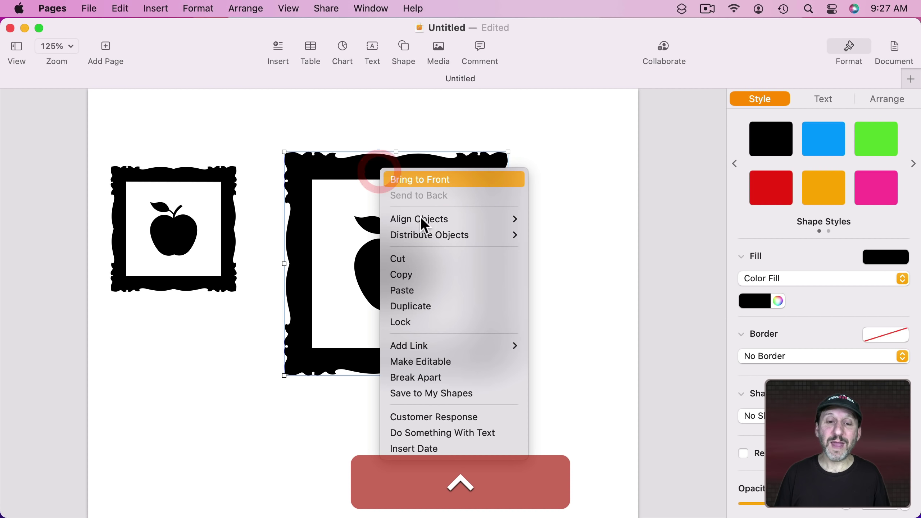
pyautogui.click(450, 363)
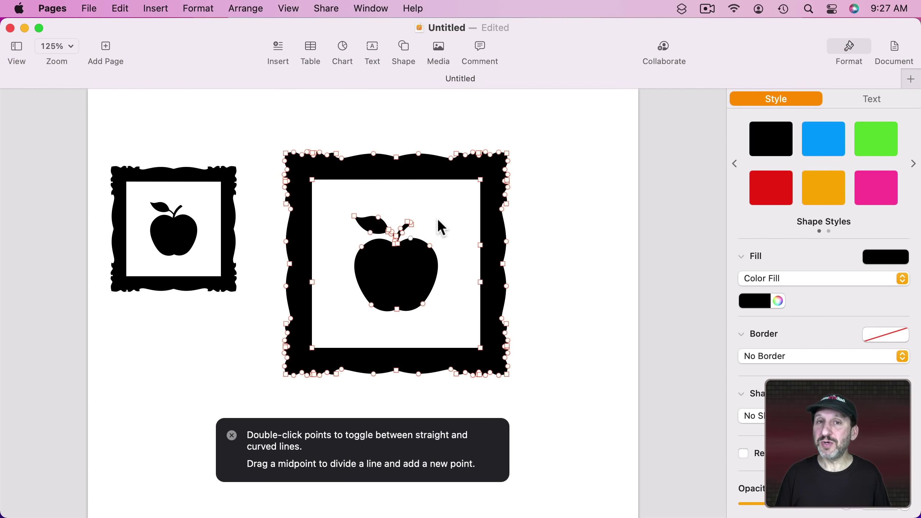
pyautogui.click(549, 164)
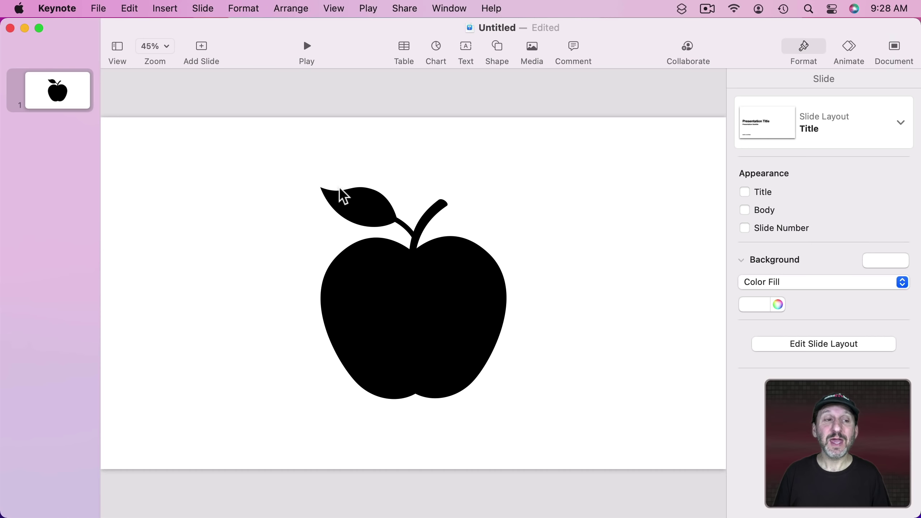
# Step: Set the apple's fill to No Fill with a black 5 pt line border
pyautogui.click(402, 296)
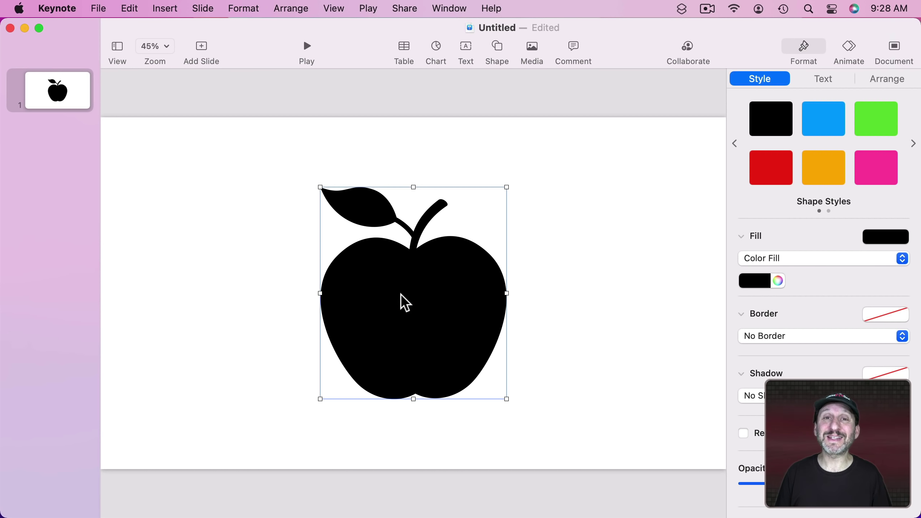
pyautogui.click(762, 258)
pyautogui.click(765, 244)
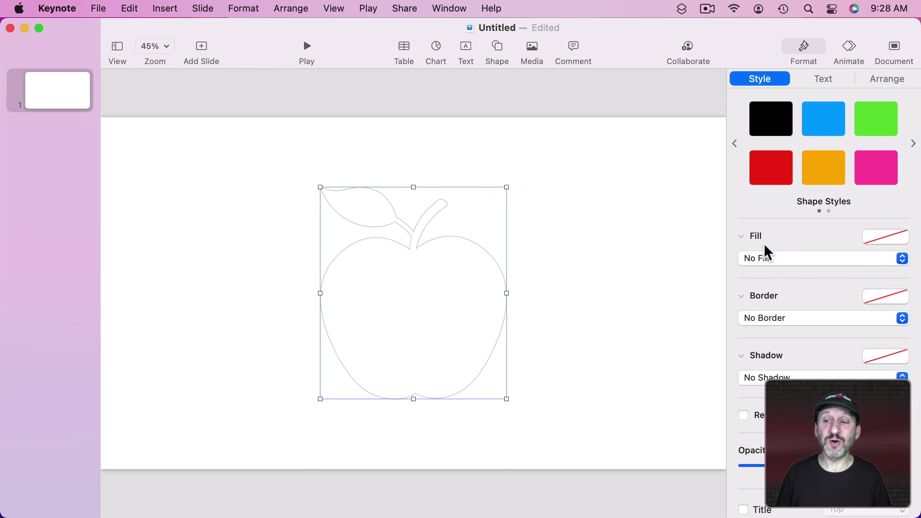
pyautogui.click(766, 318)
pyautogui.click(765, 333)
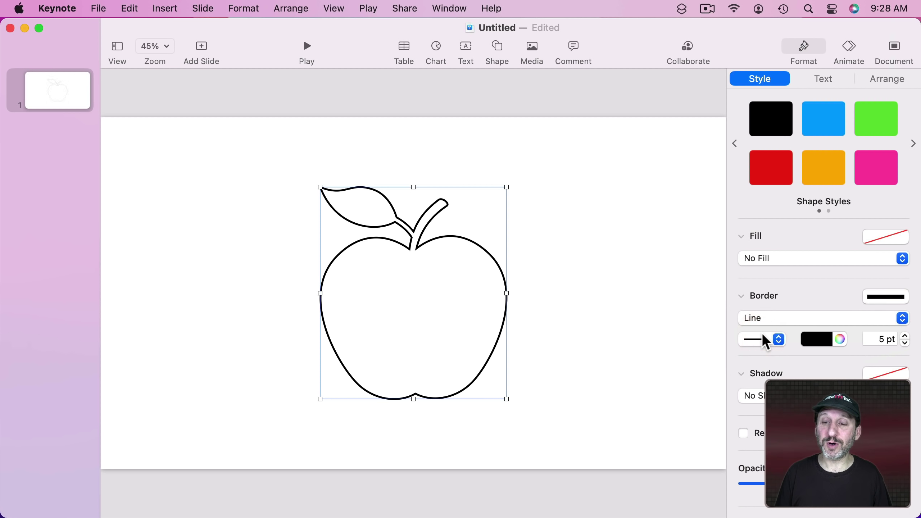
pyautogui.click(851, 45)
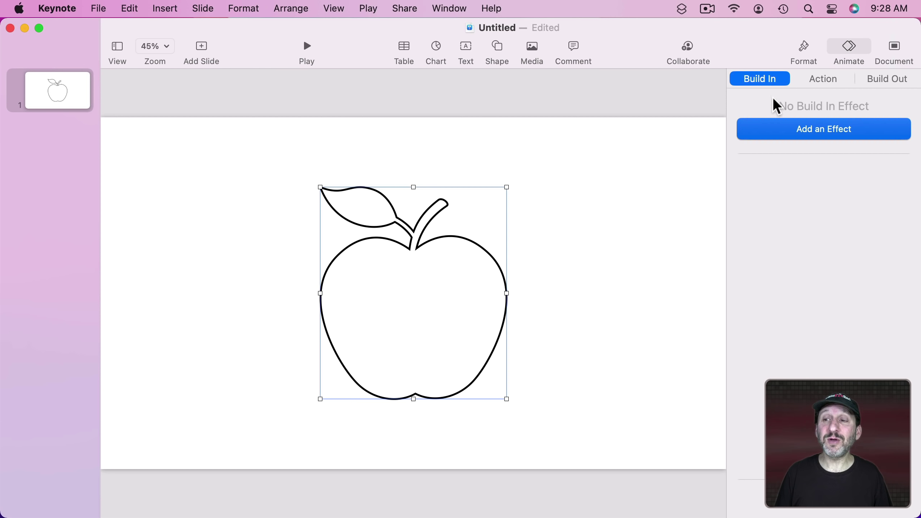
# Step: Add a 2 s clockwise Line Draw build-in to the apple with acceleration set to None
pyautogui.click(811, 133)
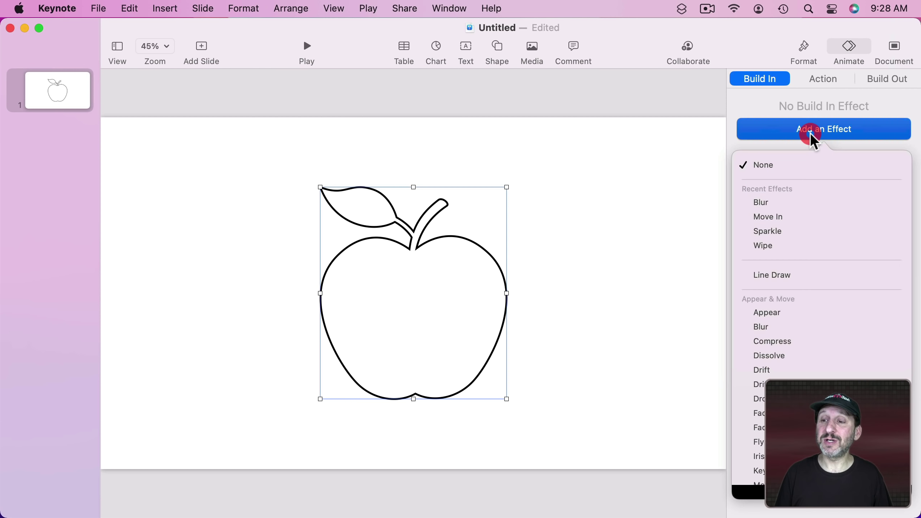
pyautogui.click(775, 275)
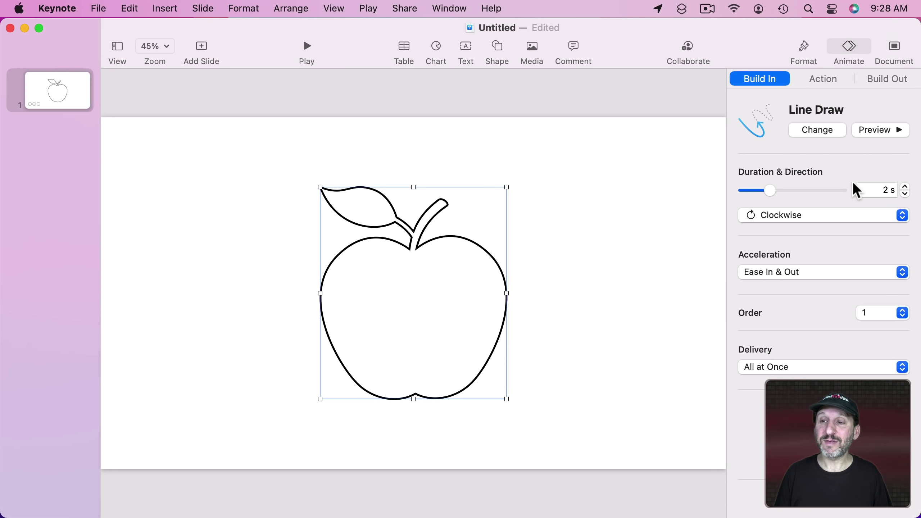
pyautogui.click(819, 216)
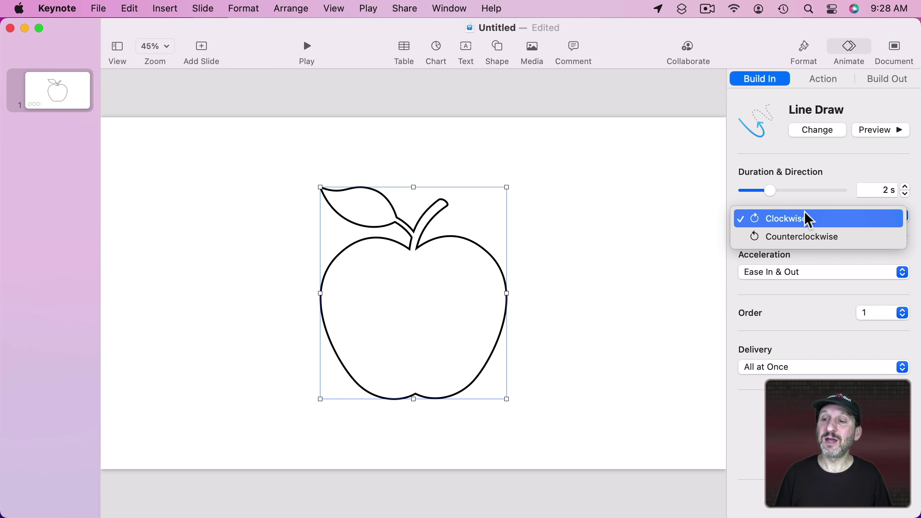
pyautogui.click(810, 189)
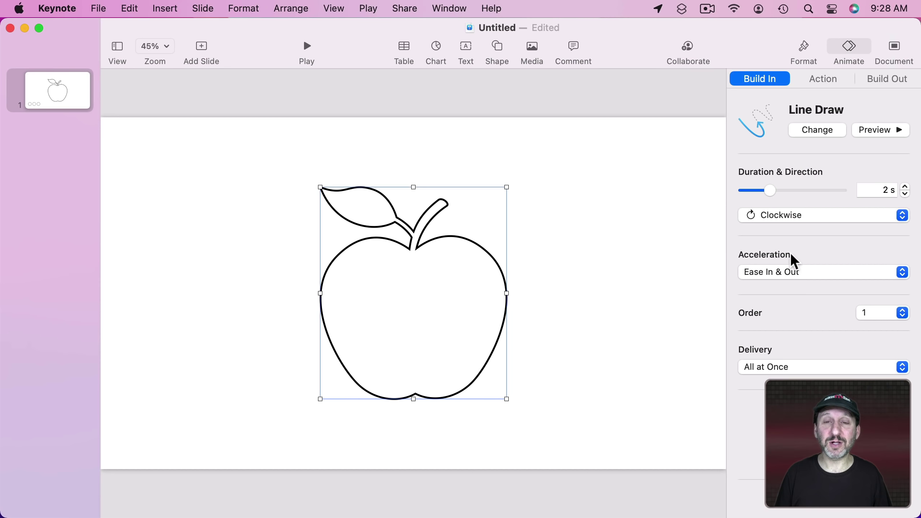
pyautogui.click(794, 273)
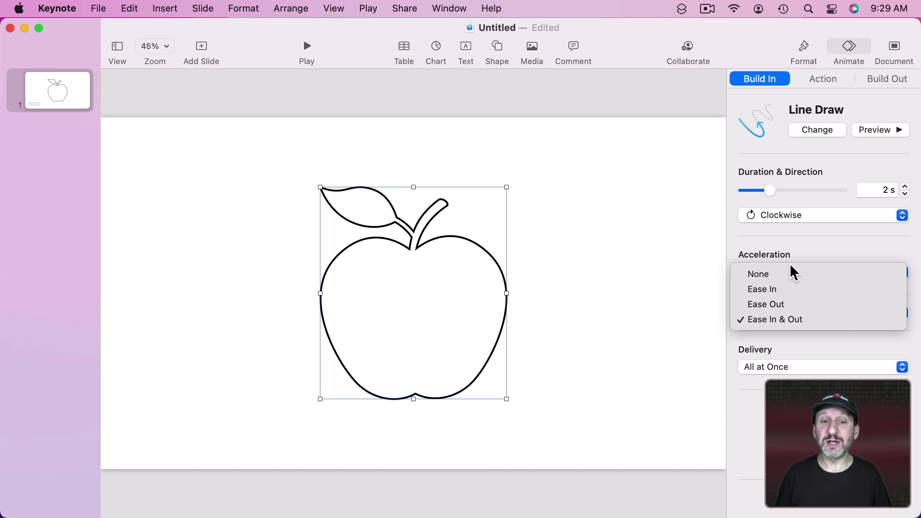
pyautogui.click(792, 268)
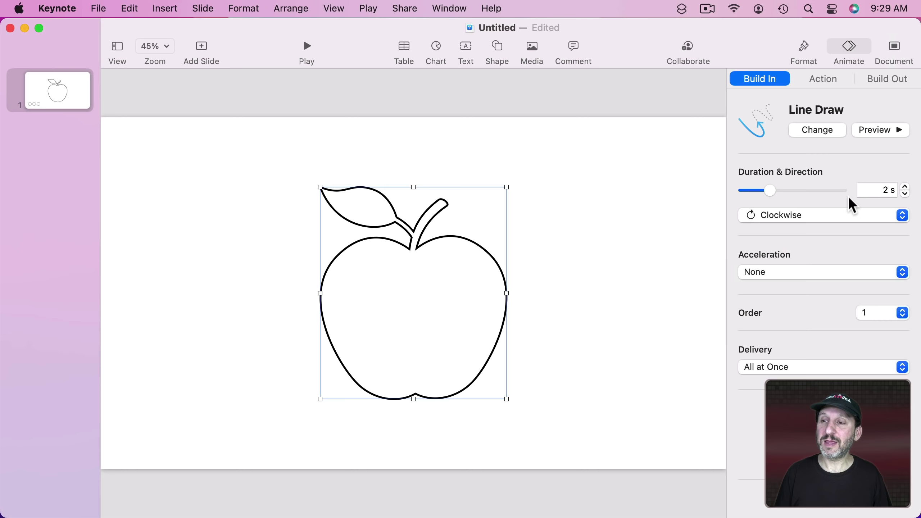